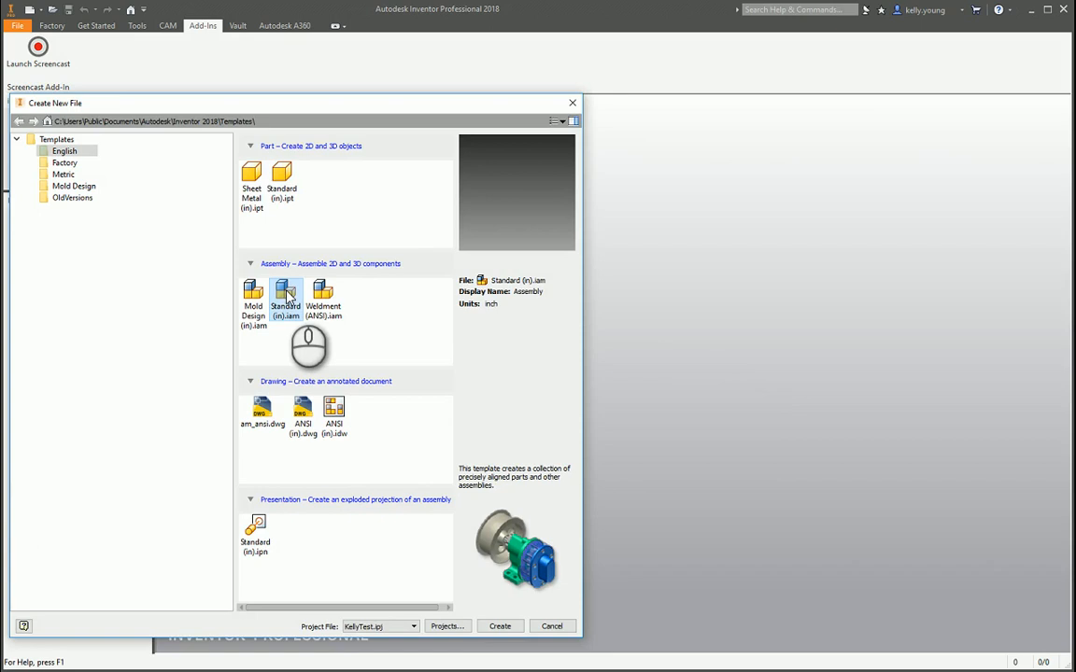
# Create a new Standard (in).iam assembly and add an in-place part named TestCruz on the assembly's XY plane.
pyautogui.doubleClick(287, 297)
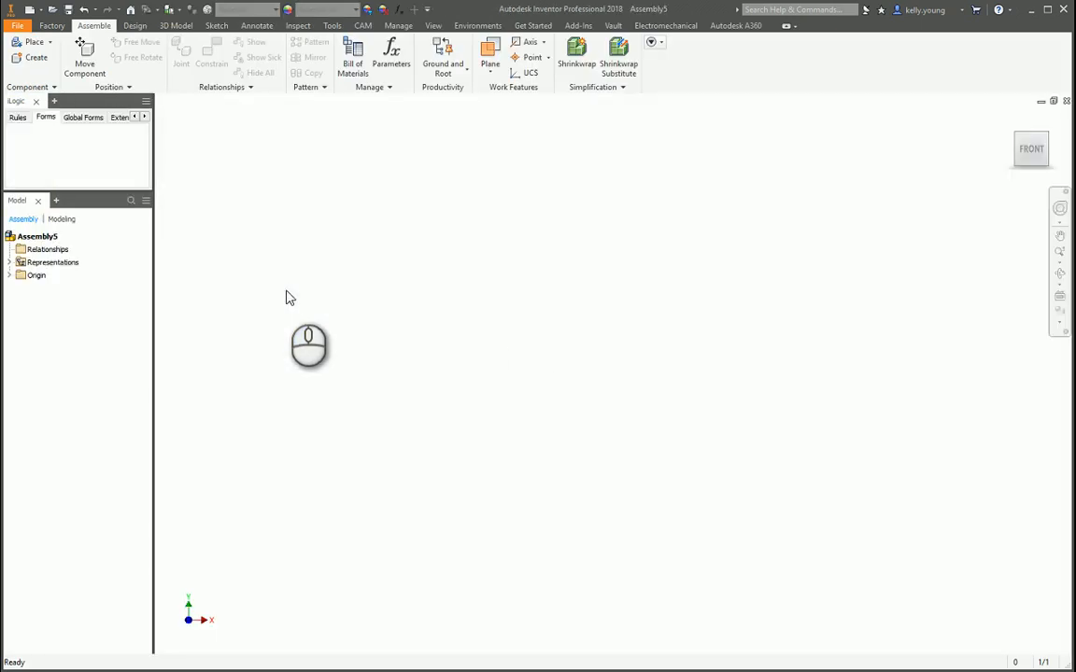
pyautogui.click(35, 59)
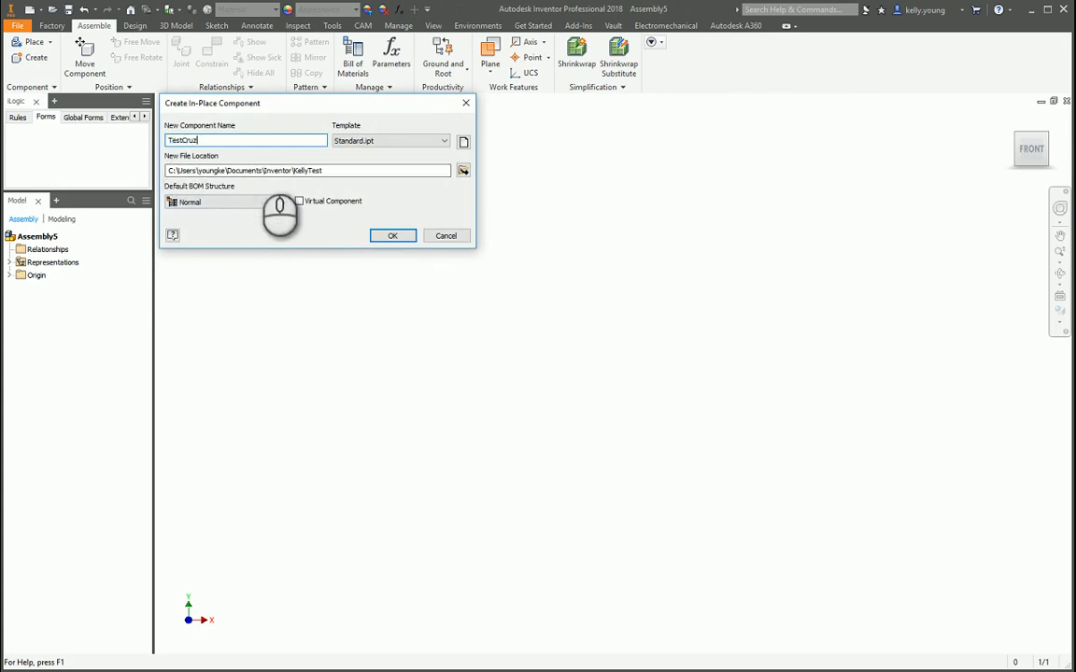
pyautogui.press('Return')
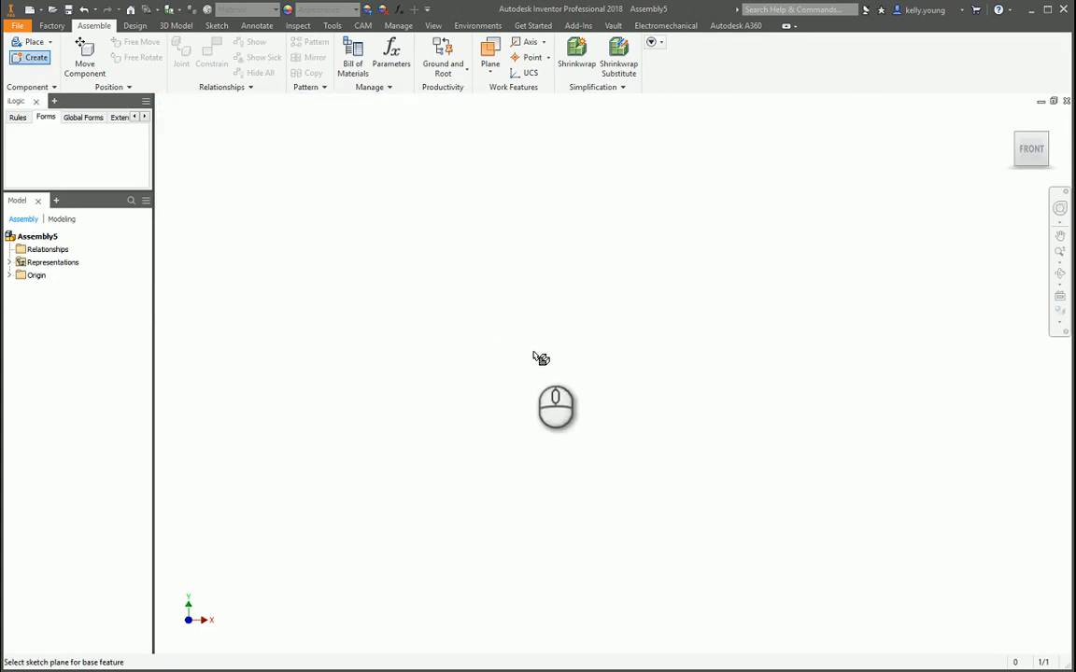
pyautogui.click(9, 276)
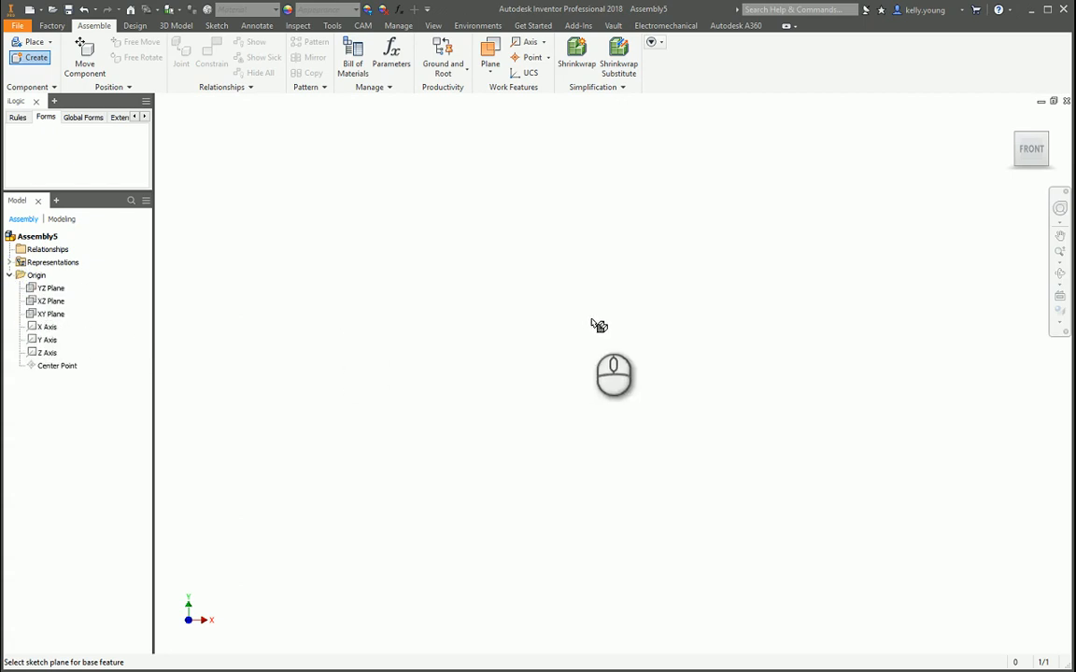
pyautogui.click(54, 316)
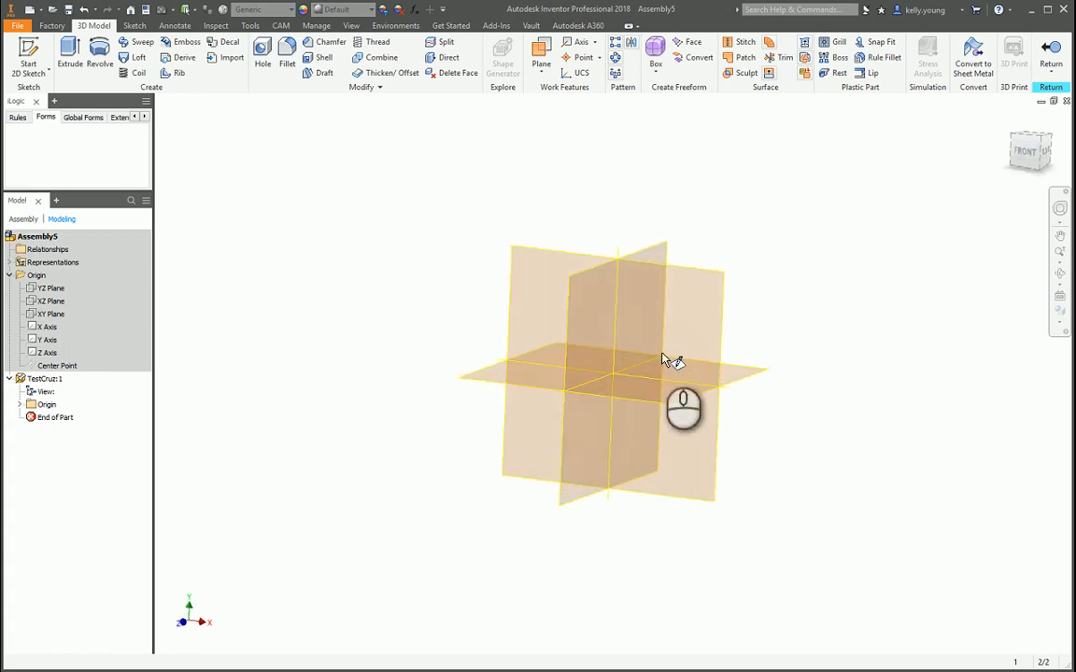
# Sketch a center rectangle 6 in wide and 10 in high at the origin on the part's XY plane and finish the sketch.
pyautogui.click(686, 322)
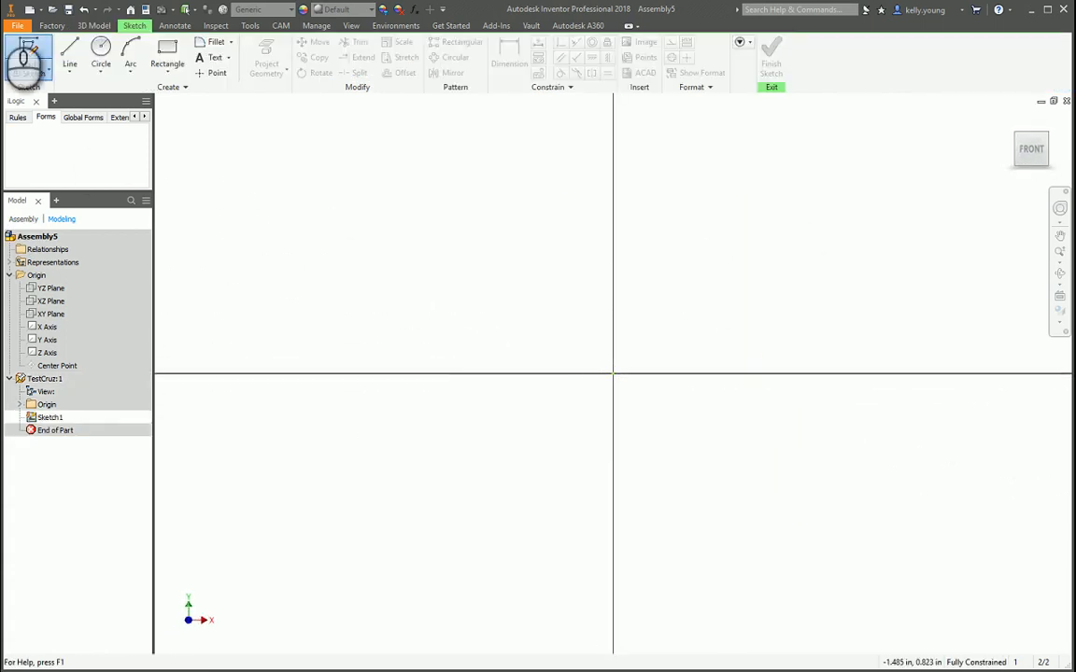
pyautogui.click(168, 47)
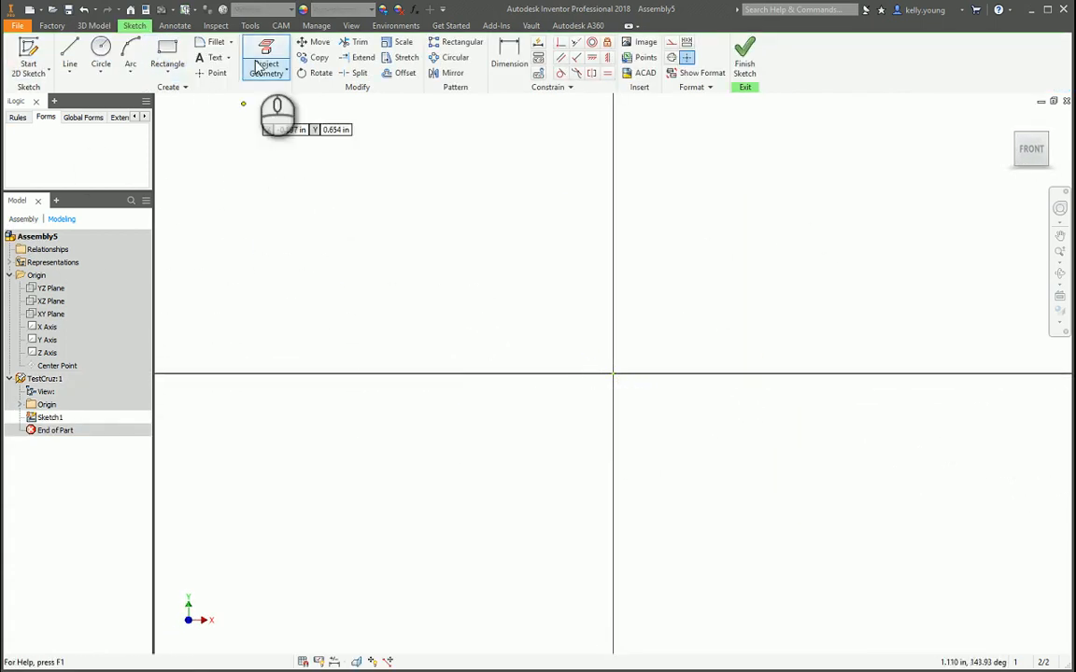
pyautogui.click(168, 77)
pyautogui.click(204, 146)
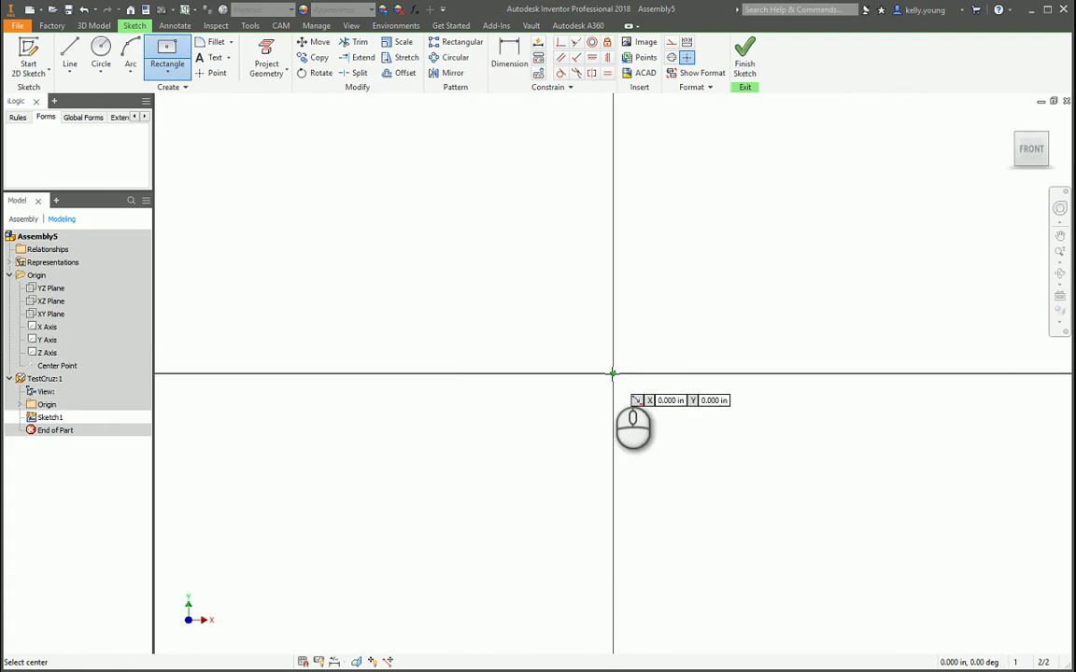
pyautogui.click(612, 374)
pyautogui.write('6')
pyautogui.press('Tab')
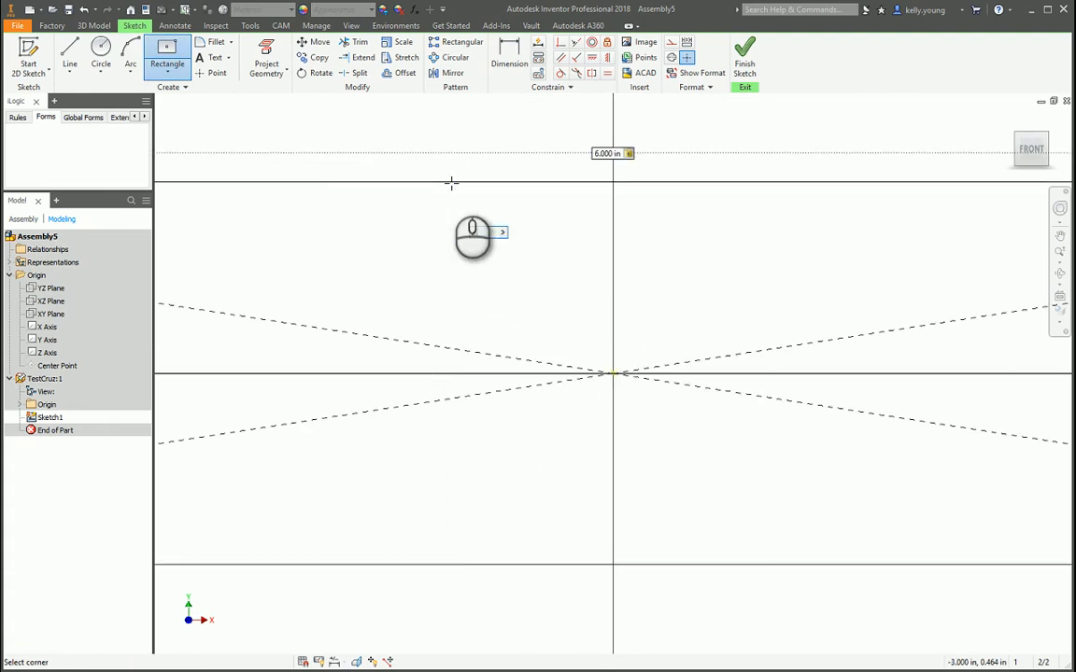
pyautogui.write('10')
pyautogui.press('Return')
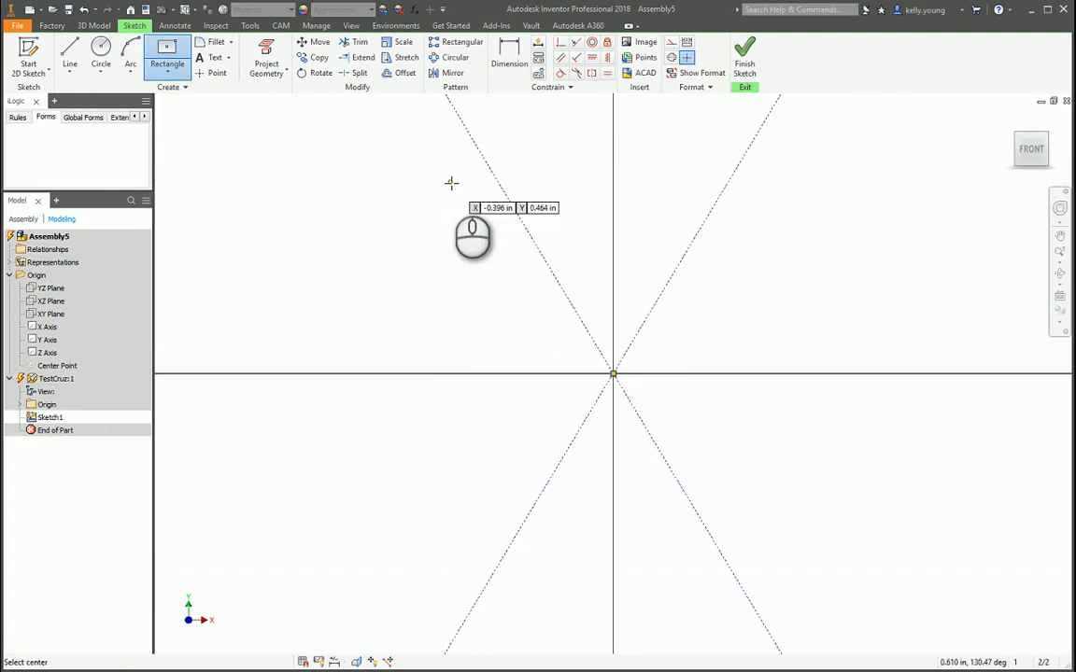
pyautogui.scroll(6, 557, 251)
pyautogui.click(755, 65)
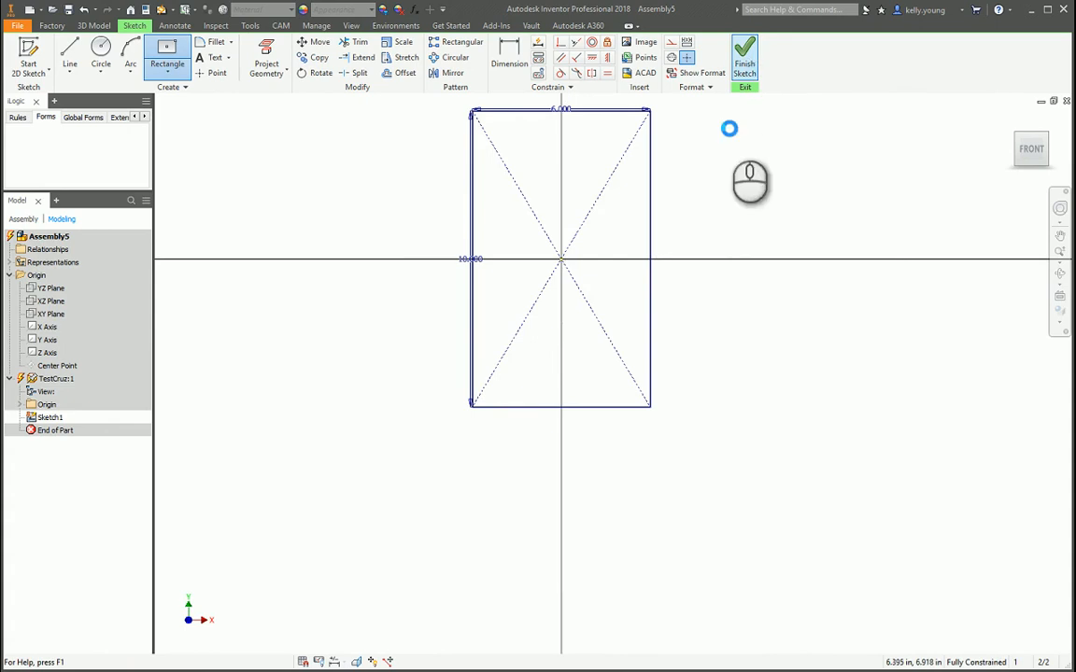
# Extrude the rectangle profile 5 in.
pyautogui.scroll(8, 584, 264)
pyautogui.moveTo(583, 263); pyautogui.dragTo(552, 302, button='middle')
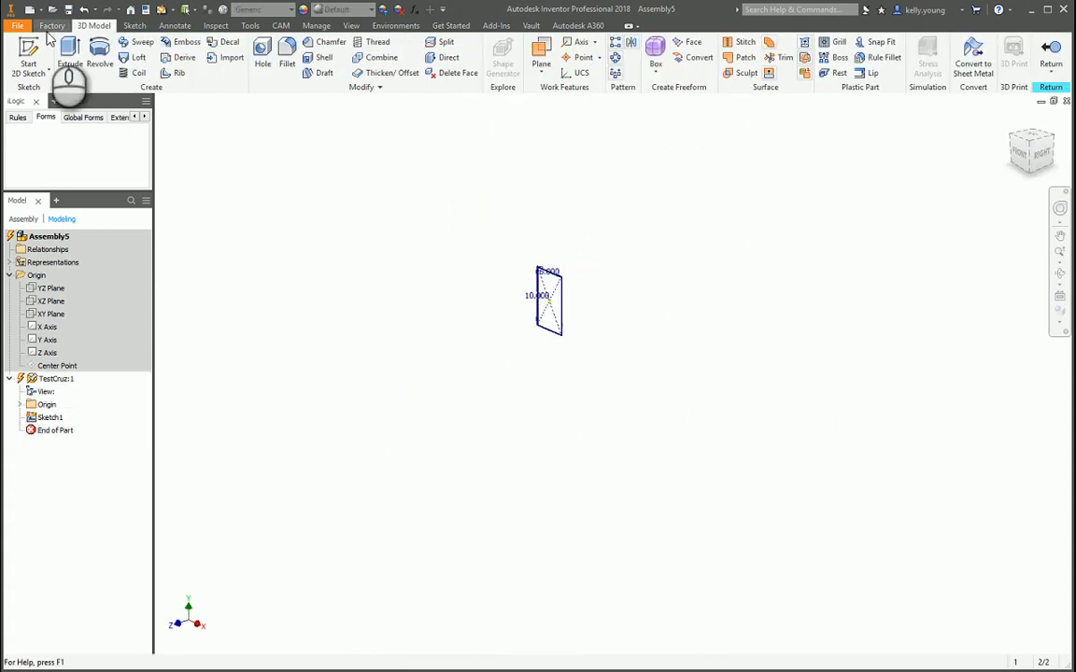
pyautogui.click(70, 57)
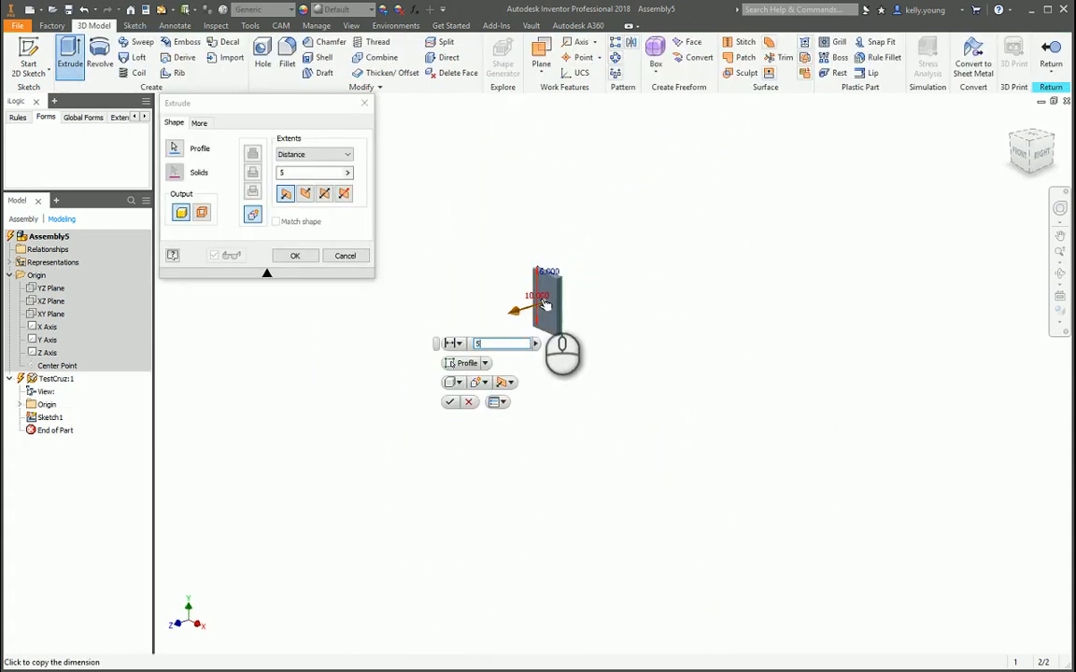
pyautogui.press('Return')
pyautogui.scroll(-5, 547, 305)
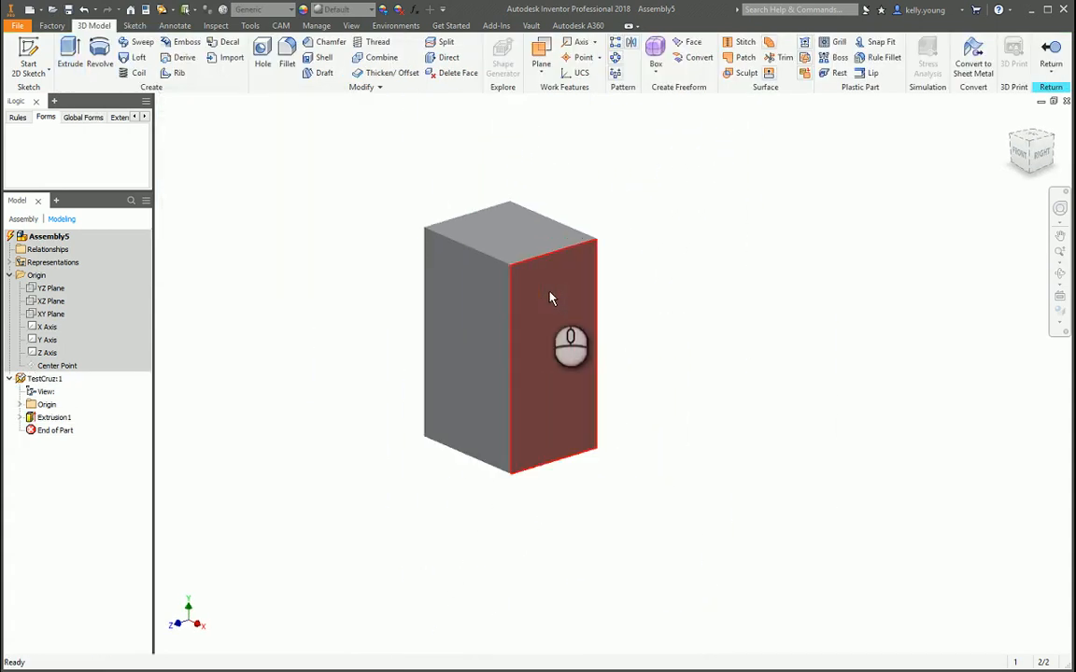
# Reopen the extrusion's sketch and draw a vertical line about 14 in long to the right of the rectangle.
pyautogui.click(19, 417)
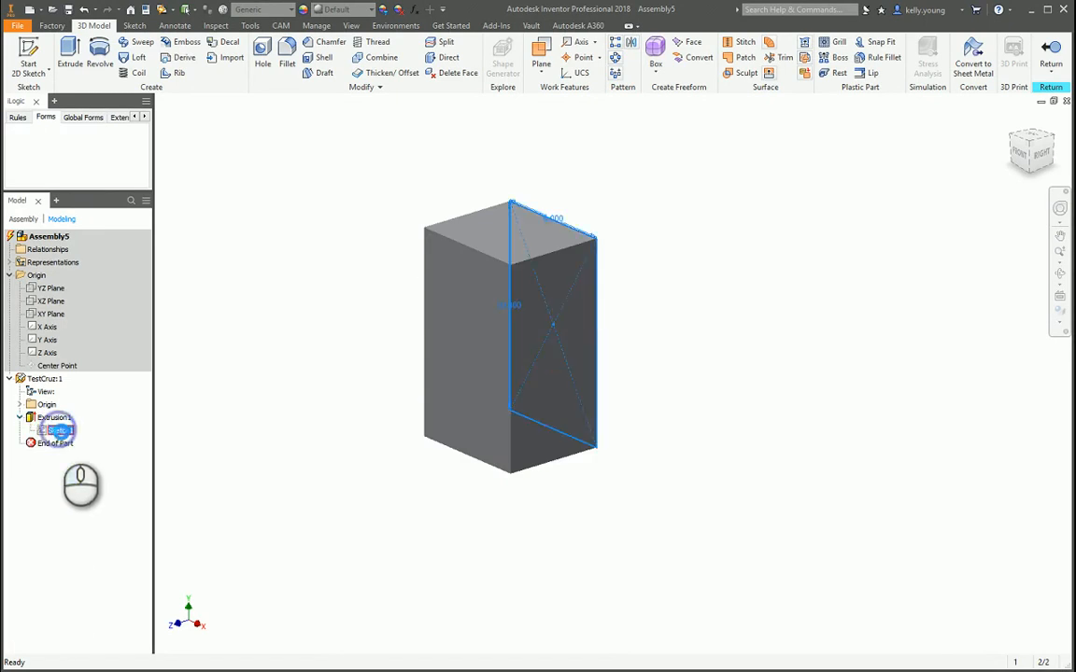
pyautogui.doubleClick(58, 430)
pyautogui.moveTo(779, 329); pyautogui.dragTo(636, 323, button='middle')
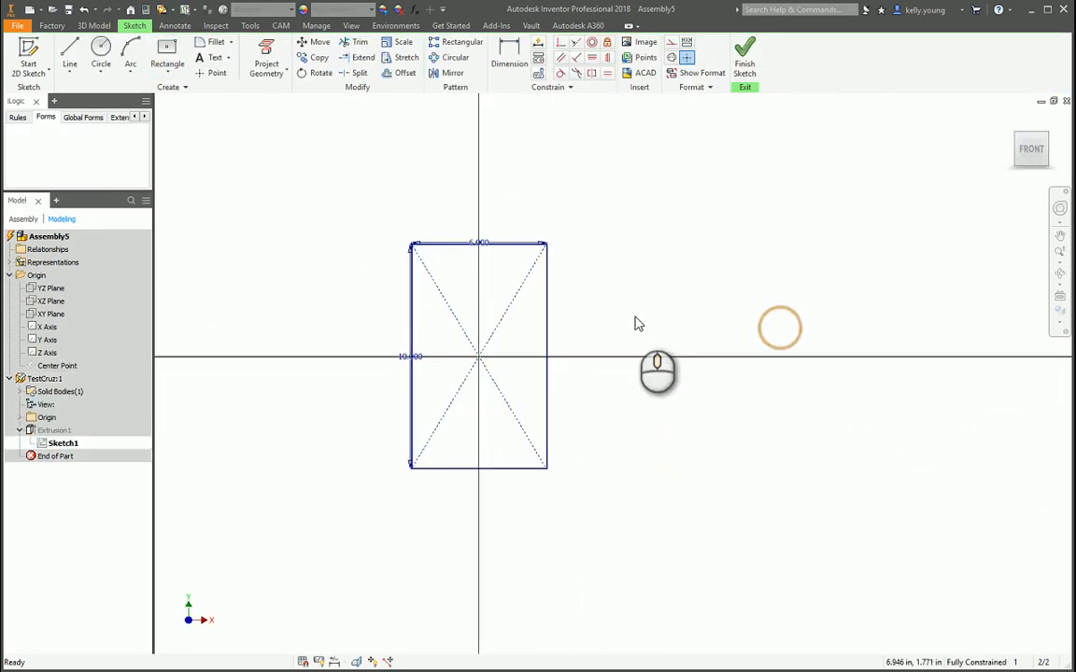
pyautogui.press('l')
pyautogui.click(649, 201)
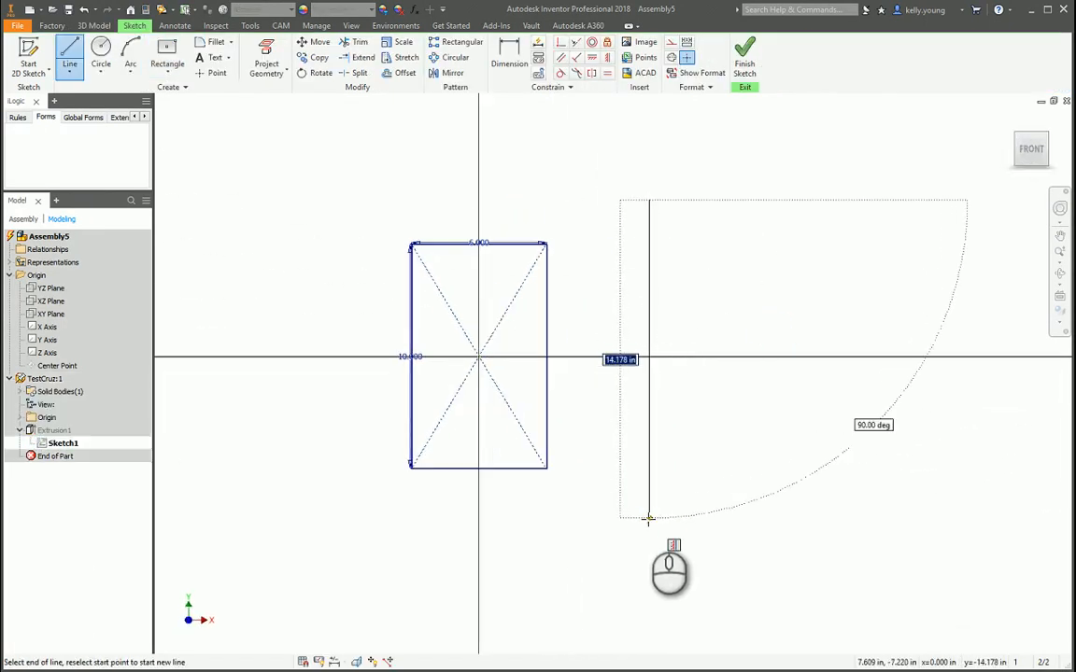
pyautogui.click(649, 514)
# Dimension the distance between the rectangle's right edge and the vertical line and set it to 4 in.
pyautogui.press('d')
pyautogui.click(545, 276)
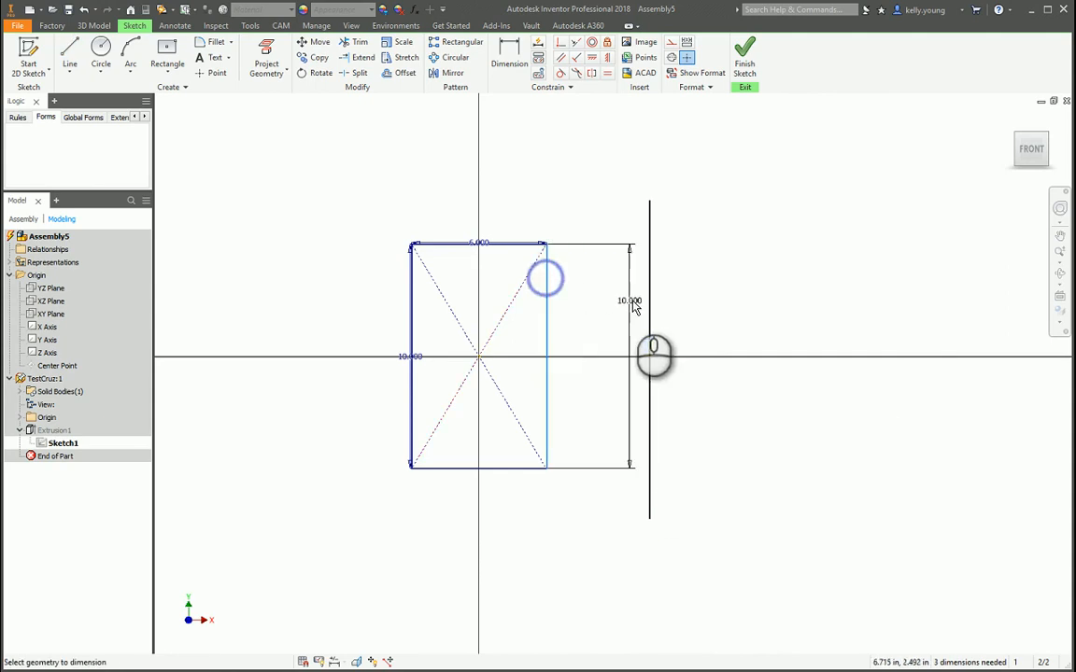
pyautogui.click(648, 302)
pyautogui.click(635, 308)
pyautogui.write('25')
pyautogui.press('Return')
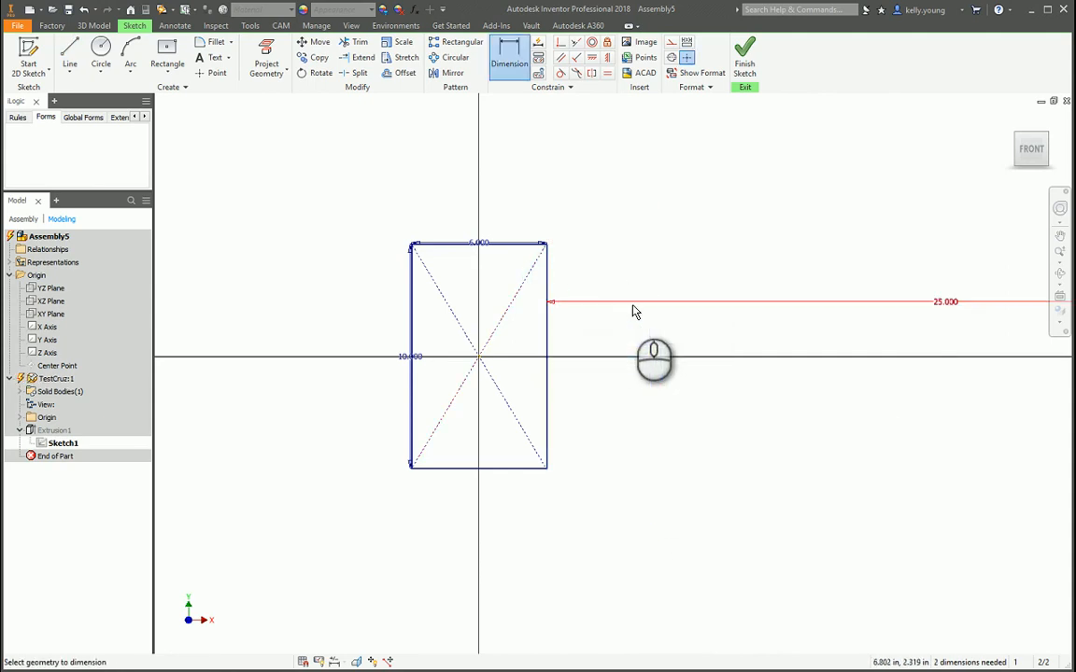
pyautogui.click(738, 303)
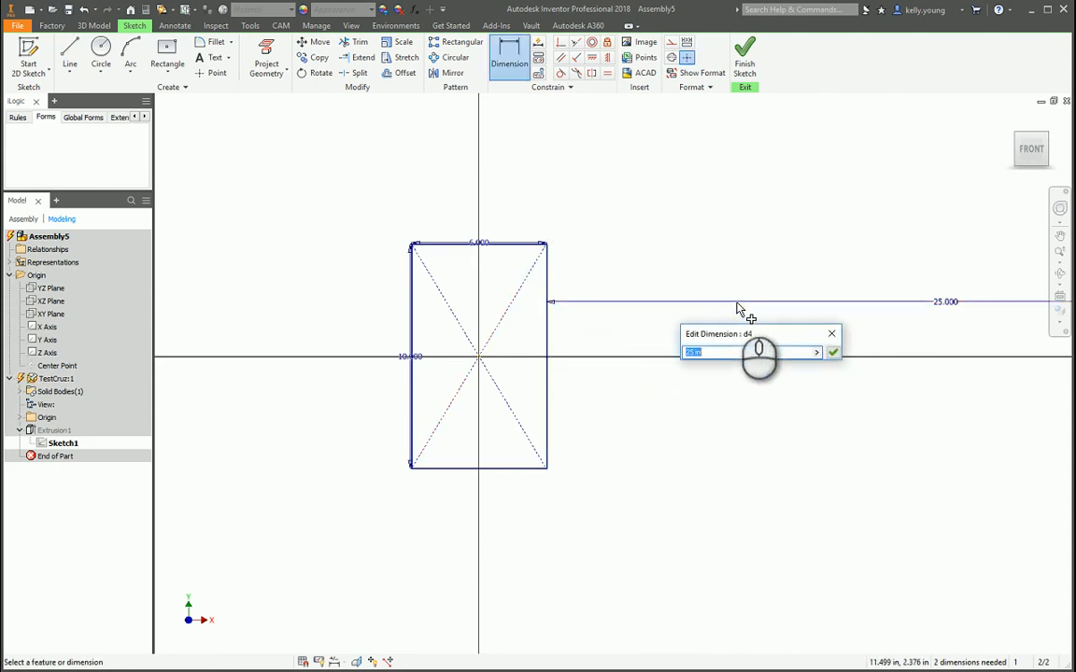
pyautogui.write('4')
pyautogui.press('Return')
# Convert the vertical line to construction geometry and make its upper endpoint coincident with the rectangle's top edge.
pyautogui.moveTo(719, 428); pyautogui.dragTo(606, 458)
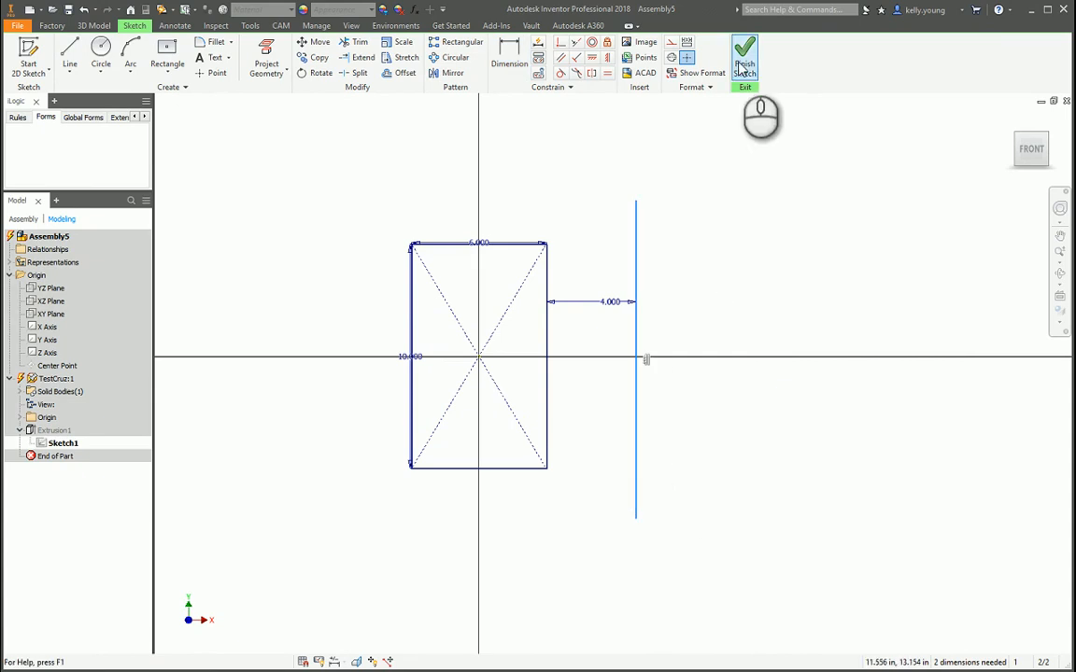
pyautogui.click(671, 43)
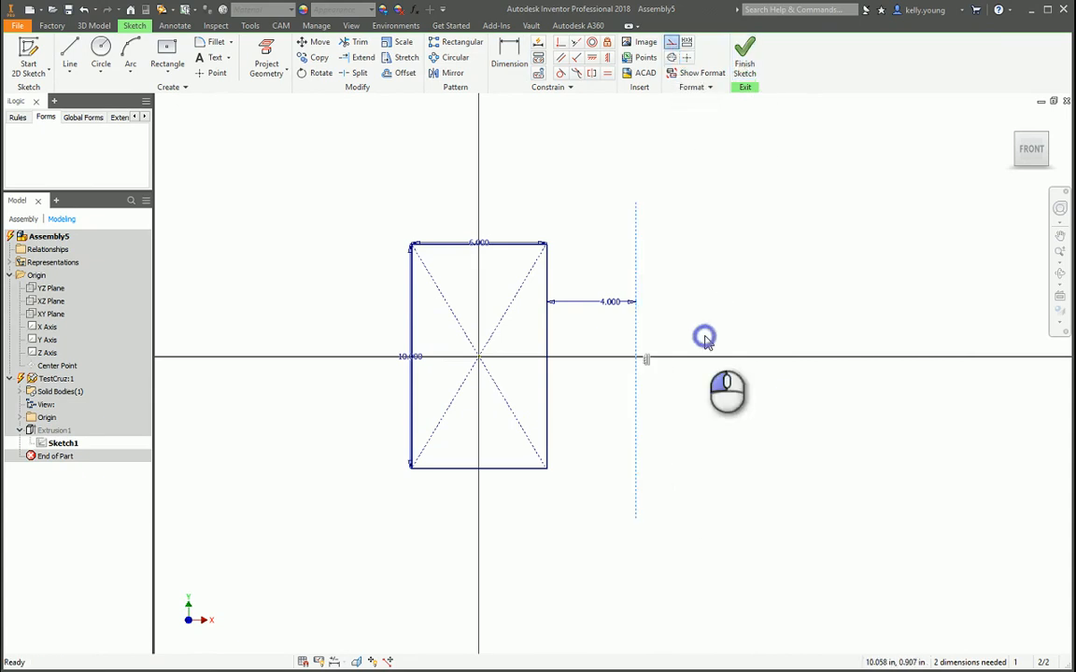
pyautogui.click(561, 43)
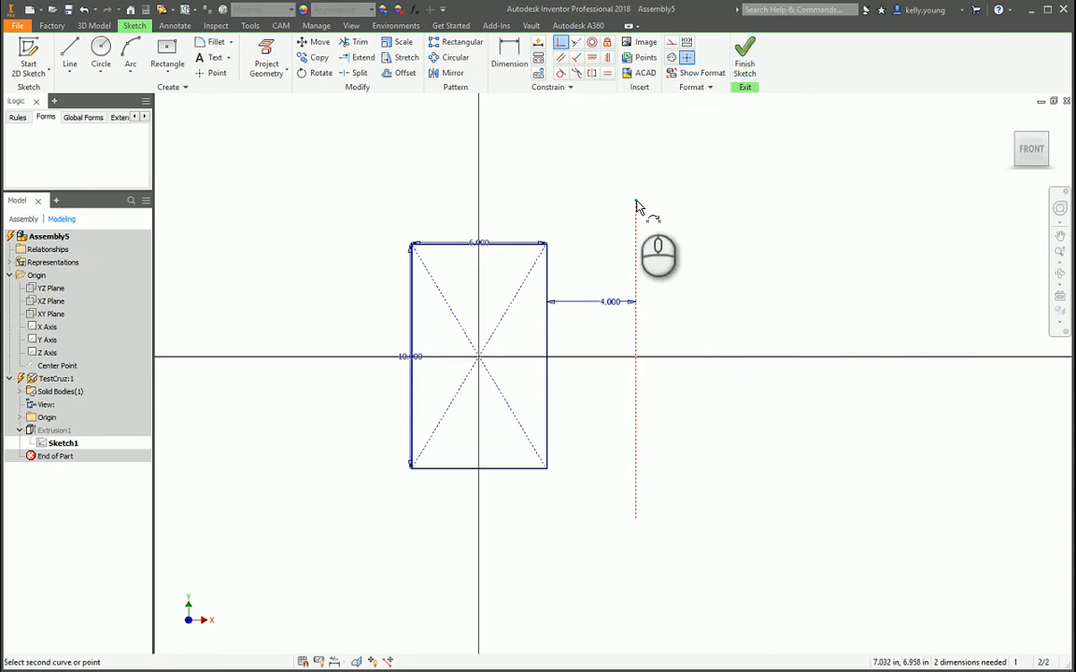
pyautogui.click(520, 245)
pyautogui.press('Escape')
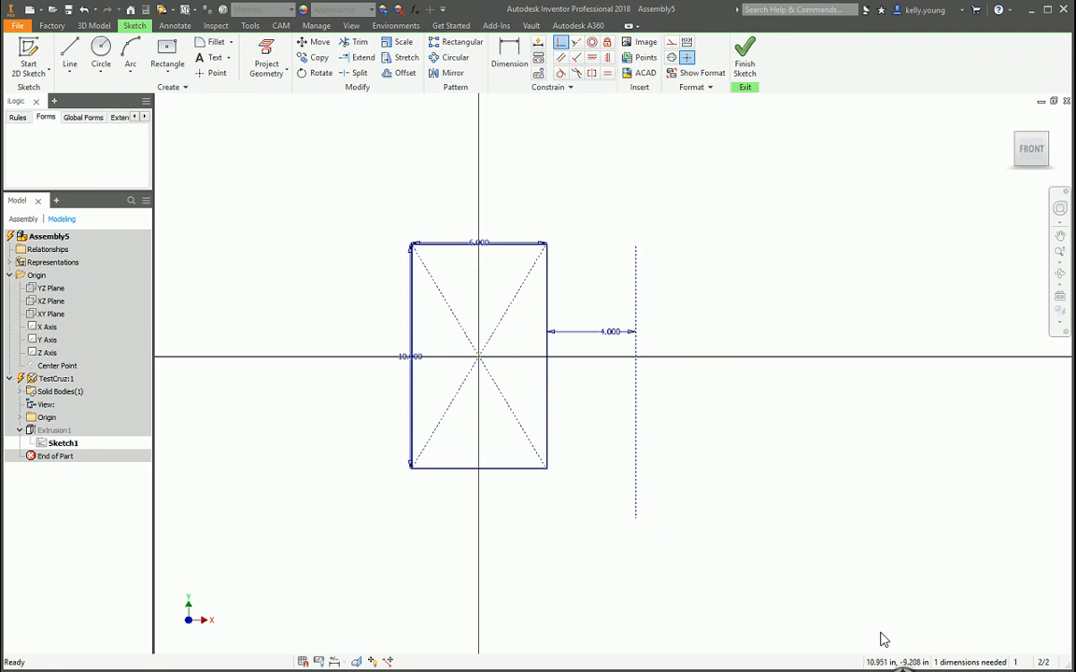
# Show all degrees of freedom and make the construction line's lower endpoint coincident with the rectangle's bottom edge.
pyautogui.rightClick(688, 429)
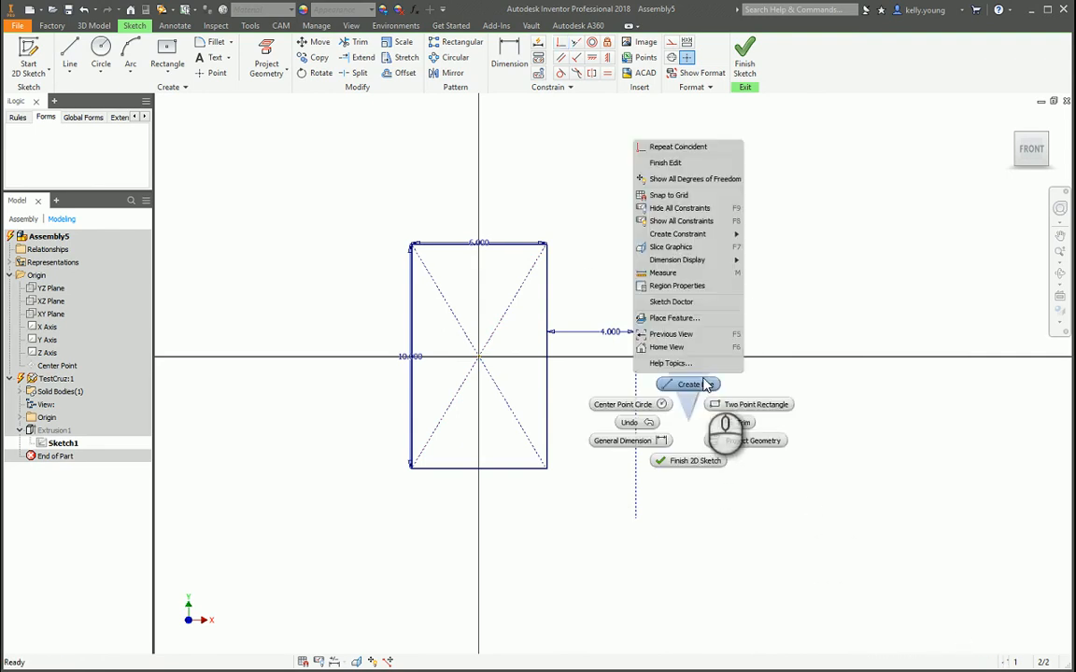
pyautogui.click(699, 180)
pyautogui.click(561, 43)
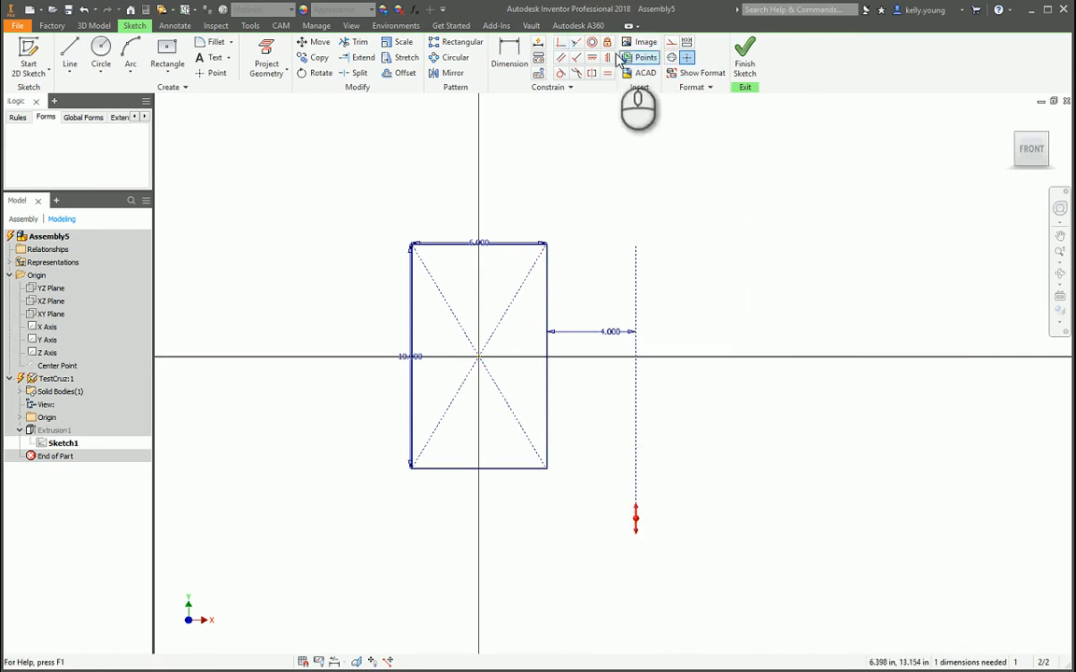
pyautogui.click(504, 468)
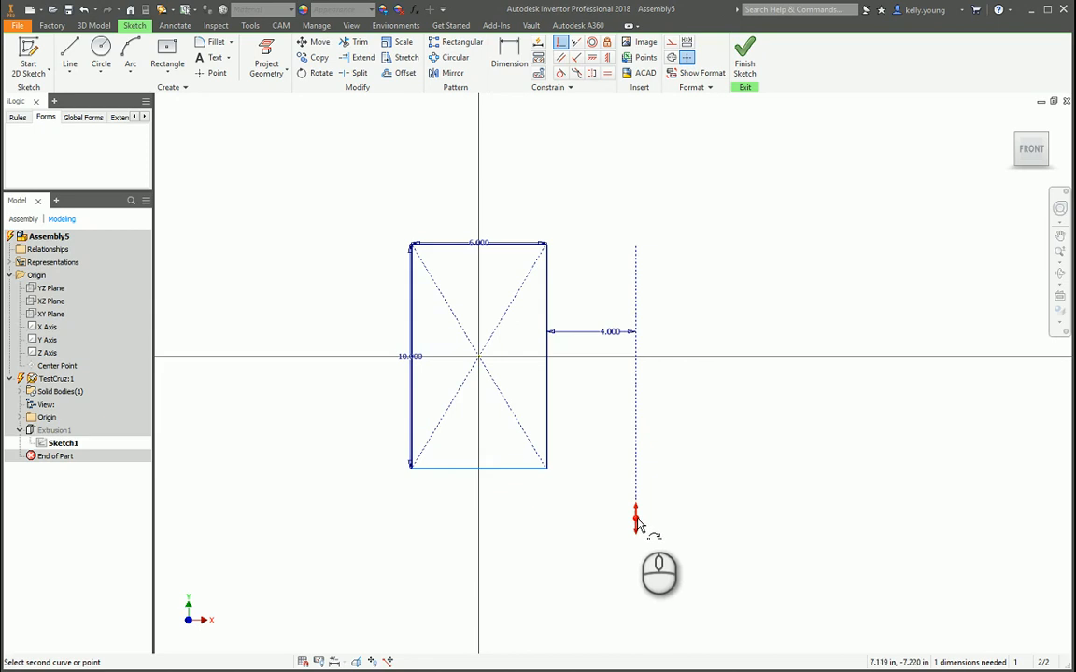
pyautogui.click(636, 518)
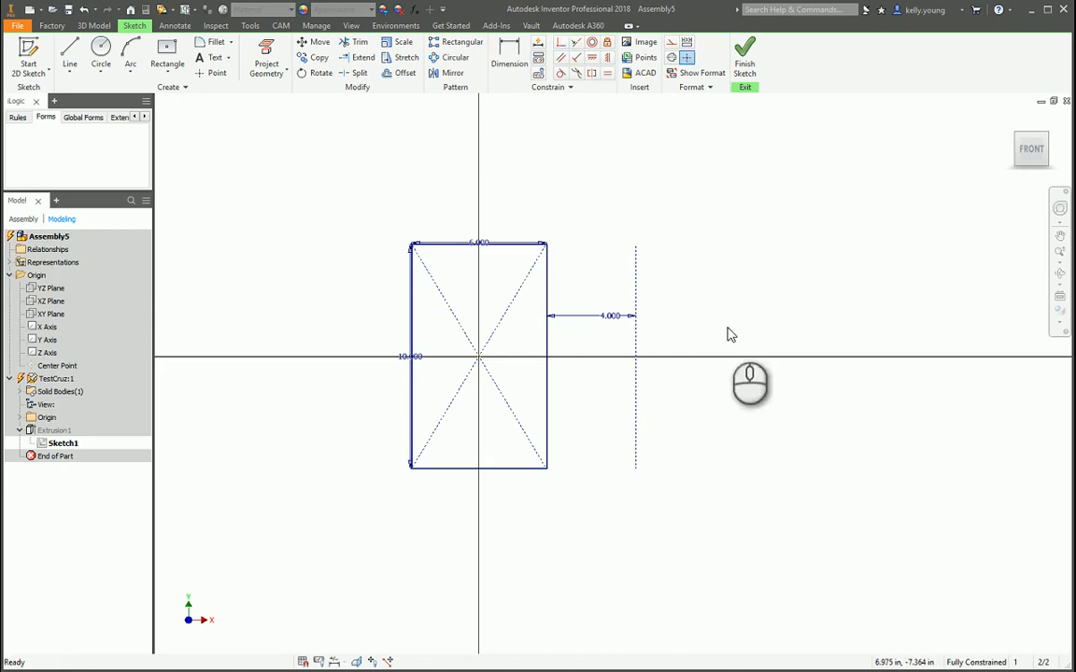
# Mirror the rectangle and its diagonals about the vertical construction line.
pyautogui.moveTo(376, 184); pyautogui.dragTo(617, 593)
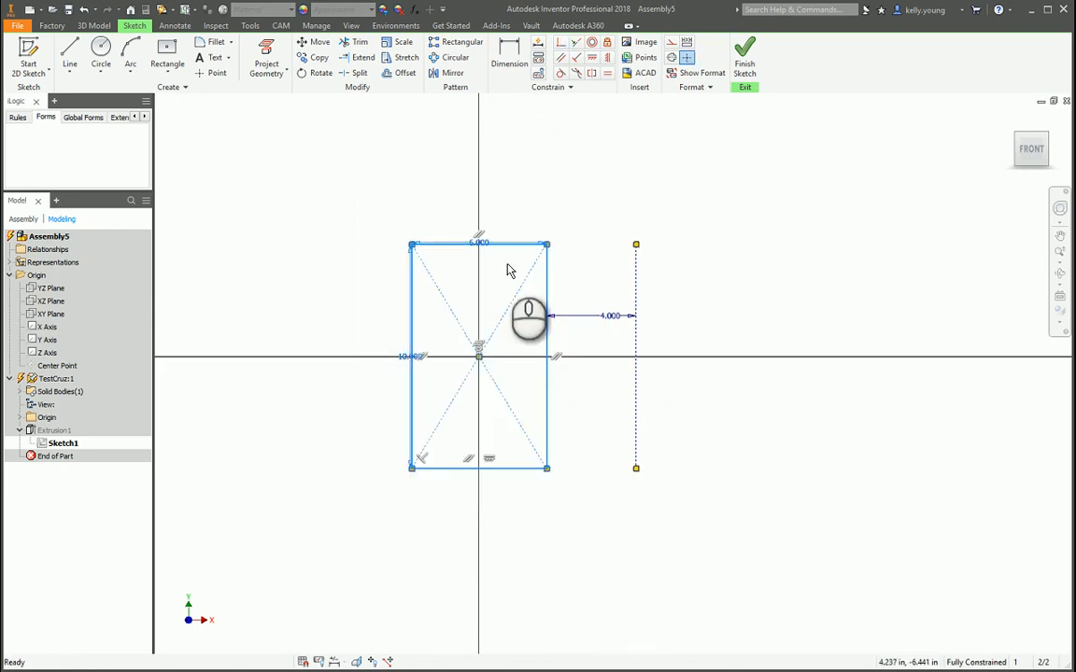
pyautogui.click(448, 74)
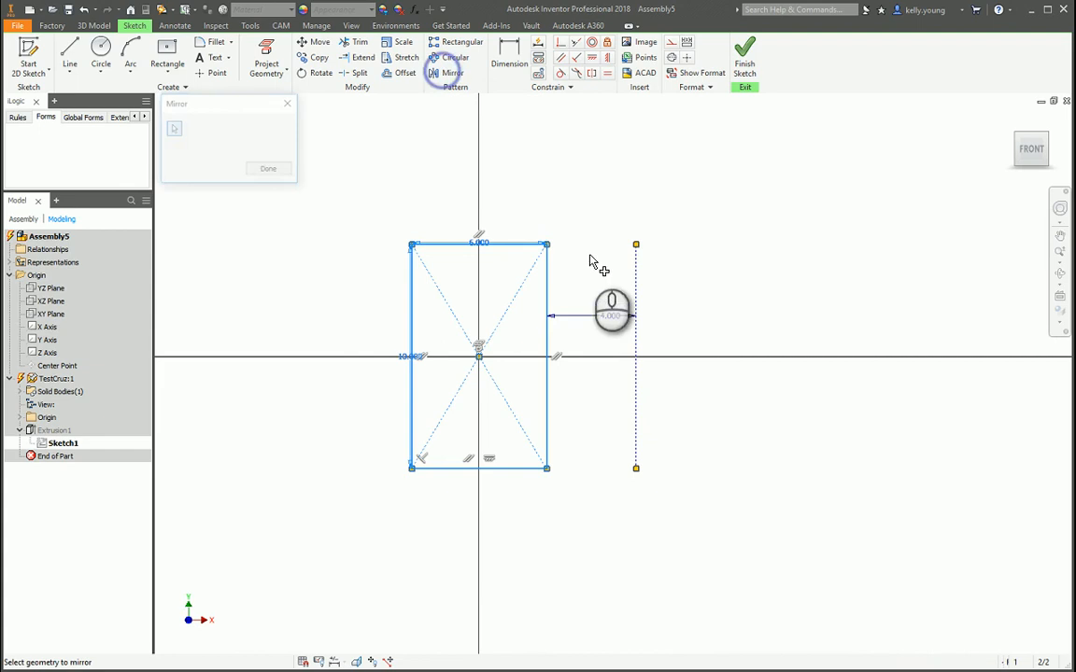
pyautogui.click(636, 280)
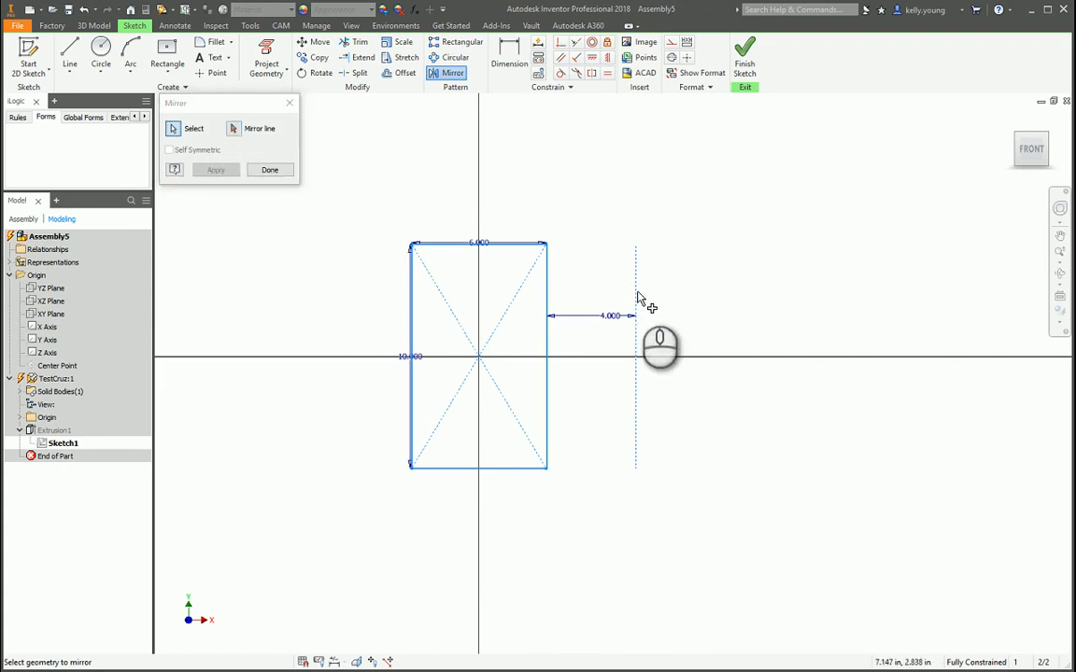
pyautogui.click(233, 128)
pyautogui.click(639, 283)
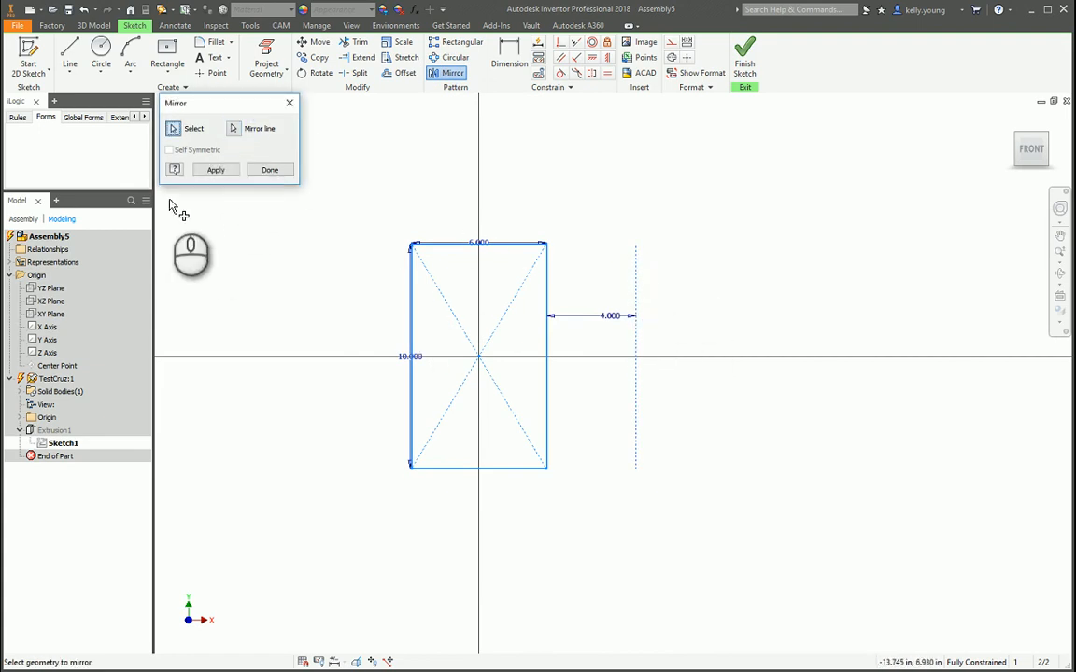
pyautogui.click(215, 170)
pyautogui.click(275, 172)
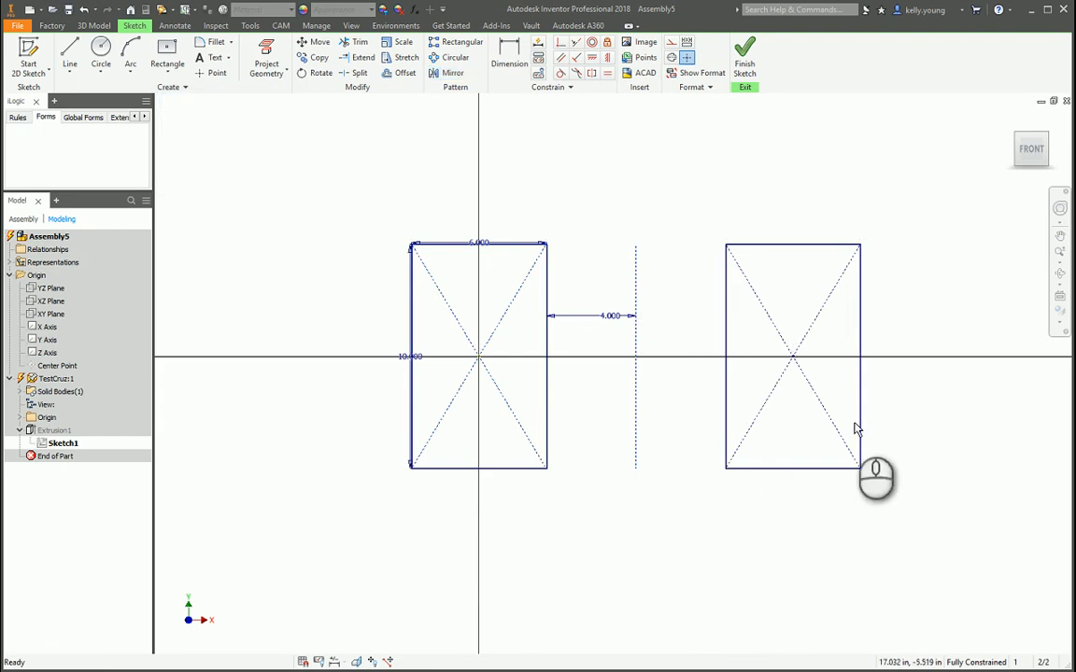
# Set the original rectangle's width to 8 in.
pyautogui.doubleClick(474, 243)
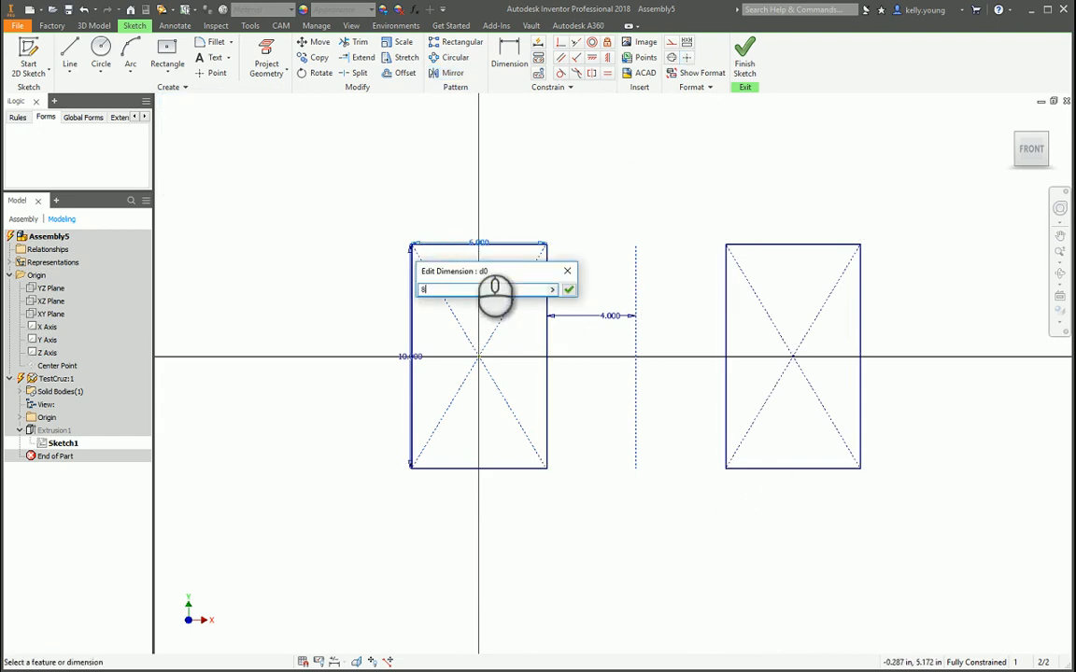
pyautogui.write('8')
pyautogui.press('Return')
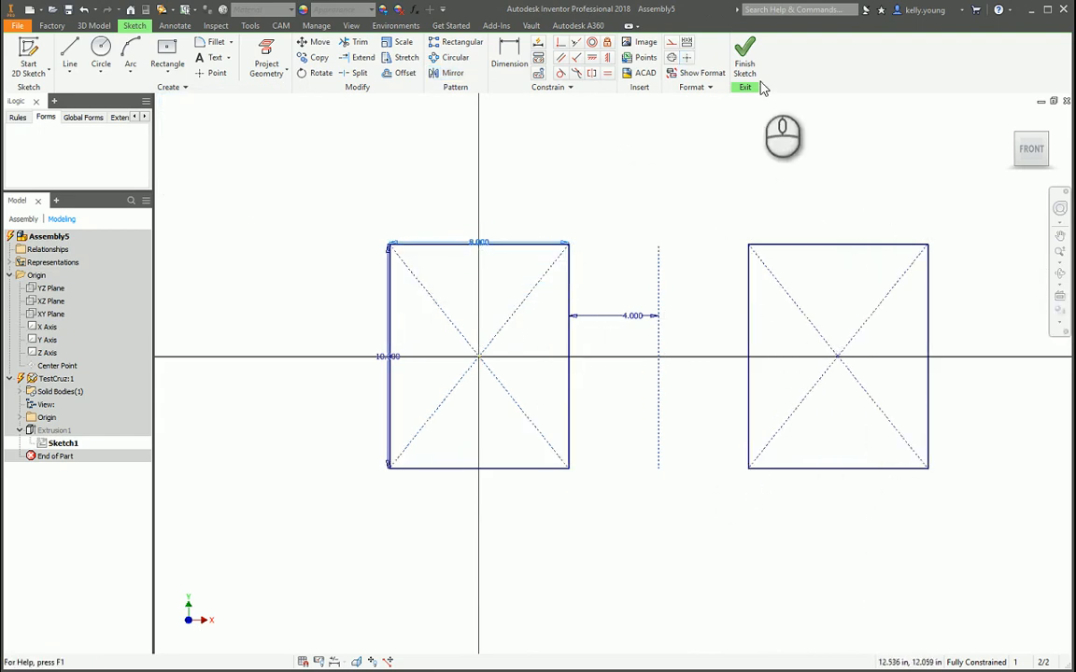
# Finish the sketch containing the original and mirrored rectangles.
pyautogui.click(747, 51)
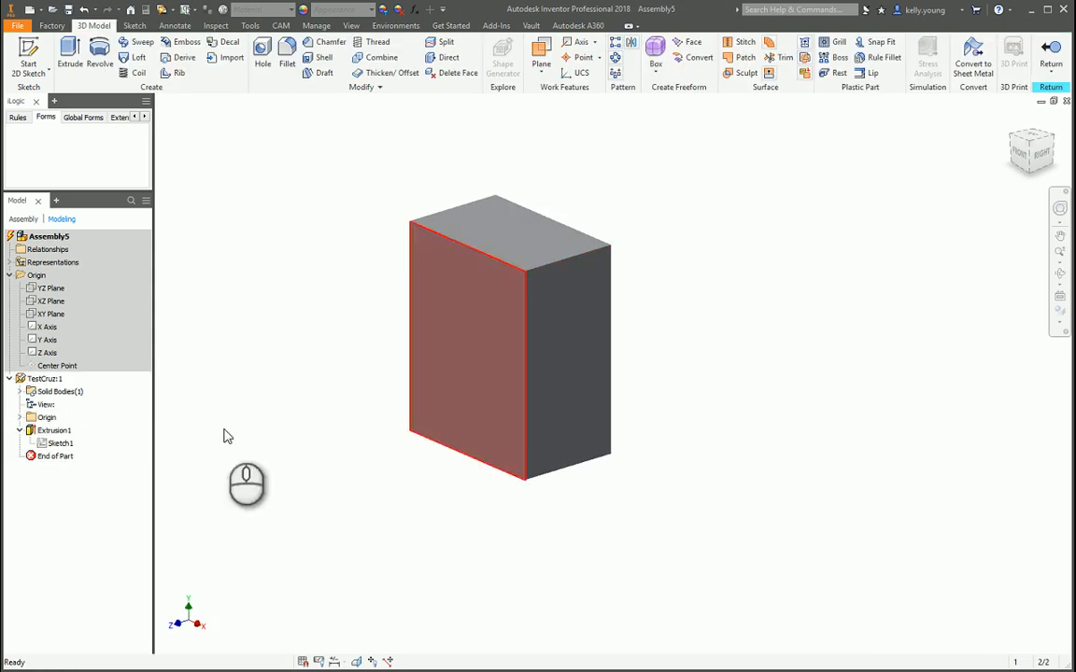
# Try adding the mirrored rectangle as a second profile of the existing extrusion, and undo that edit.
pyautogui.doubleClick(56, 432)
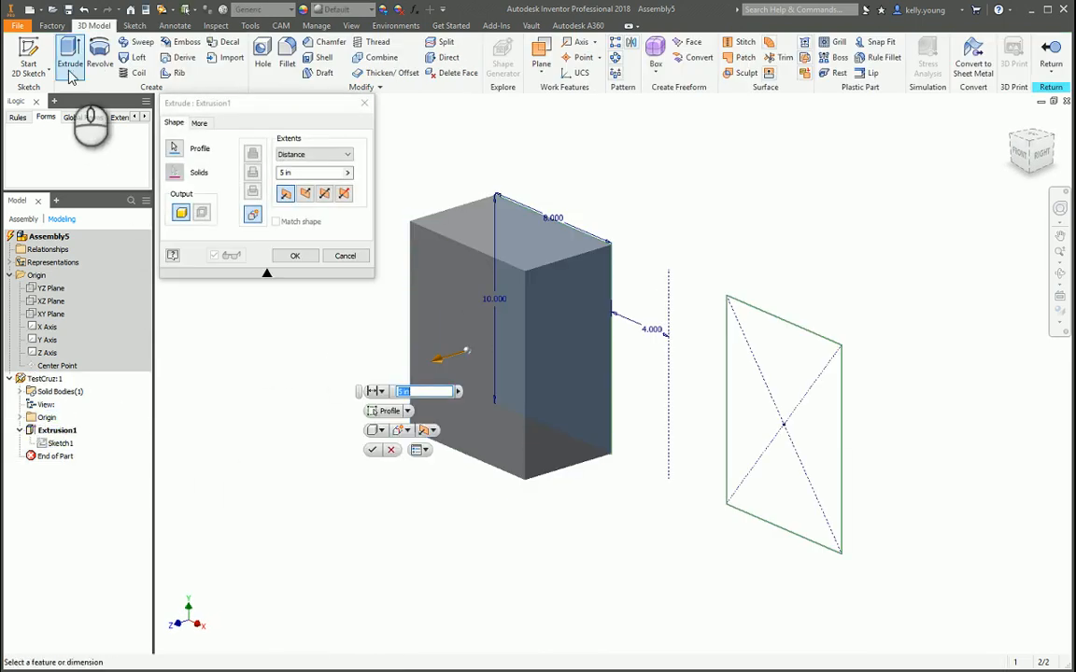
pyautogui.click(175, 149)
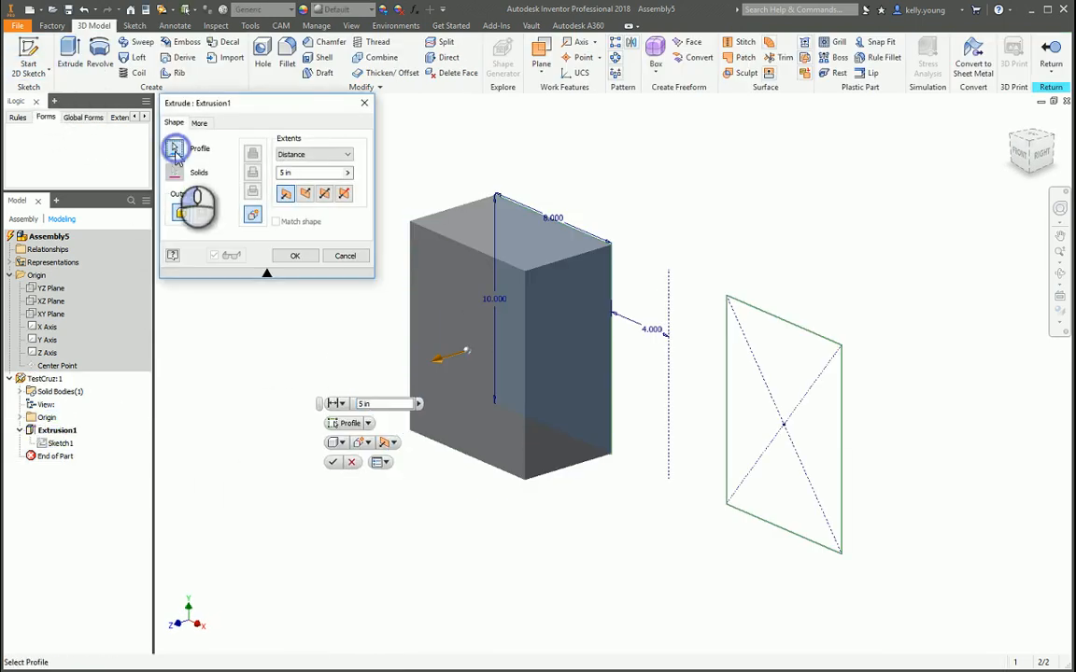
pyautogui.click(813, 448)
pyautogui.click(289, 257)
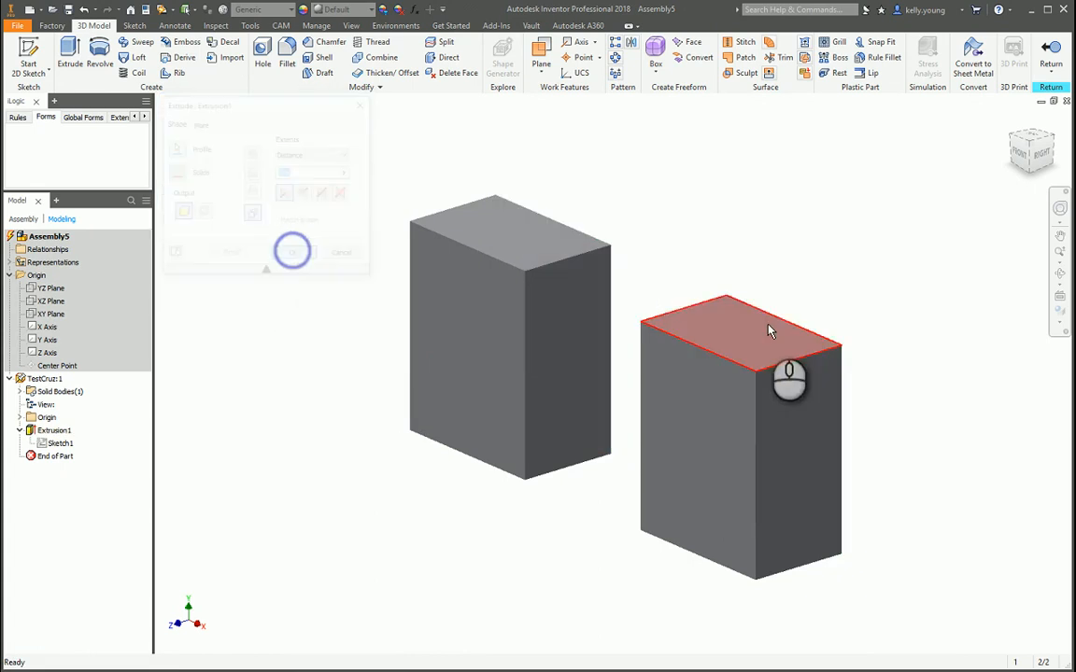
pyautogui.keyDown('shift'); pyautogui.moveTo(691, 280); pyautogui.dragTo(575, 373, button='middle'); pyautogui.keyUp('shift')
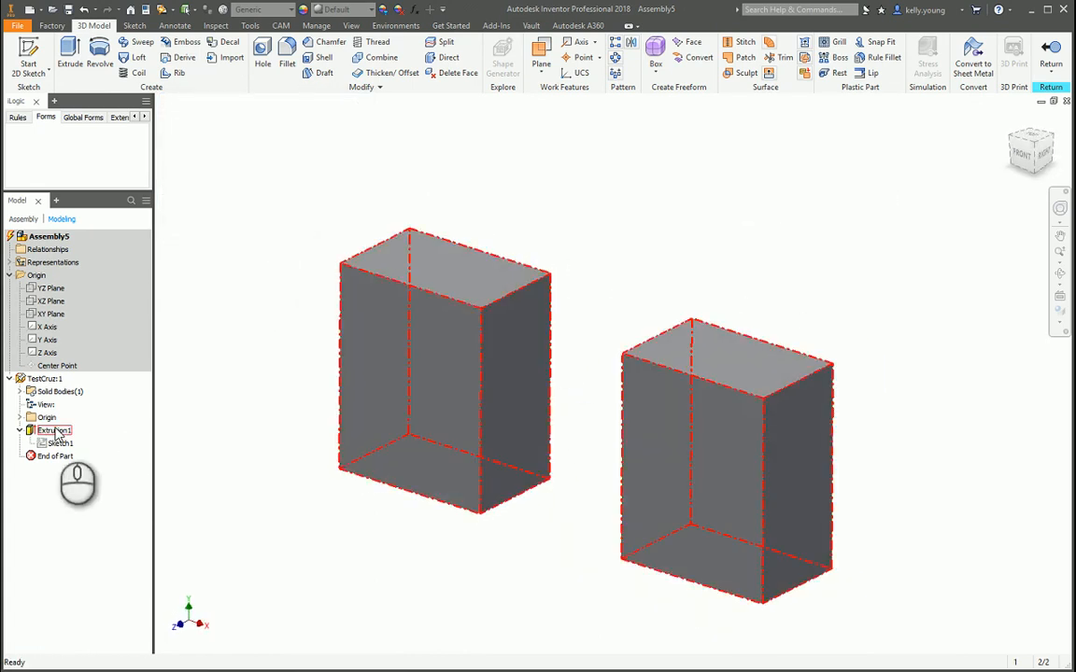
pyautogui.hotkey('ctrl', 'z')
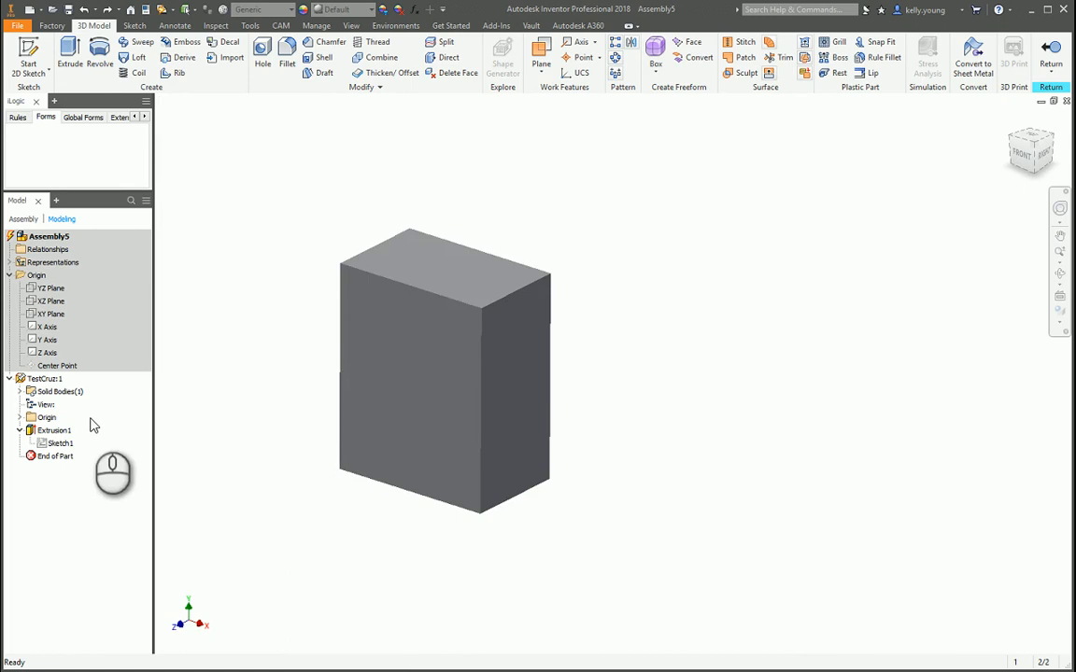
# Make the extrusion's sketch visible and extrude its mirrored rectangle 5 in as a new solid.
pyautogui.click(52, 442)
pyautogui.rightClick(52, 443)
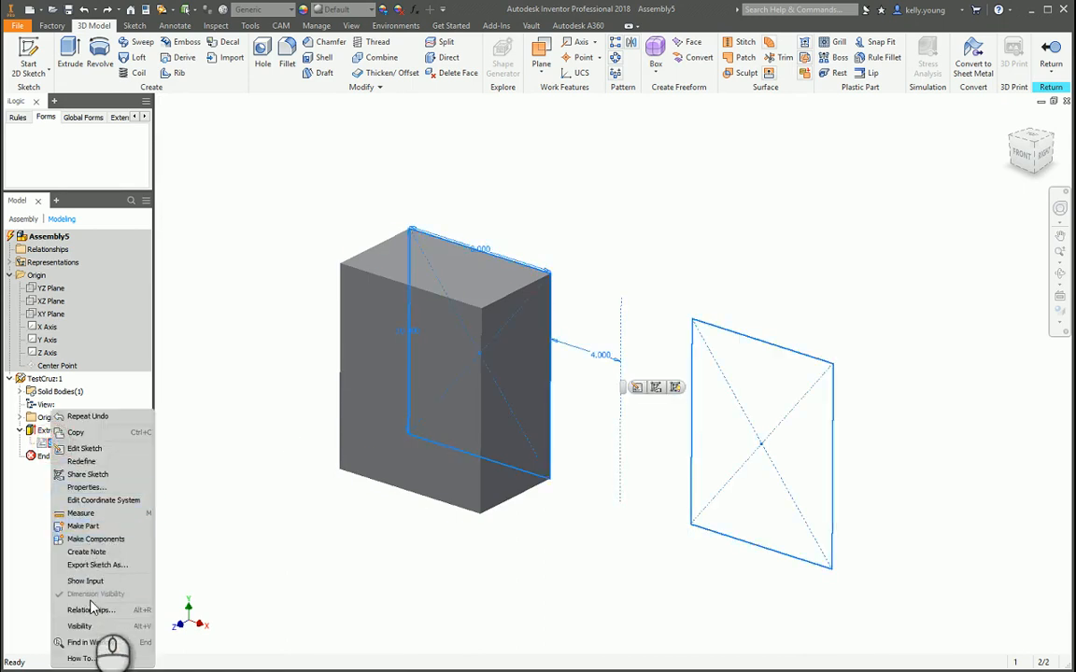
pyautogui.click(91, 632)
pyautogui.click(71, 58)
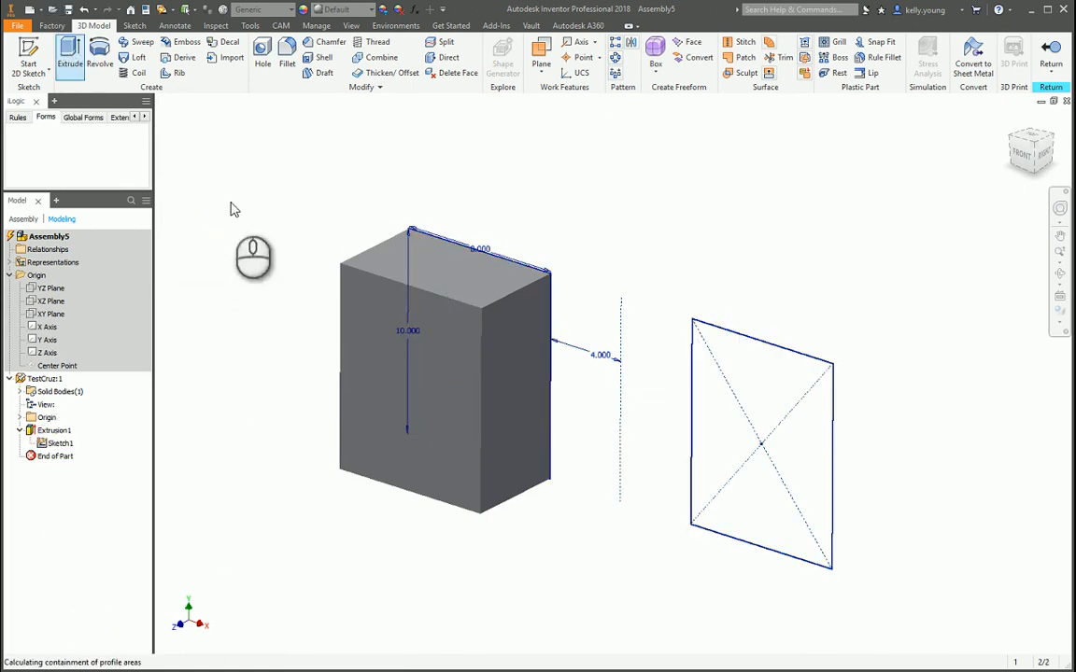
pyautogui.click(732, 435)
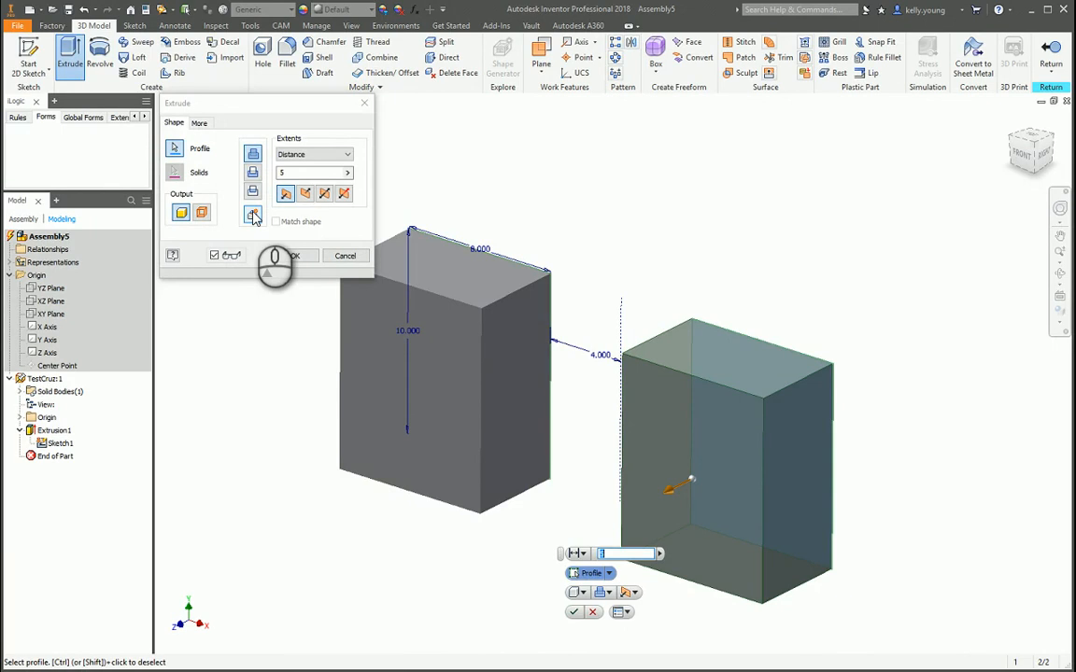
pyautogui.click(253, 215)
pyautogui.click(293, 256)
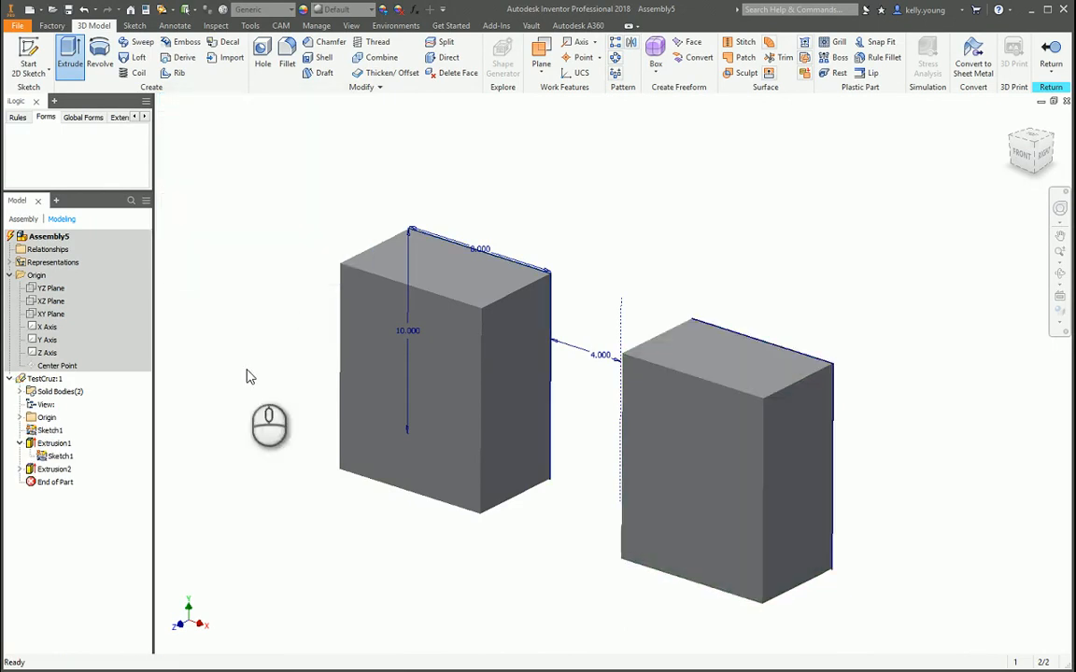
pyautogui.click(18, 391)
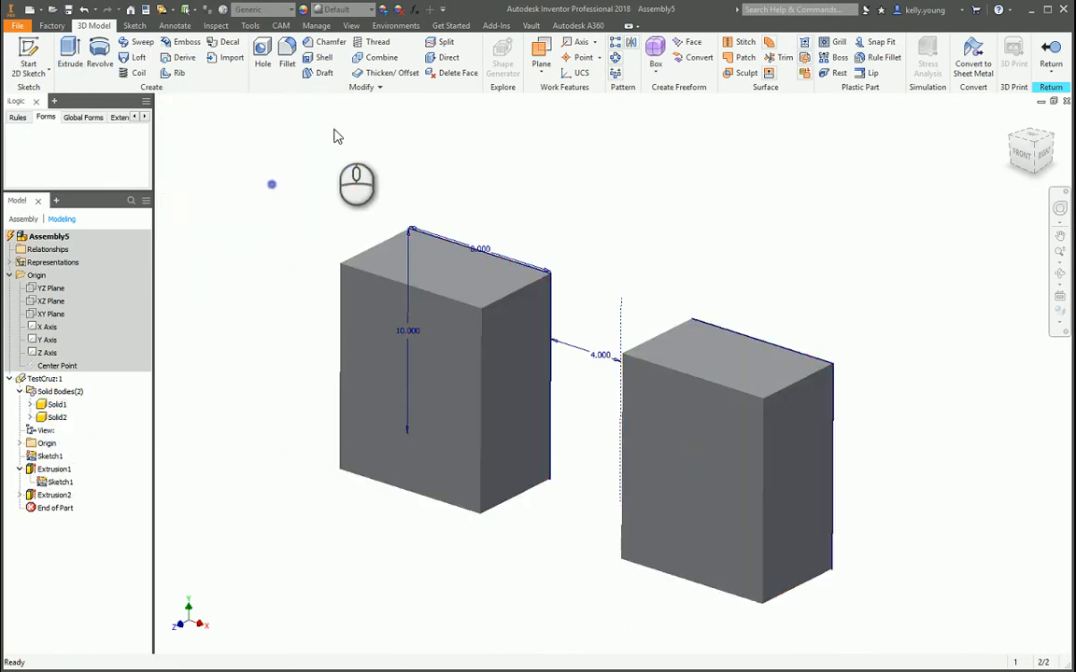
# Create a work plane offset 8 in above the top face of the original block.
pyautogui.moveTo(627, 140); pyautogui.dragTo(624, 180, button='middle')
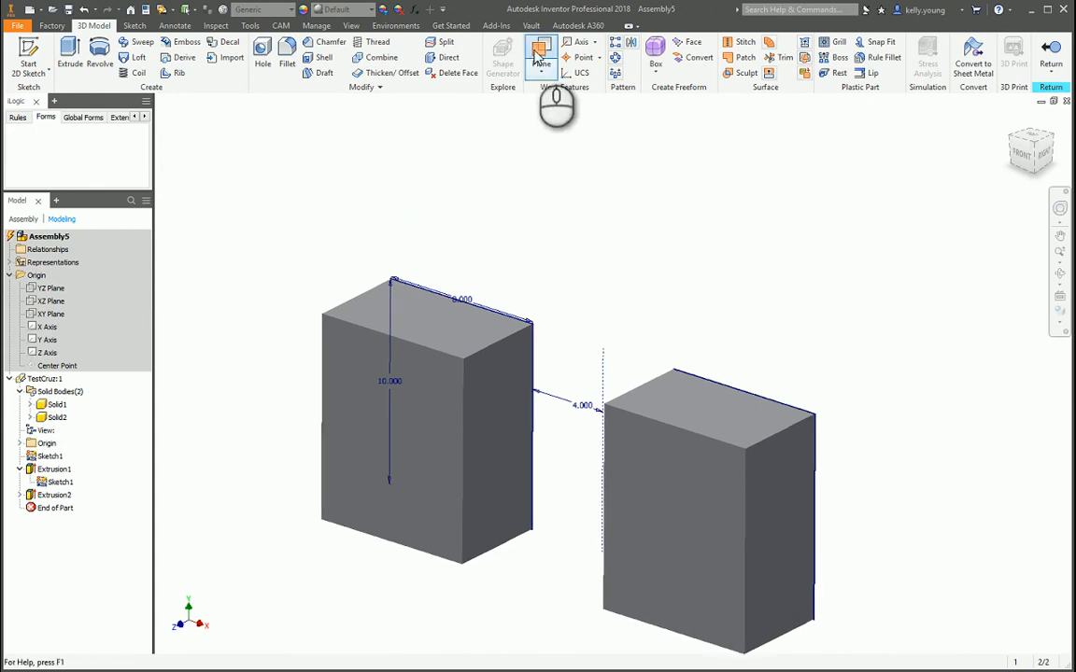
pyautogui.click(541, 56)
pyautogui.moveTo(474, 262); pyautogui.dragTo(495, 222)
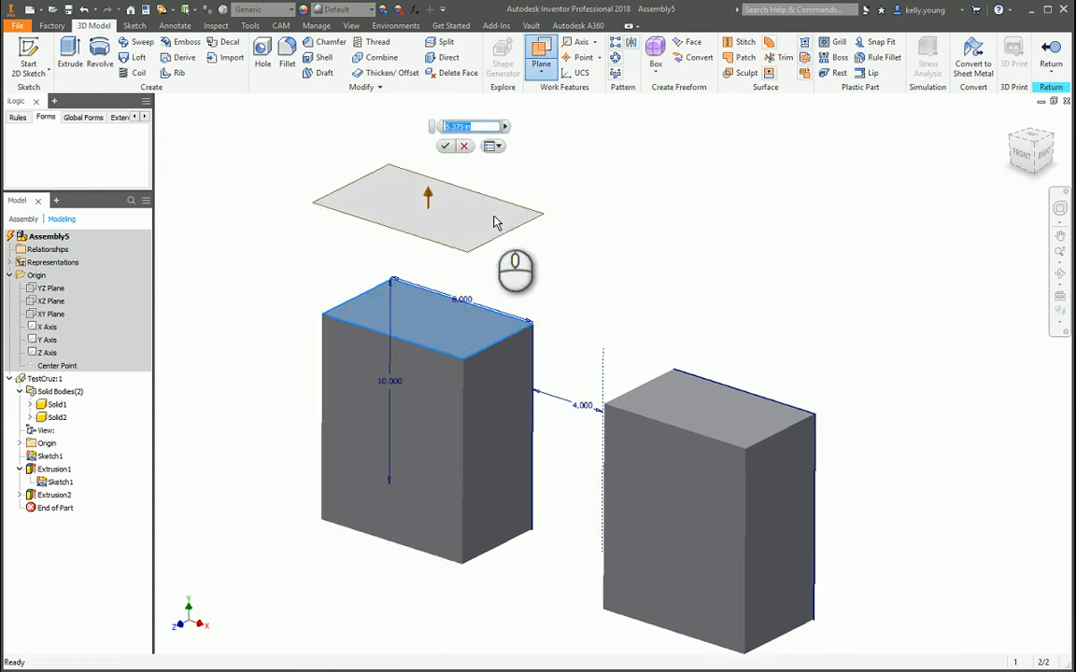
pyautogui.write('8')
pyautogui.press('Return')
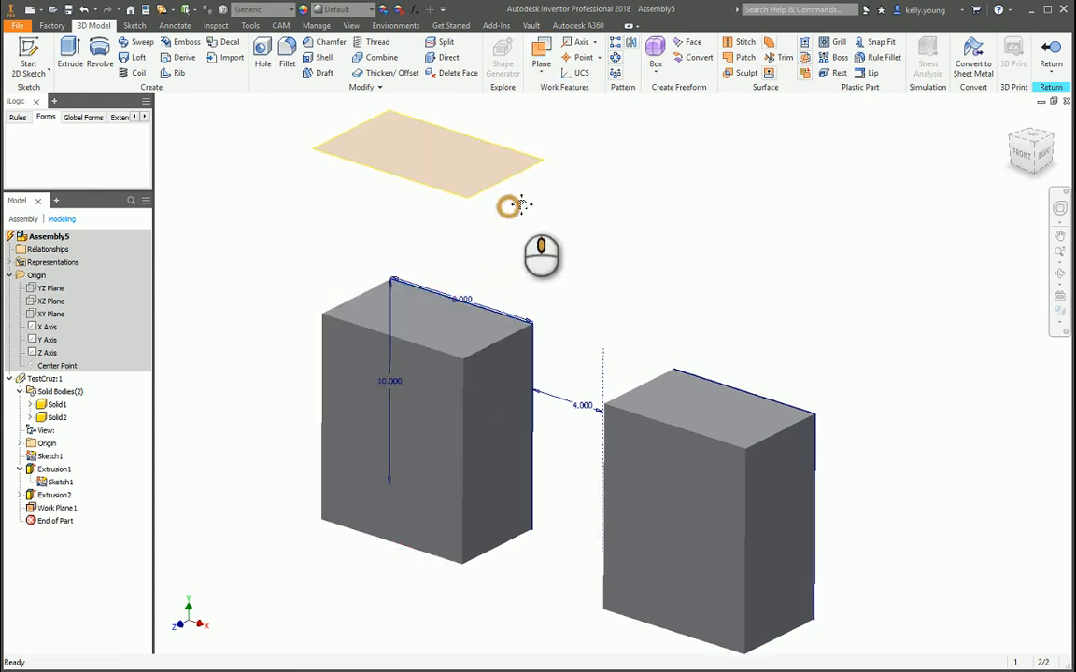
pyautogui.moveTo(509, 207); pyautogui.dragTo(487, 279, button='middle')
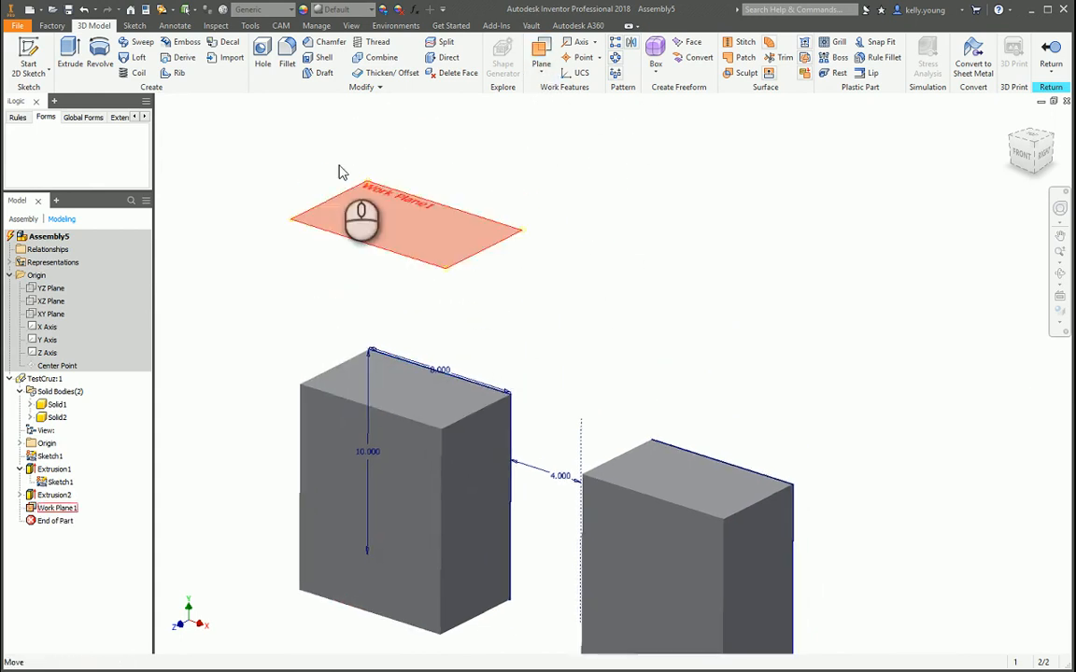
# Mirror the original block's extrusion about the offset work plane.
pyautogui.click(631, 49)
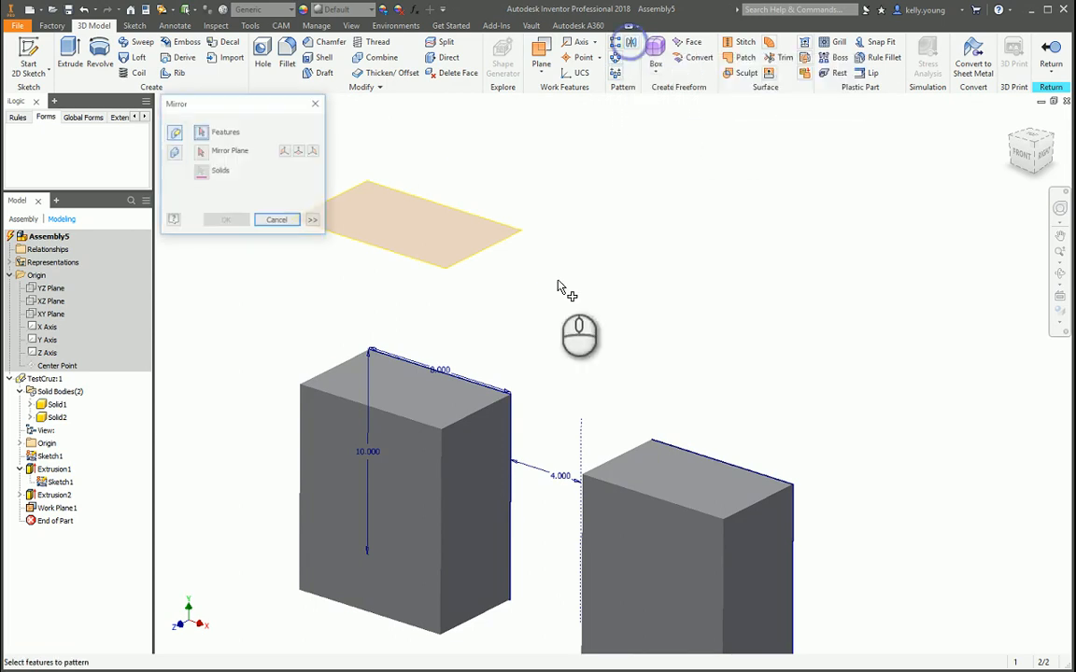
pyautogui.click(477, 457)
pyautogui.click(200, 150)
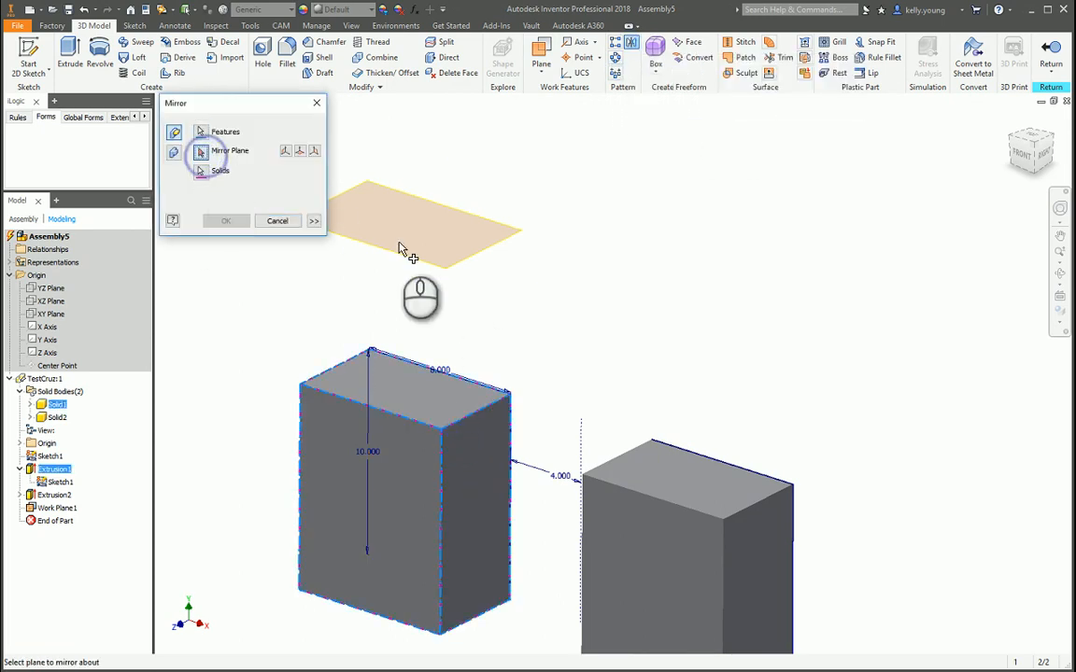
pyautogui.click(402, 259)
pyautogui.click(225, 220)
pyautogui.scroll(3, 492, 293)
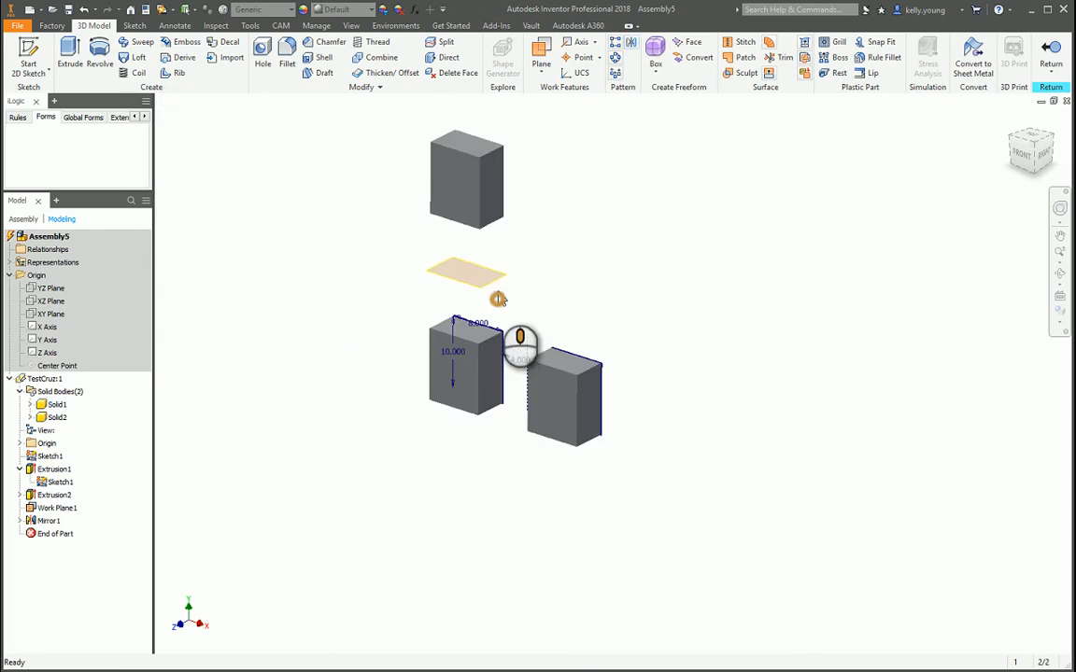
pyautogui.scroll(3, 514, 451)
pyautogui.scroll(-3, 600, 436)
# Mirror the second block's extrusion about the original block's side face that points away from the second block.
pyautogui.press('Return')
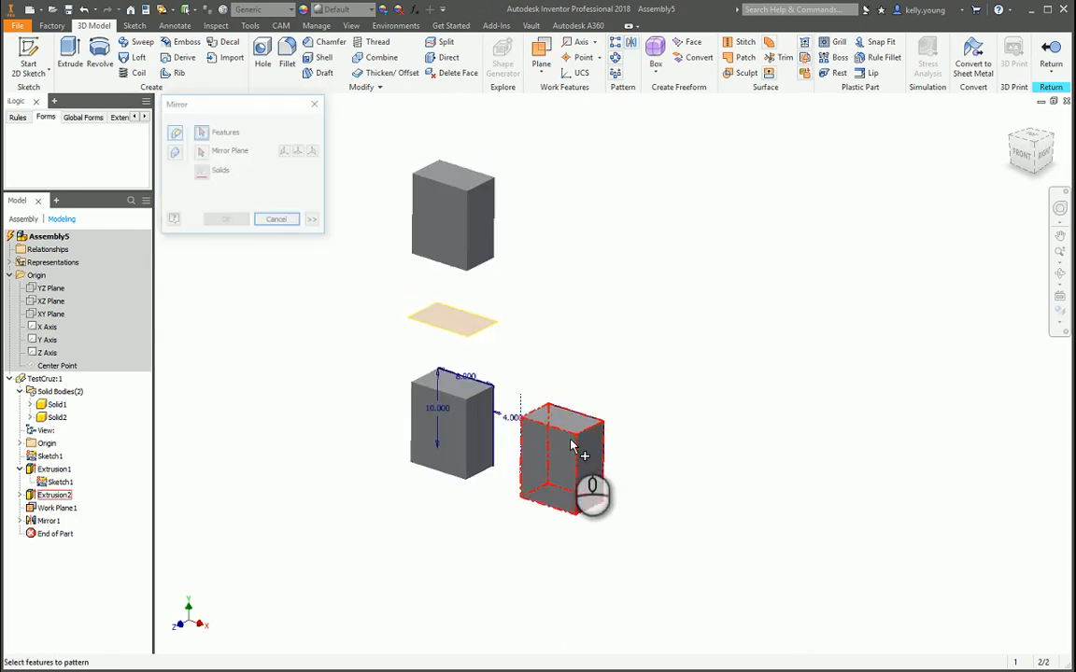
pyautogui.click(567, 435)
pyautogui.click(200, 151)
pyautogui.keyDown('shift'); pyautogui.moveTo(356, 281); pyautogui.dragTo(437, 311, button='middle'); pyautogui.keyUp('shift')
pyautogui.click(431, 401)
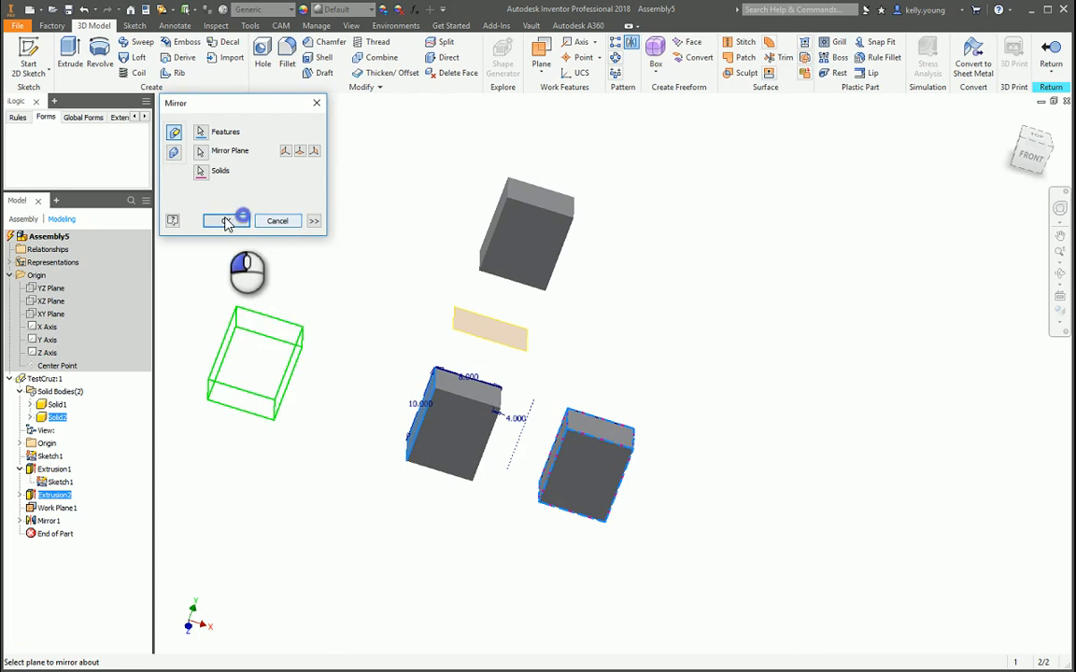
pyautogui.click(225, 220)
# Try mirroring the original block's extrusion about its own front face, and undo that mirror.
pyautogui.scroll(-3, 460, 397)
pyautogui.keyDown('shift'); pyautogui.moveTo(516, 401); pyautogui.dragTo(555, 405, button='middle'); pyautogui.keyUp('shift')
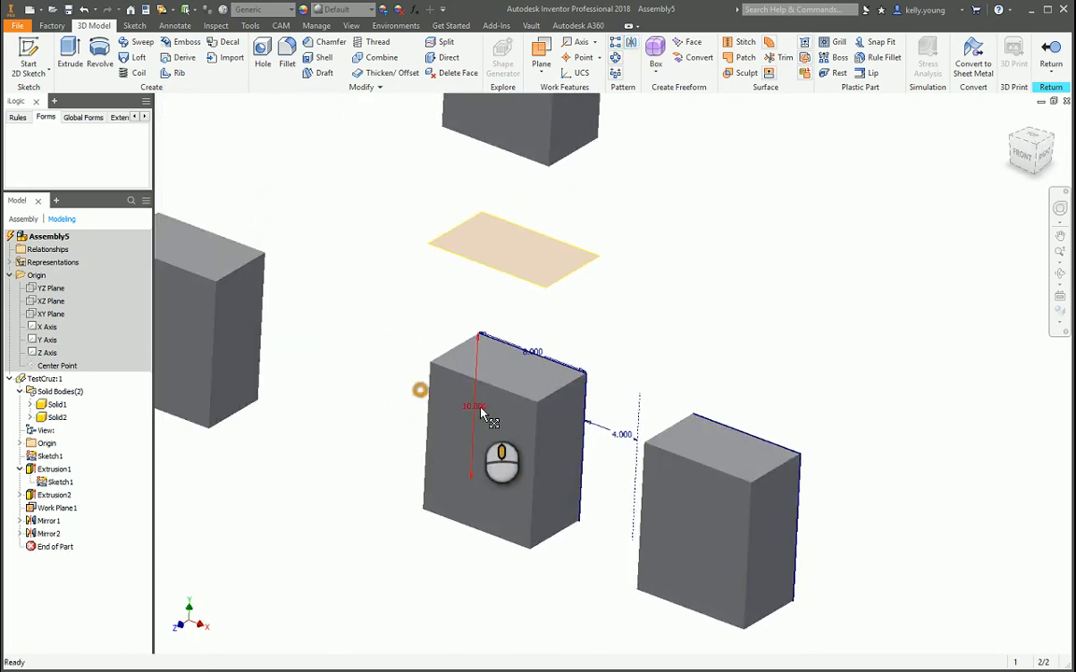
pyautogui.scroll(1, 482, 410)
pyautogui.moveTo(485, 411); pyautogui.dragTo(512, 420, button='middle')
pyautogui.press('space')
pyautogui.click(538, 444)
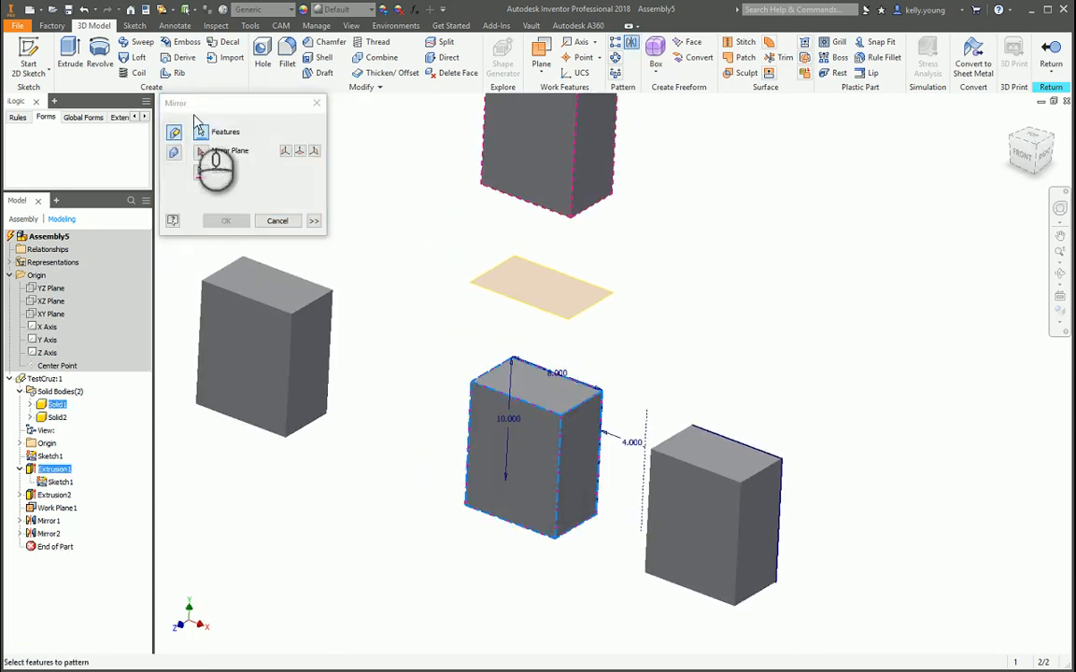
pyautogui.click(200, 151)
pyautogui.click(501, 422)
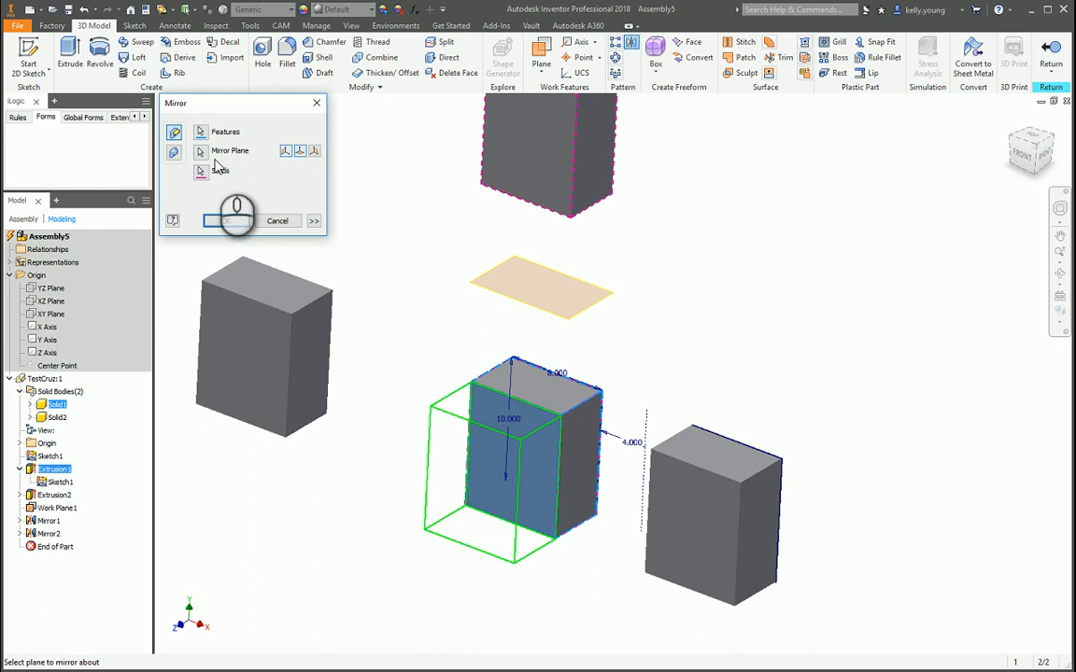
pyautogui.click(231, 222)
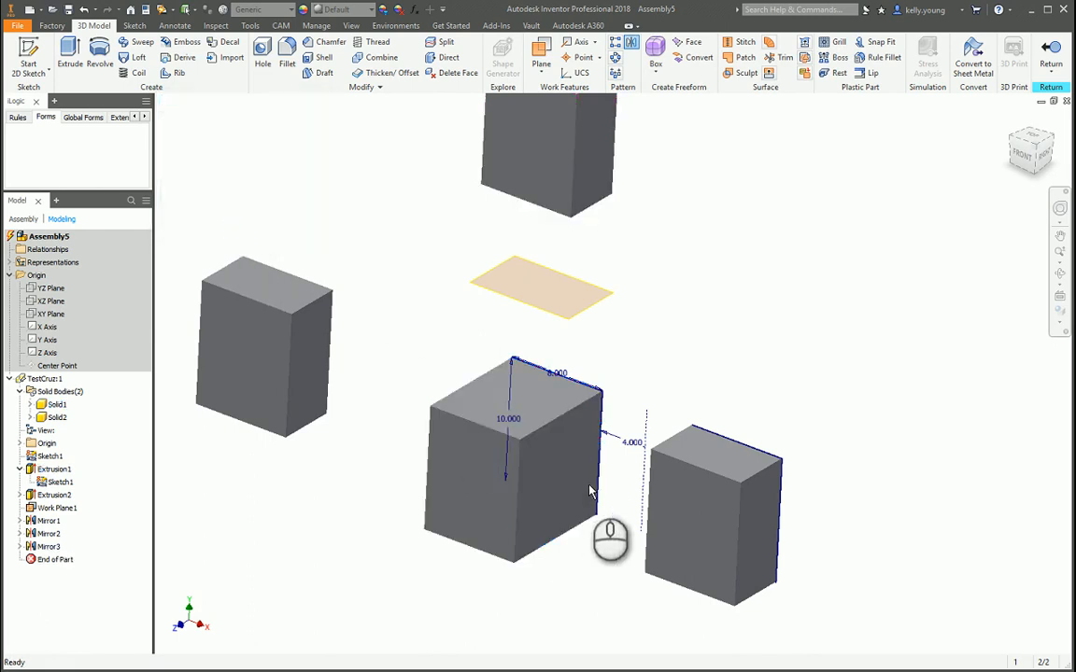
pyautogui.hotkey('ctrl', 'z')
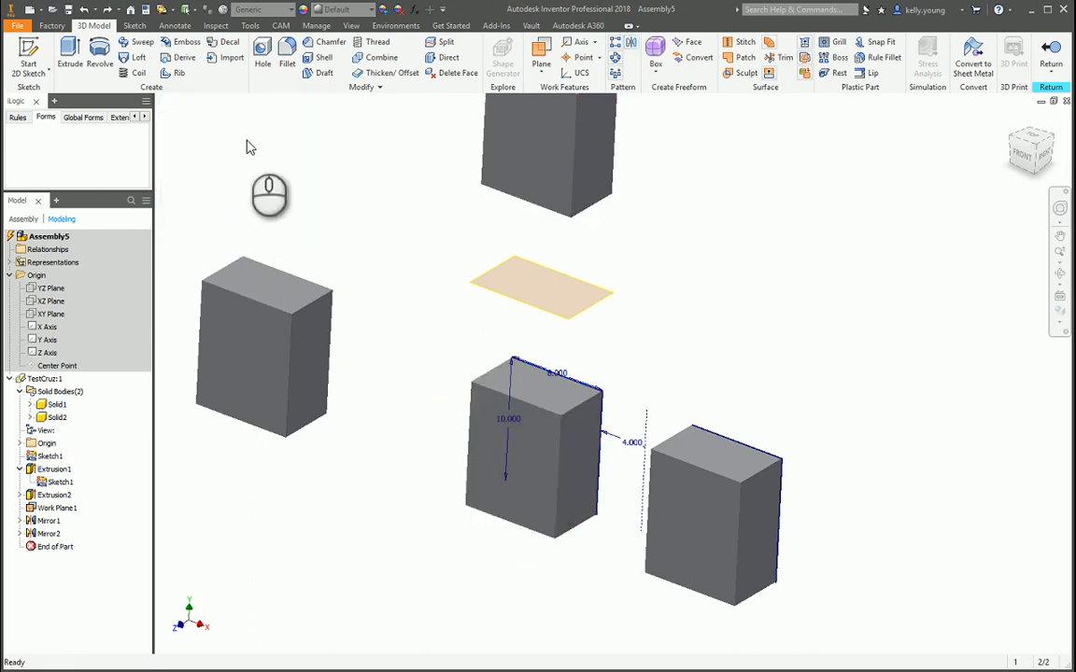
pyautogui.click(628, 54)
pyautogui.click(574, 448)
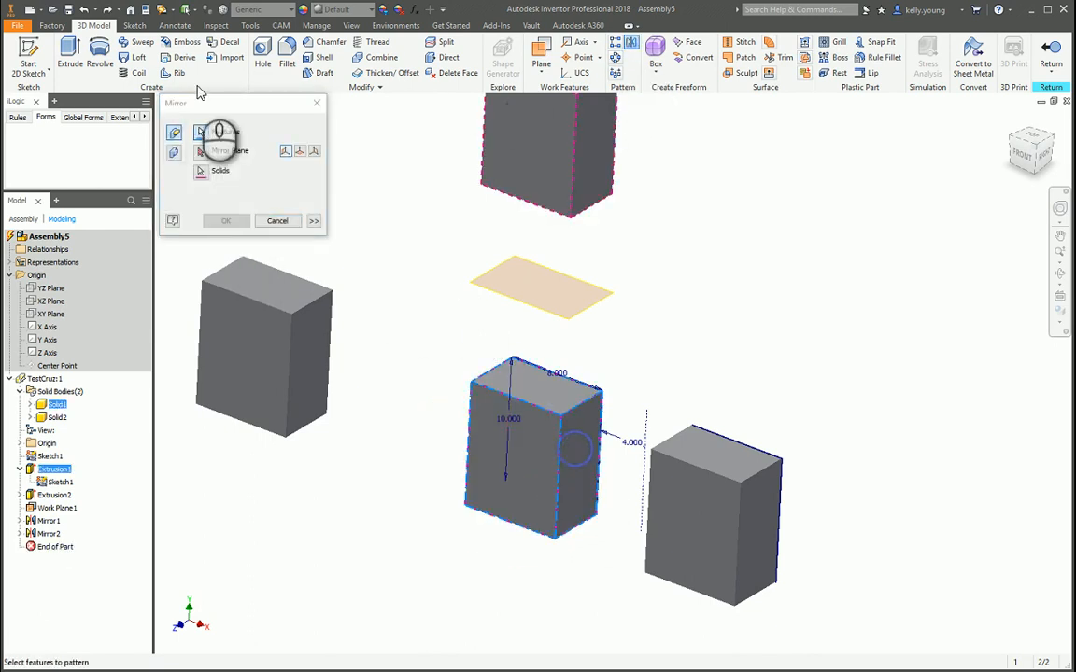
pyautogui.click(196, 154)
pyautogui.click(517, 476)
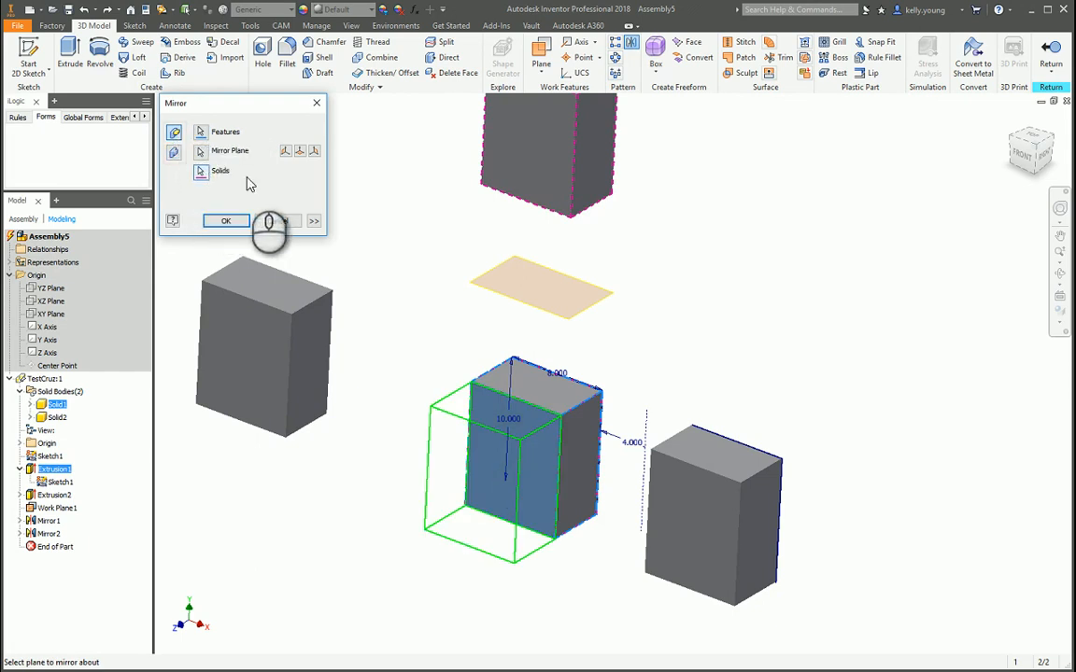
pyautogui.press('Escape')
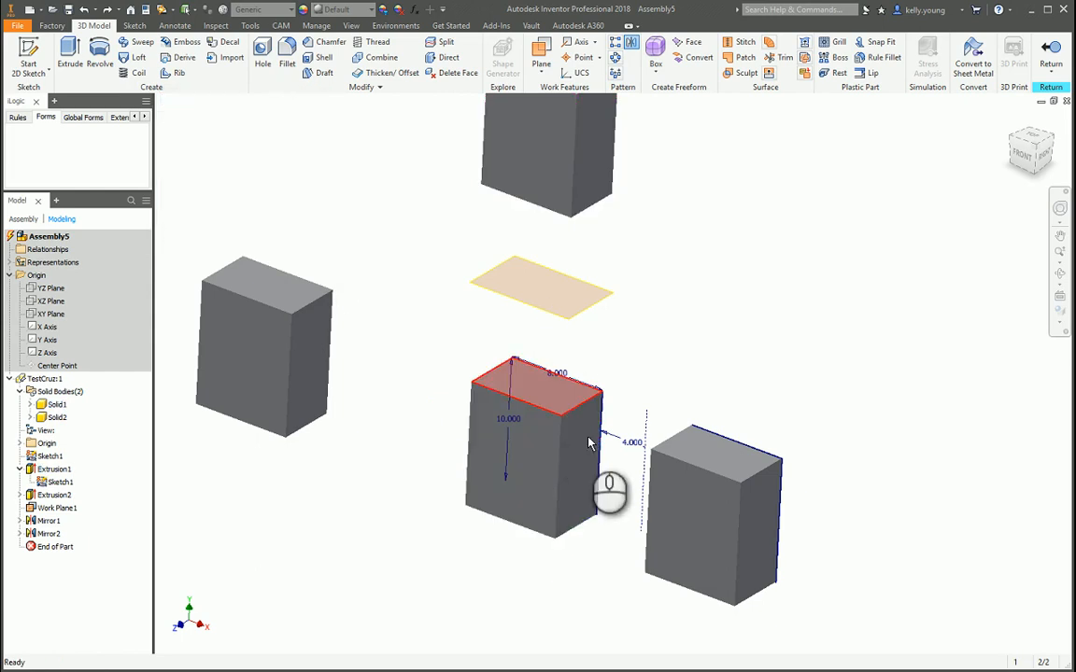
# Undo both remaining feature mirrors and delete the offset work plane above the original block.
pyautogui.hotkey('ctrl', 'z')
pyautogui.hotkey('ctrl', 'z')
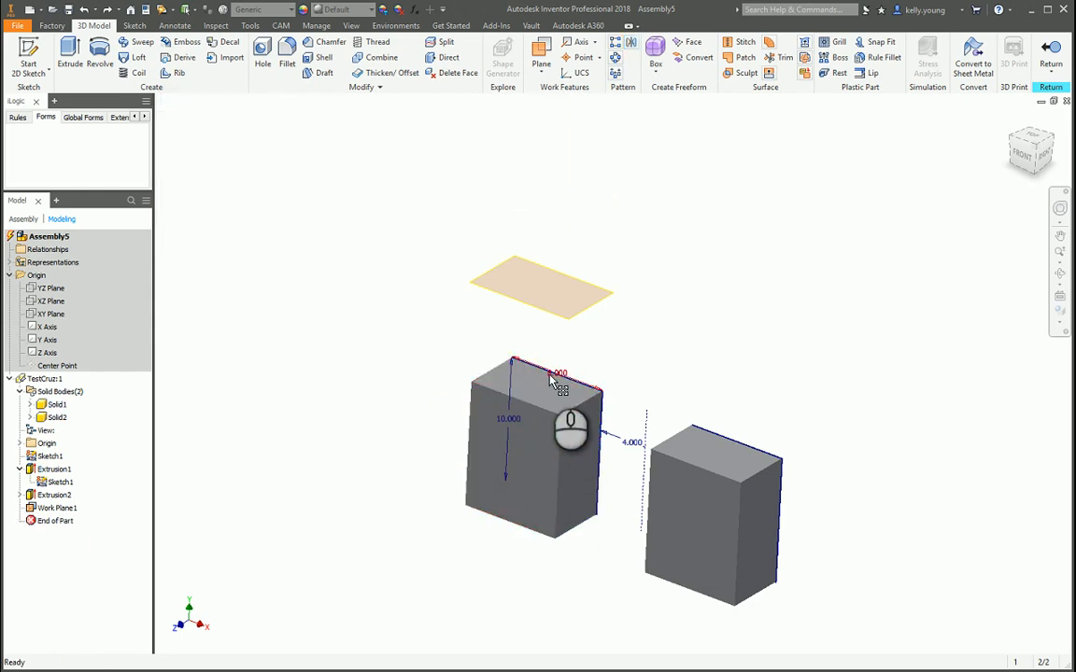
pyautogui.click(504, 295)
pyautogui.press('Delete')
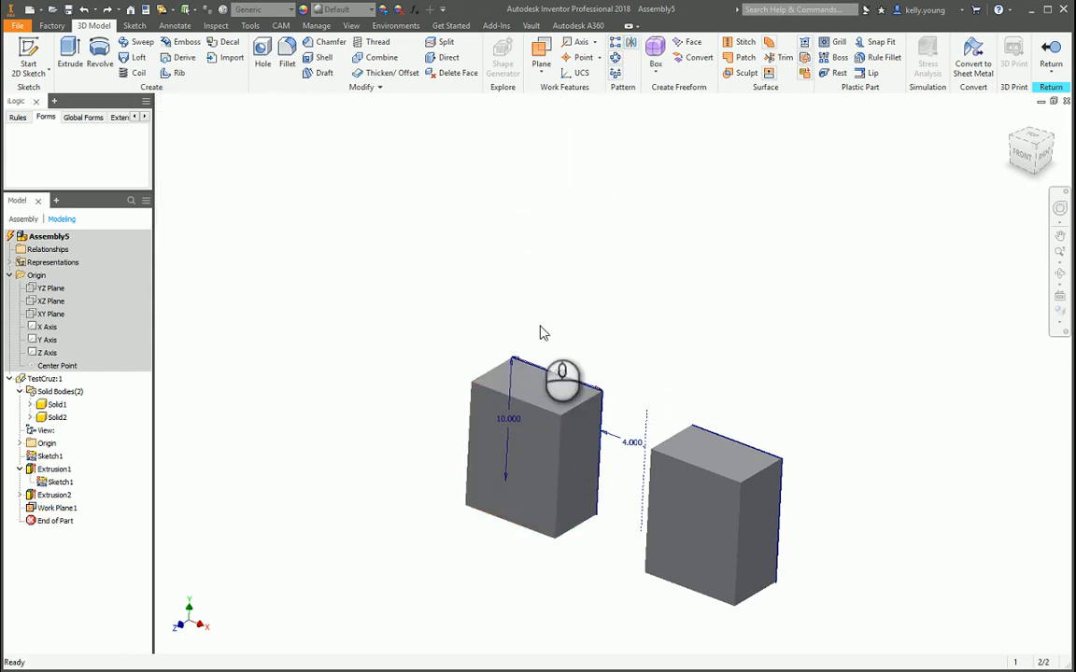
pyautogui.moveTo(488, 332); pyautogui.dragTo(370, 303, button='middle')
pyautogui.moveTo(583, 420); pyautogui.dragTo(642, 382, button='middle')
pyautogui.moveTo(610, 413); pyautogui.dragTo(557, 400, button='middle')
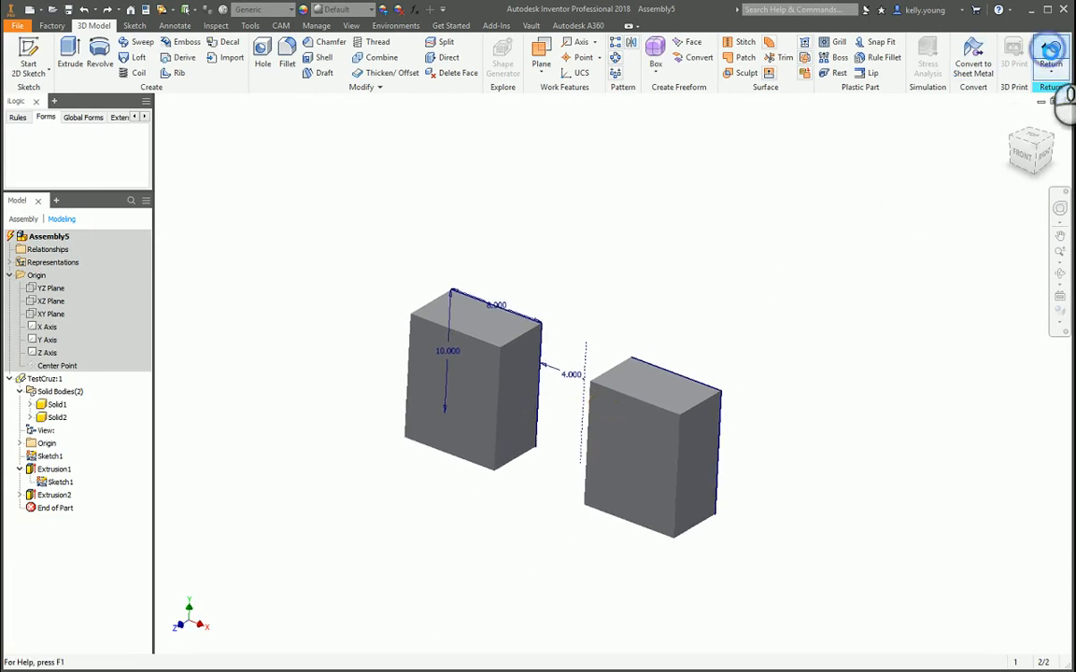
# Finish editing the in-place part, return to the assembly and collapse the part's browser node.
pyautogui.click(1050, 51)
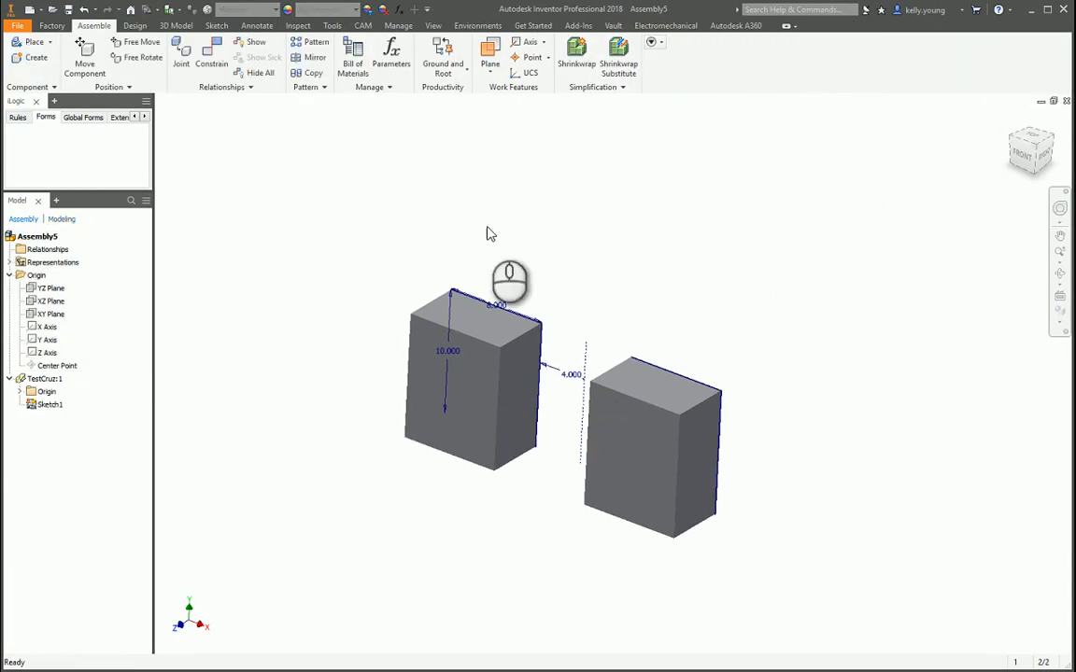
pyautogui.click(9, 378)
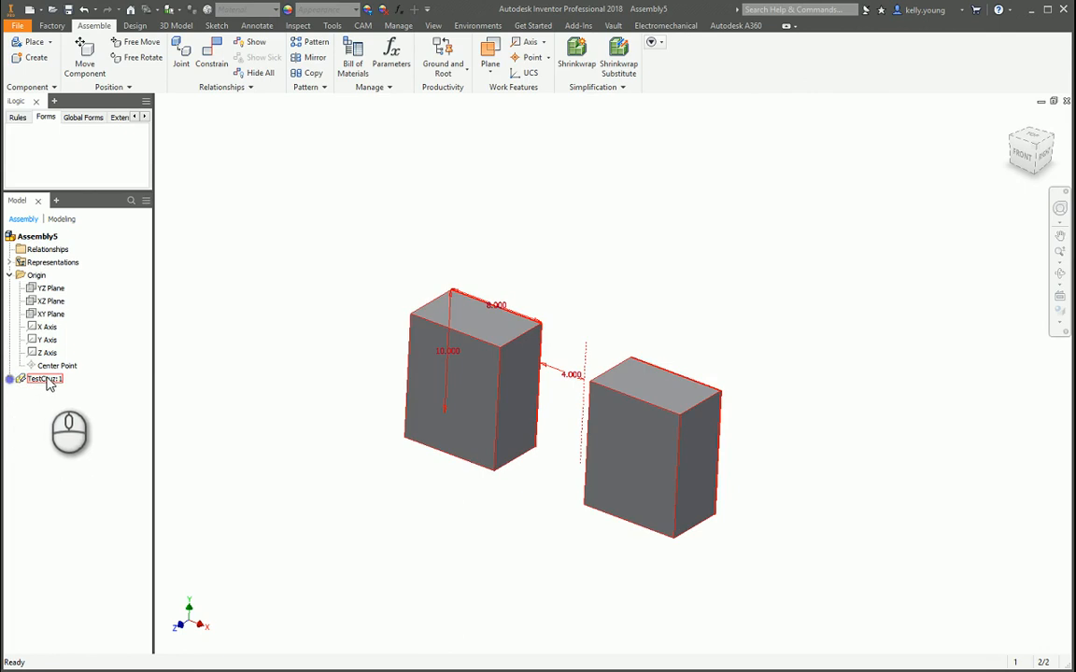
pyautogui.click(46, 380)
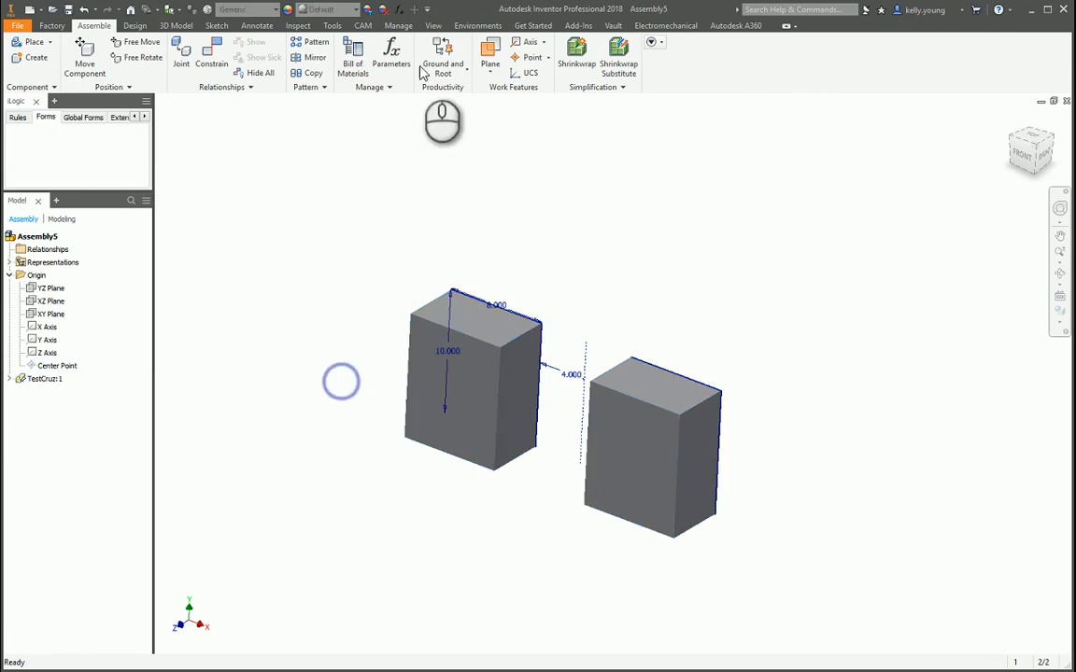
pyautogui.click(303, 60)
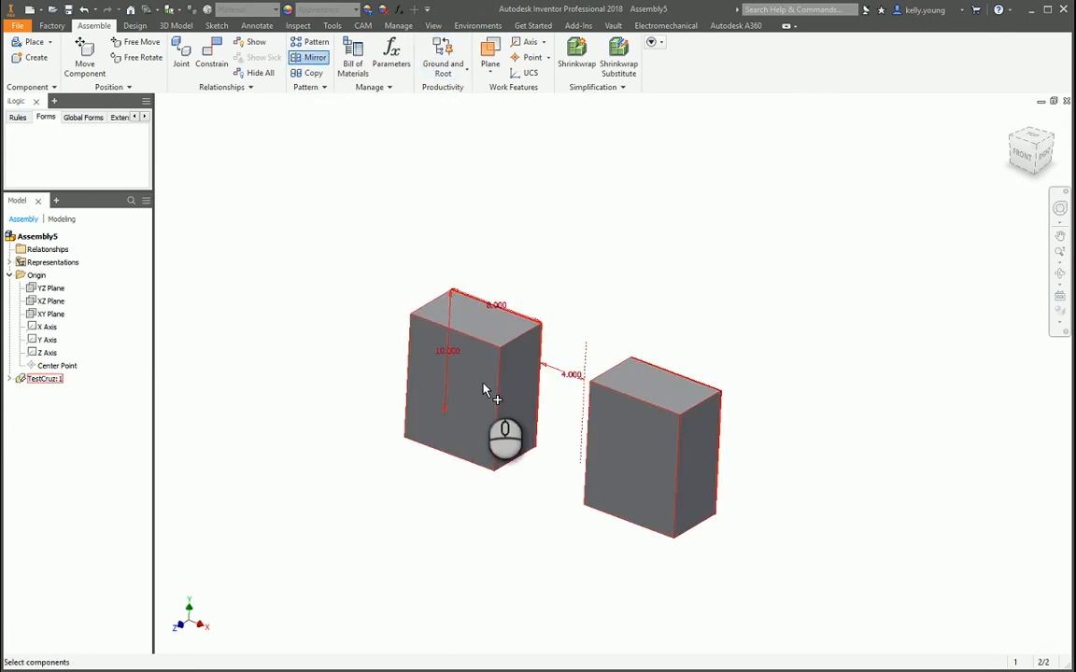
pyautogui.click(488, 381)
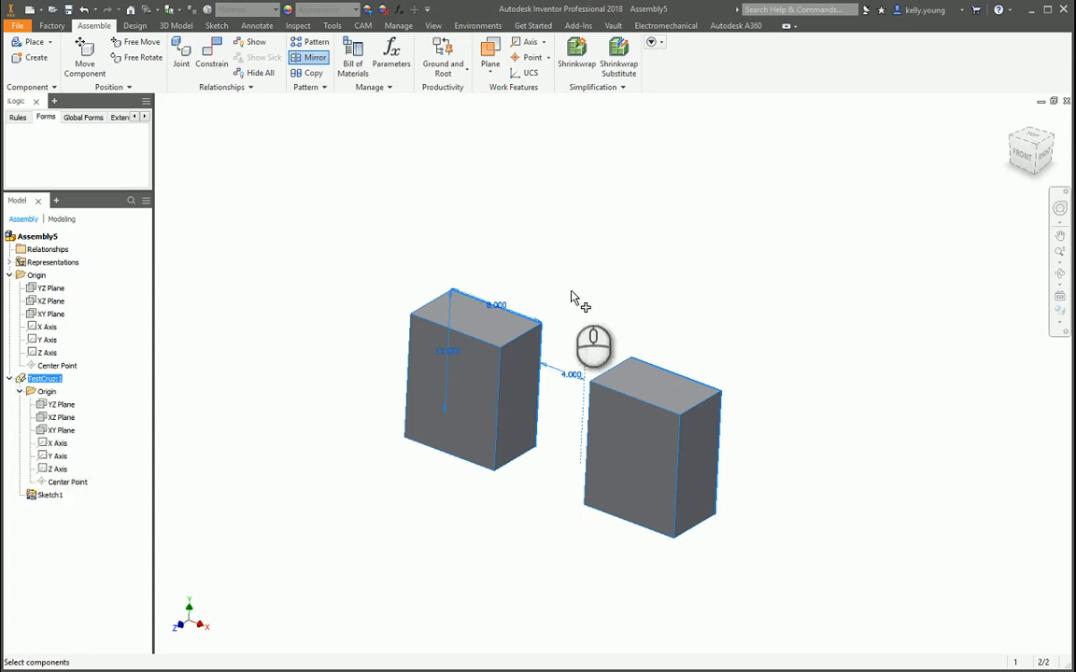
pyautogui.press('Escape')
# Edit the TestCruz part in place and create a work plane offset 8 in above the original block's top face.
pyautogui.doubleClick(512, 374)
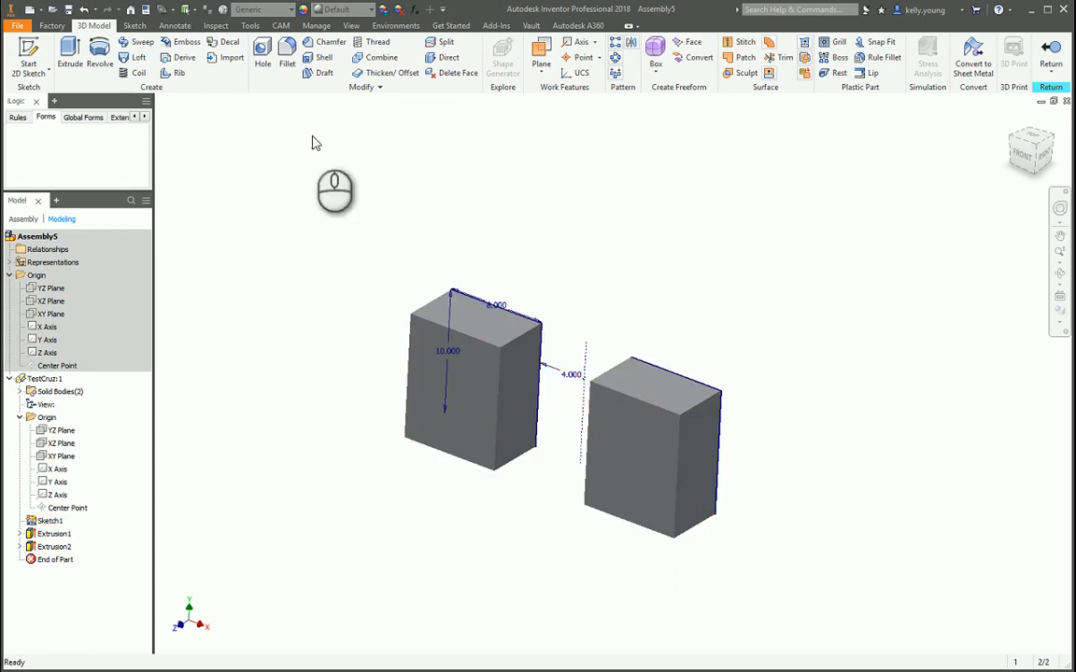
pyautogui.click(541, 56)
pyautogui.moveTo(482, 316); pyautogui.dragTo(514, 250)
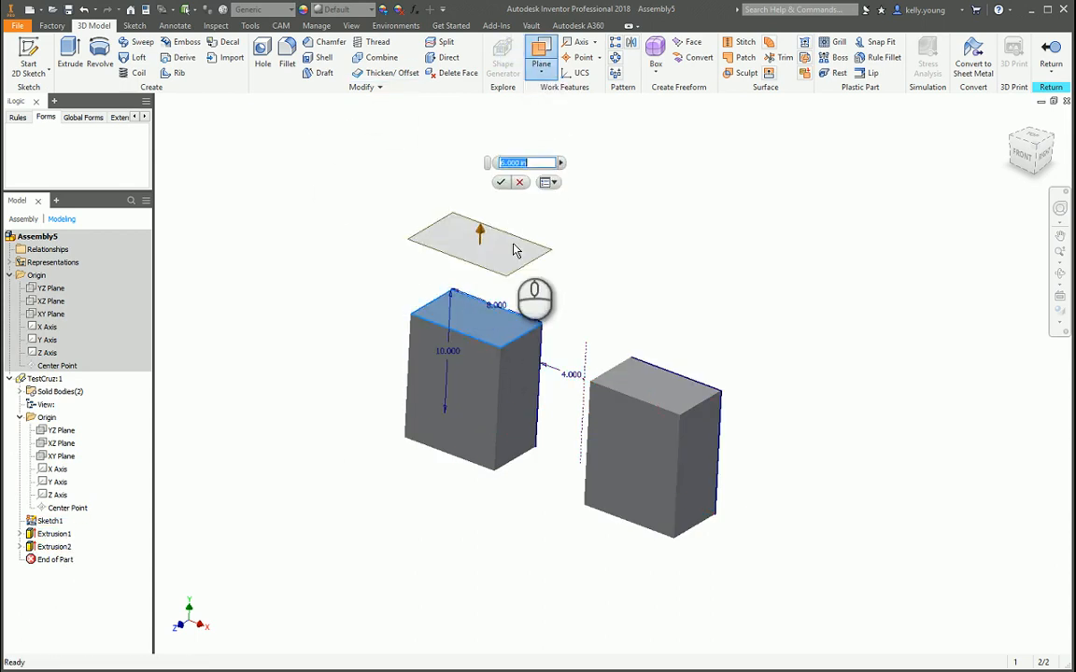
pyautogui.write('8')
pyautogui.press('Return')
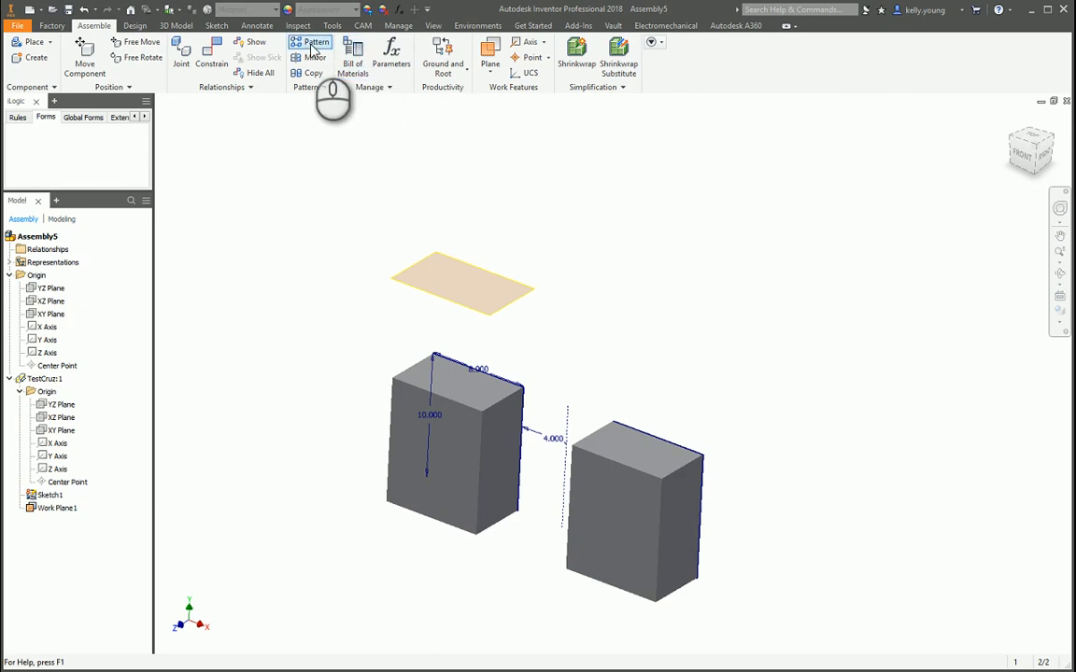
# Set up a component mirror of TestCruz:1 about Work Plane1, with the additional preview options expanded.
pyautogui.click(314, 57)
pyautogui.click(596, 532)
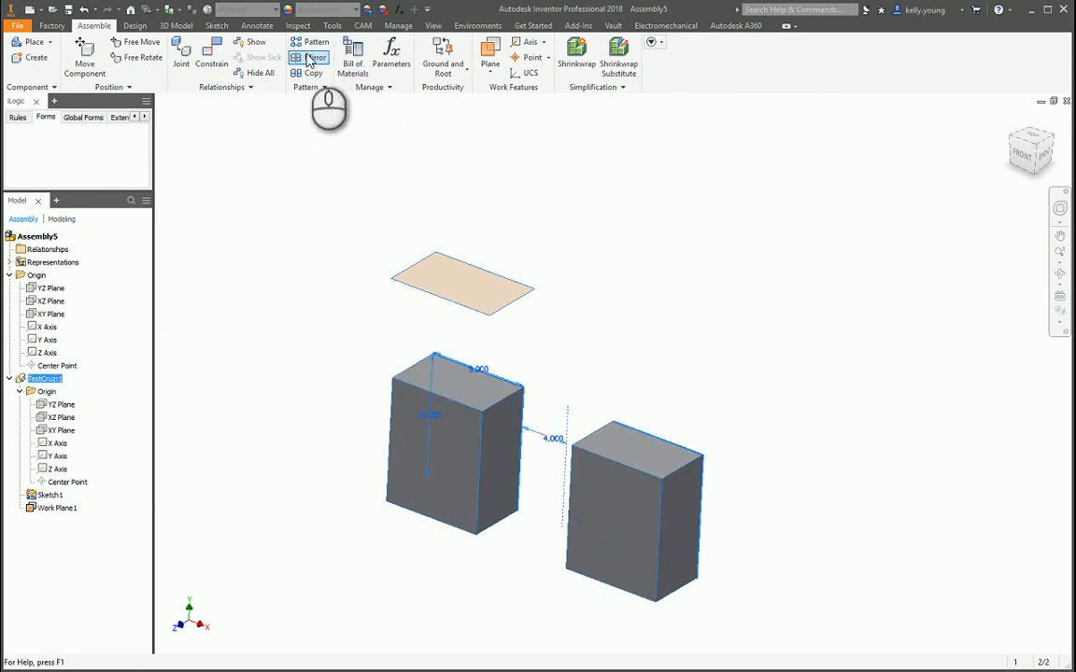
pyautogui.click(314, 57)
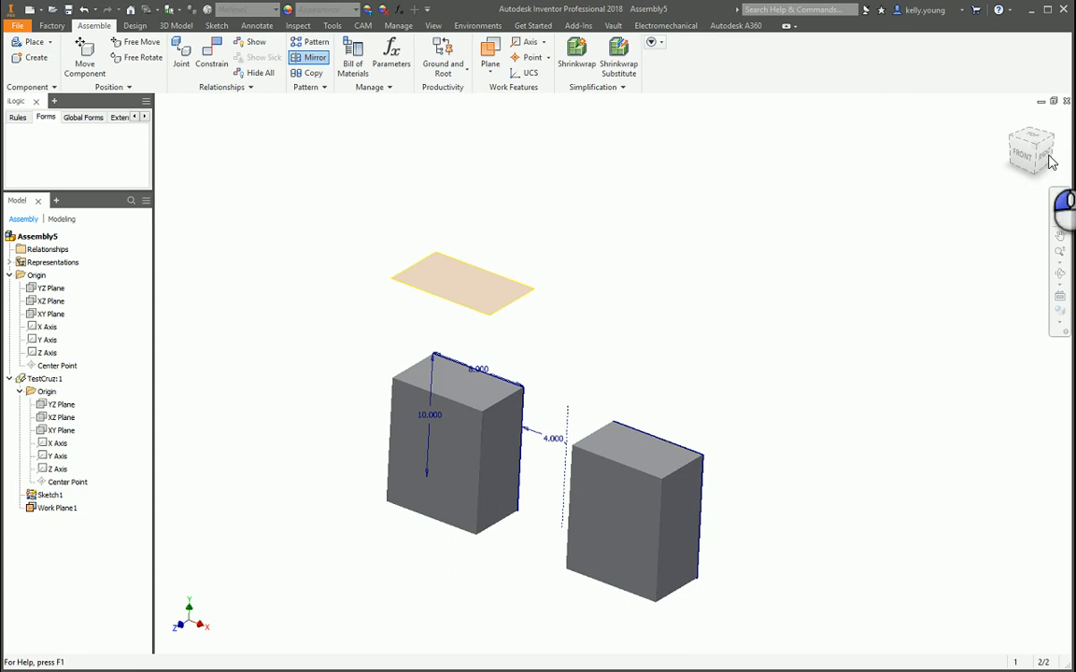
pyautogui.click(702, 143)
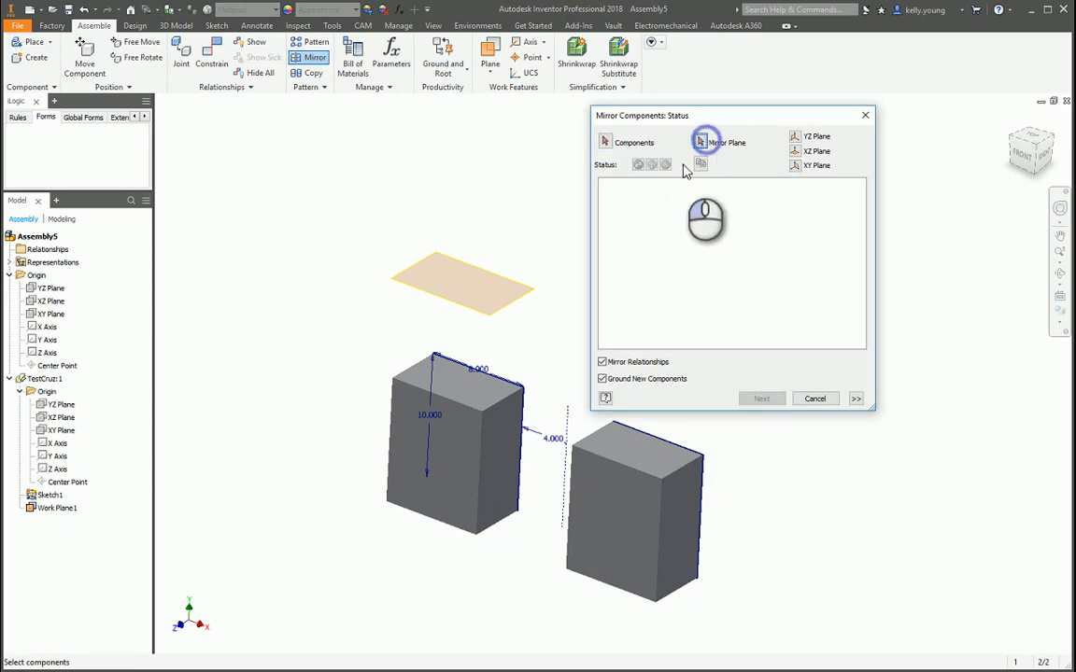
pyautogui.click(472, 315)
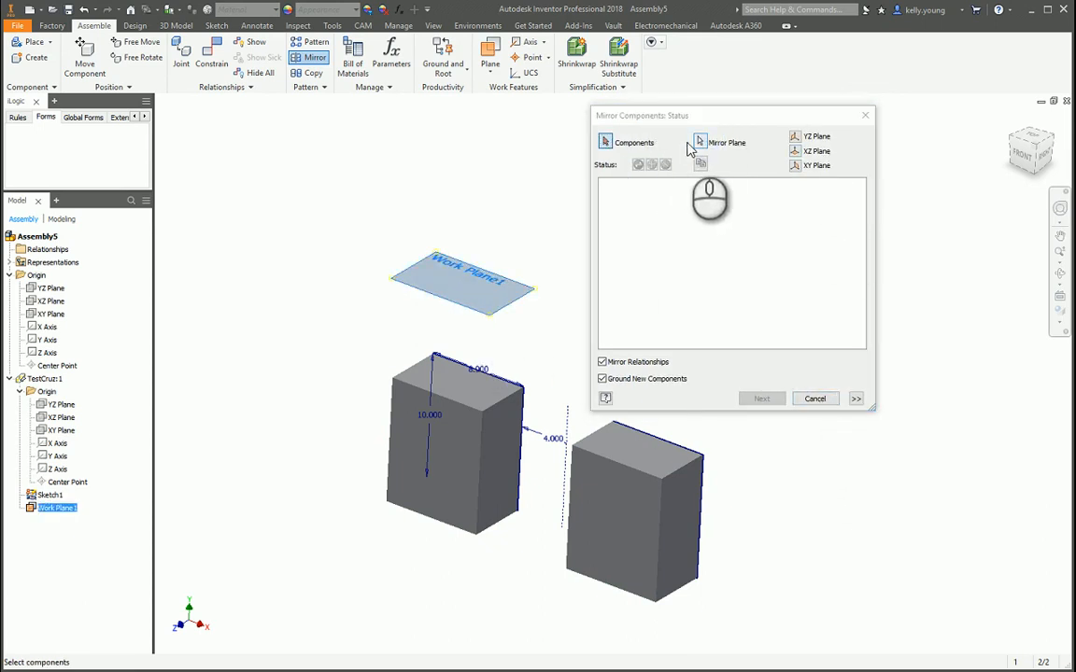
pyautogui.click(682, 235)
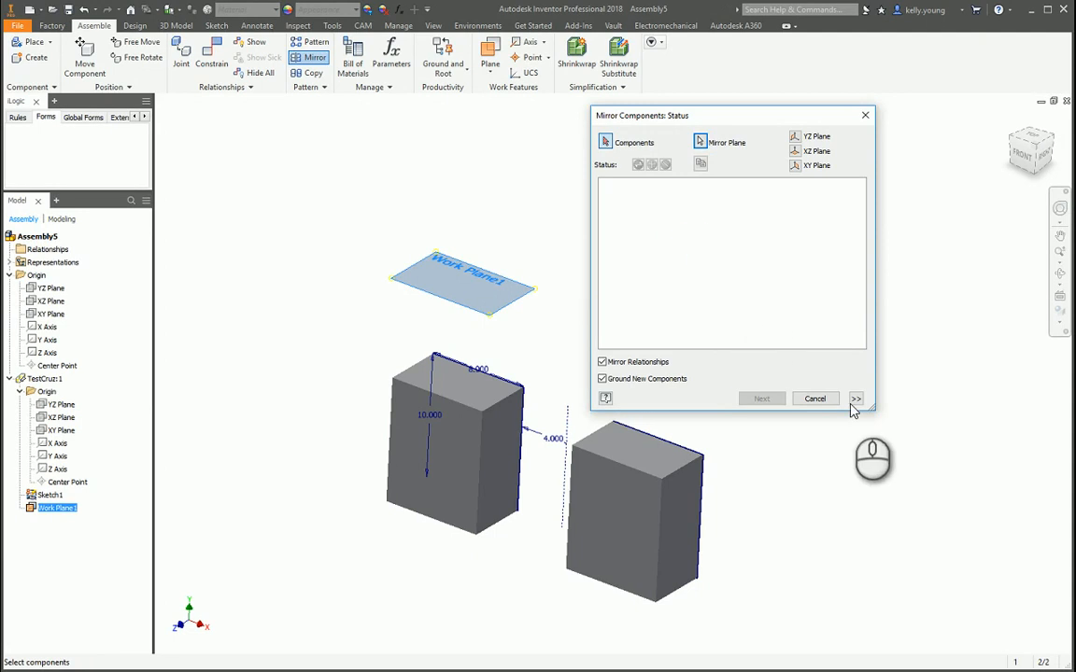
pyautogui.click(856, 399)
pyautogui.click(701, 141)
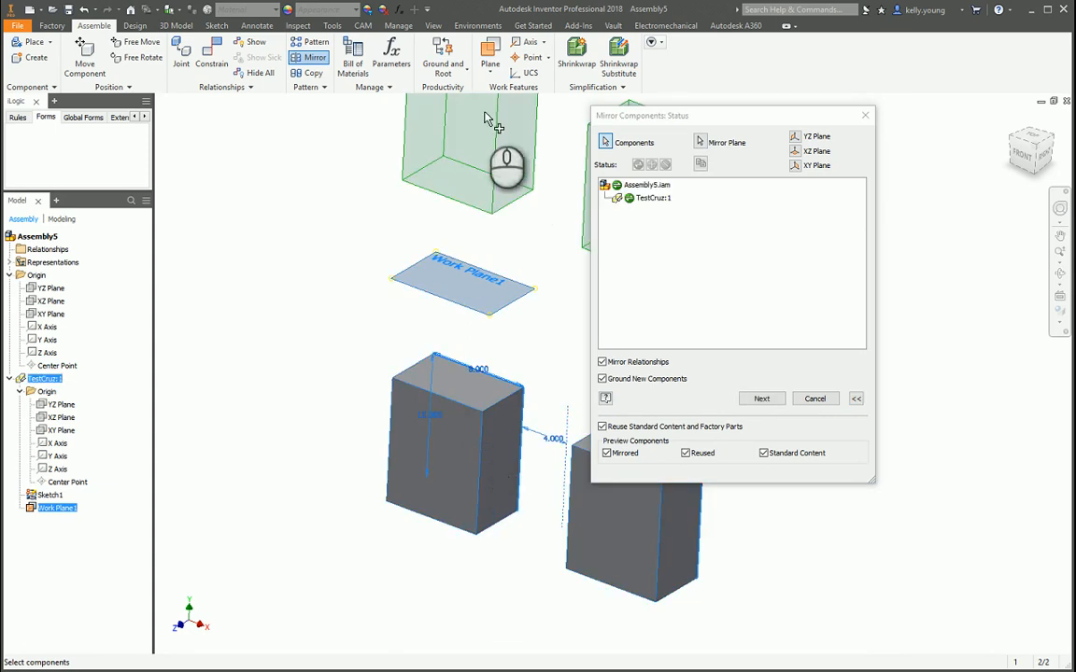
pyautogui.moveTo(490, 180); pyautogui.dragTo(336, 334, button='middle')
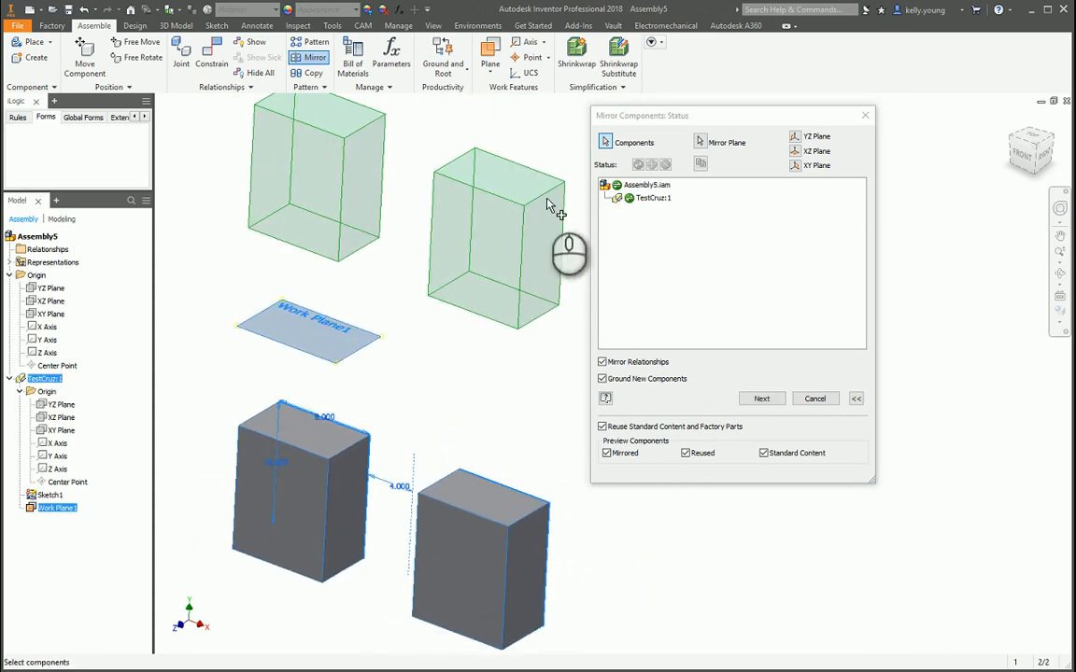
# Compare the mirror status options, set the components to be reused, and insert the mirrored copy in the assembly.
pyautogui.click(617, 186)
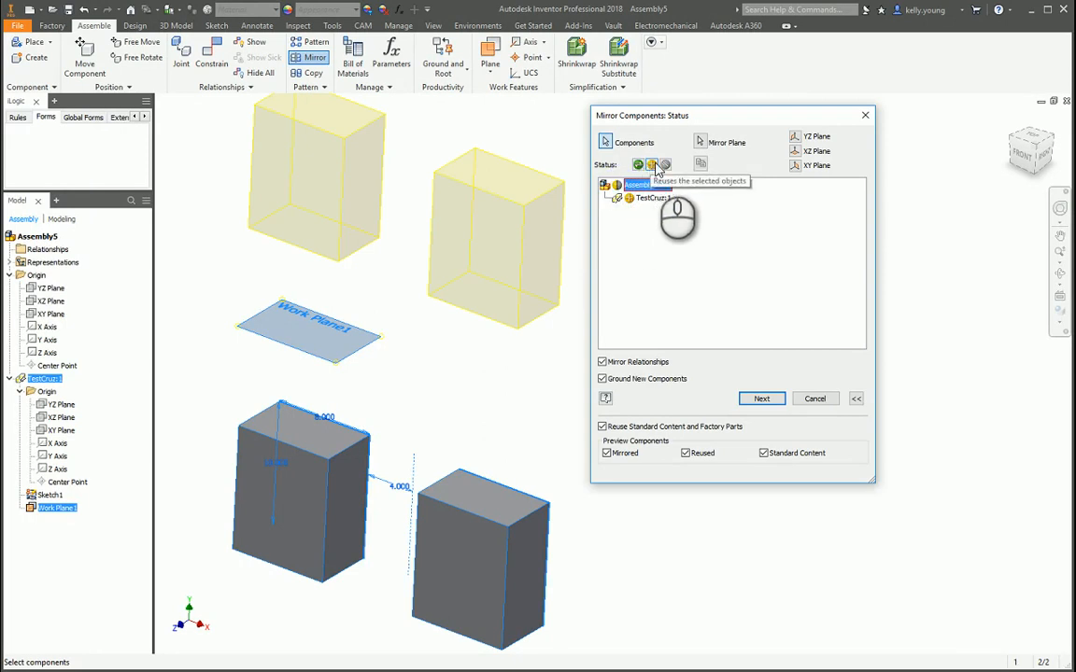
pyautogui.click(666, 165)
pyautogui.click(639, 166)
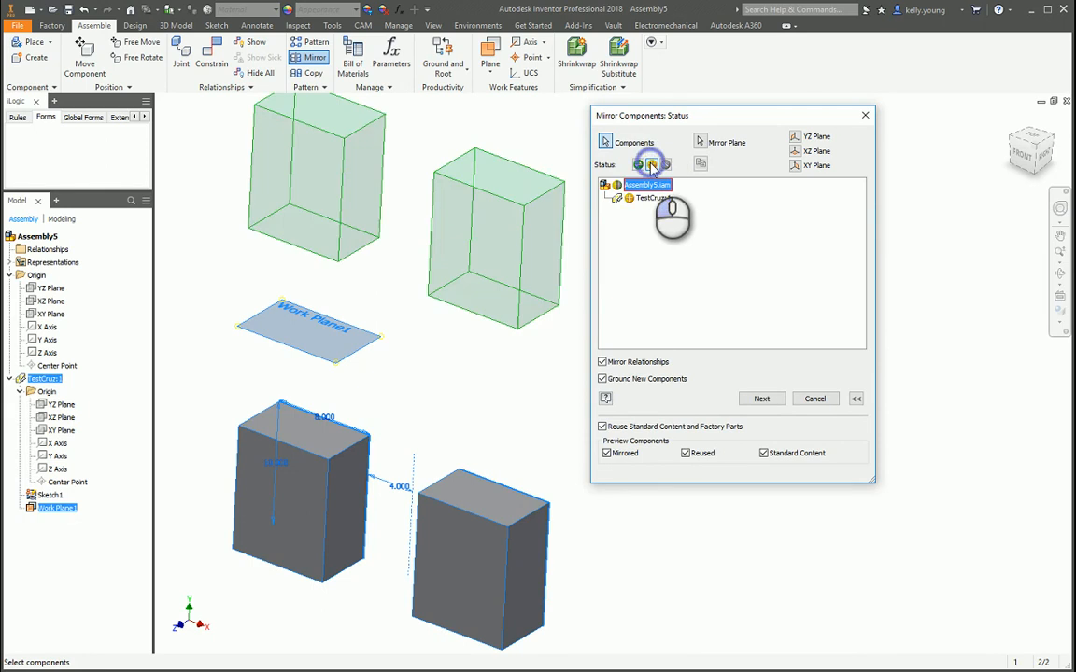
pyautogui.click(640, 165)
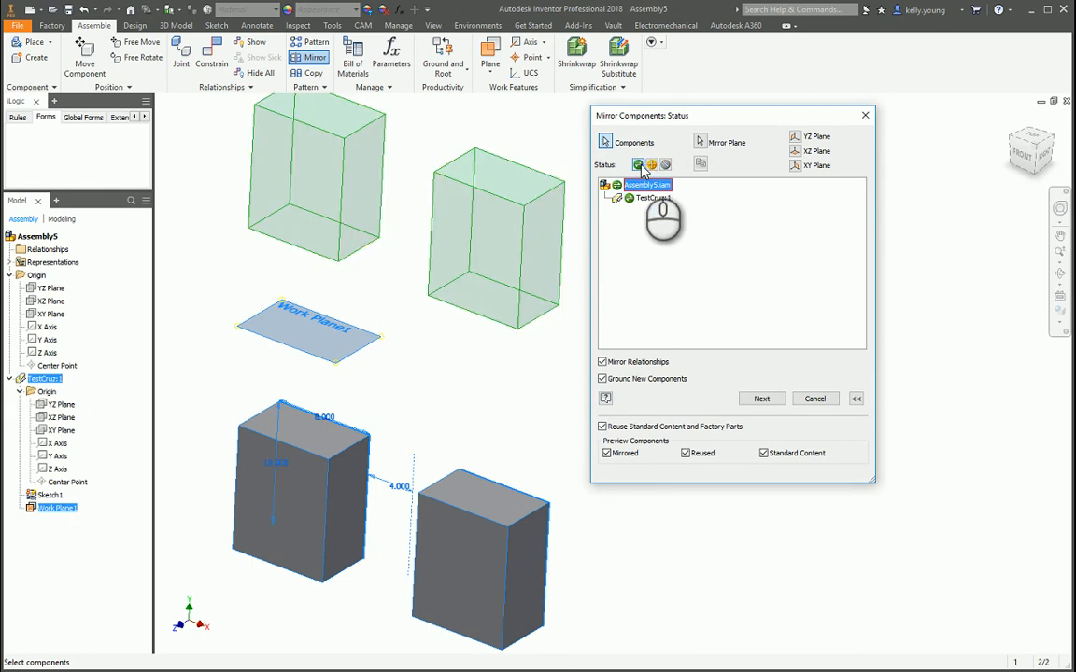
pyautogui.click(652, 165)
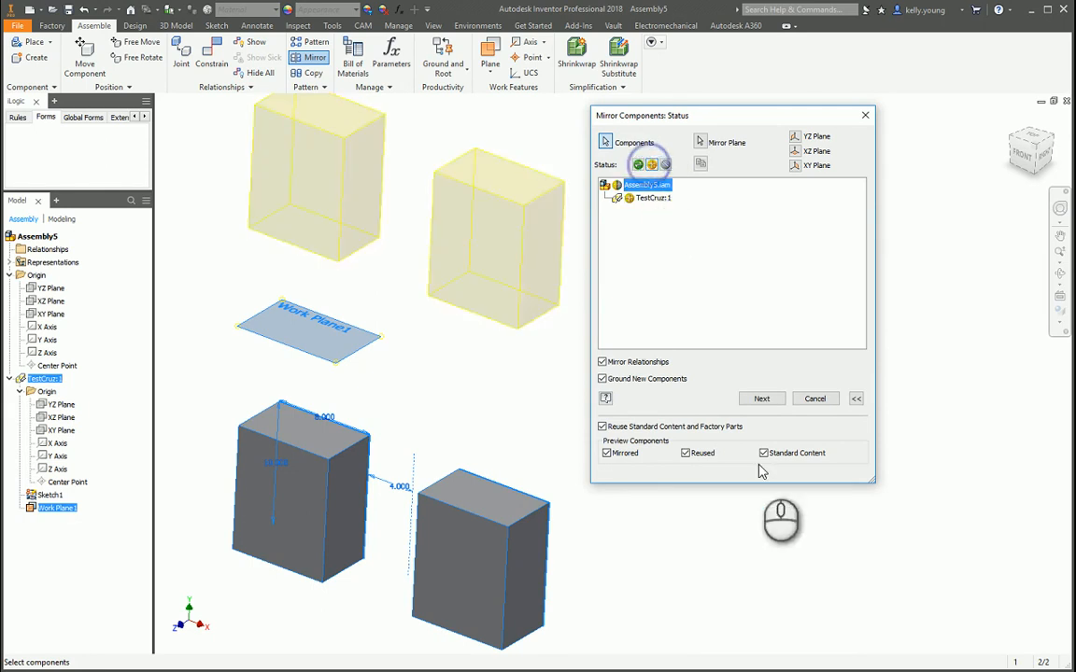
pyautogui.click(761, 397)
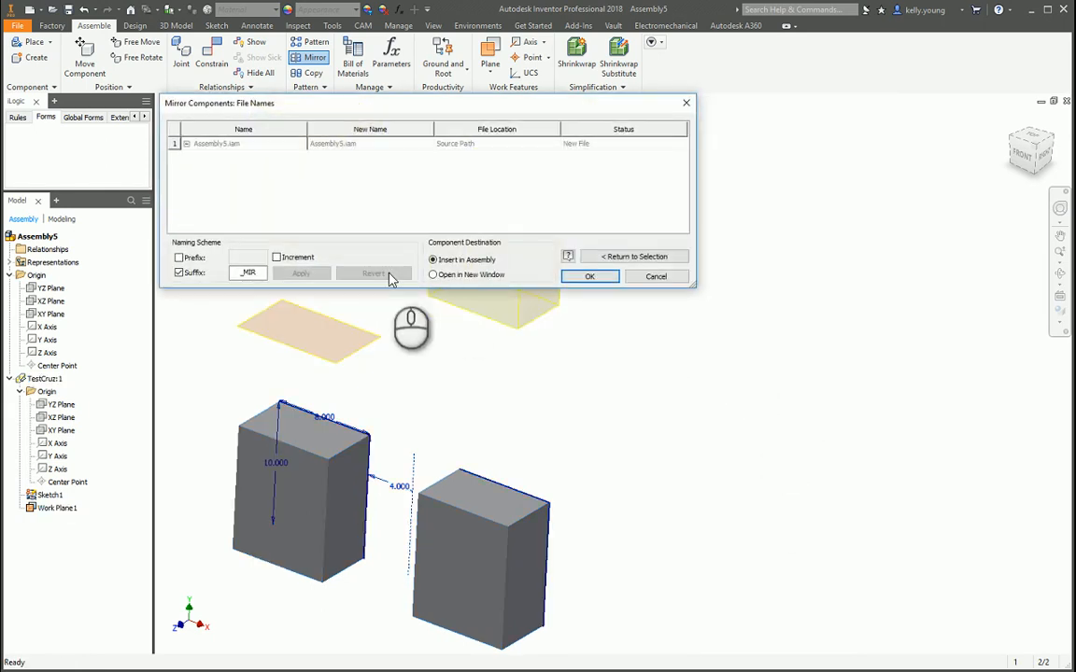
pyautogui.click(587, 277)
pyautogui.moveTo(583, 439)
pyautogui.keyDown('shift'); pyautogui.mouseDown(button='middle')
pyautogui.moveTo(648, 437)
pyautogui.moveTo(601, 433)
pyautogui.mouseUp(button='middle'); pyautogui.keyUp('shift')
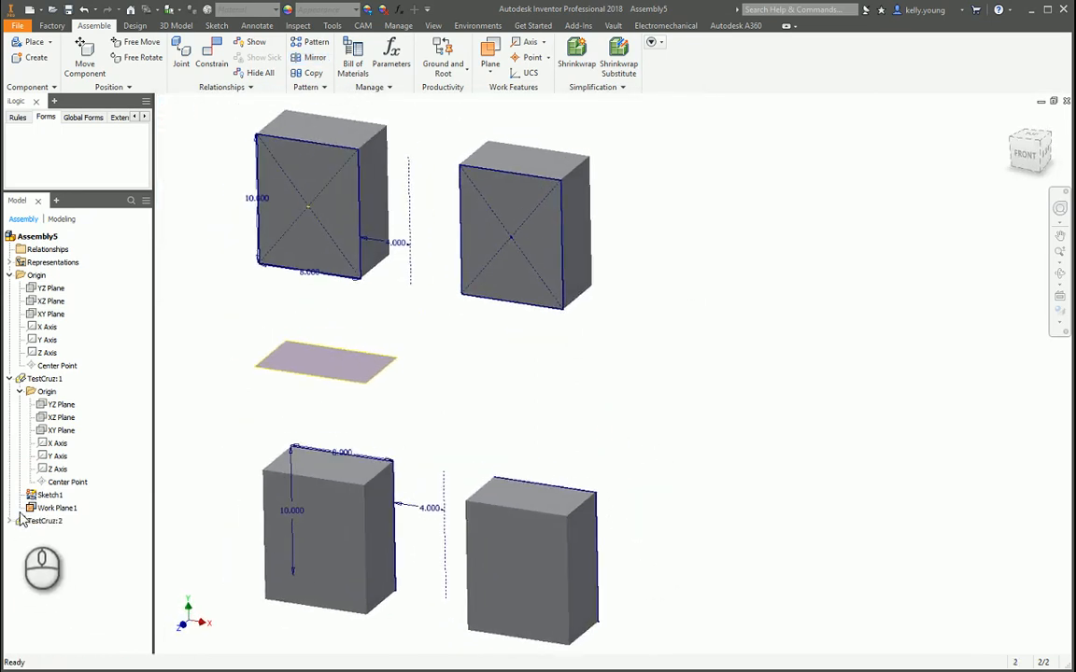
# Open TestCruz:1 for in-place editing and expand its list of solid bodies.
pyautogui.click(9, 379)
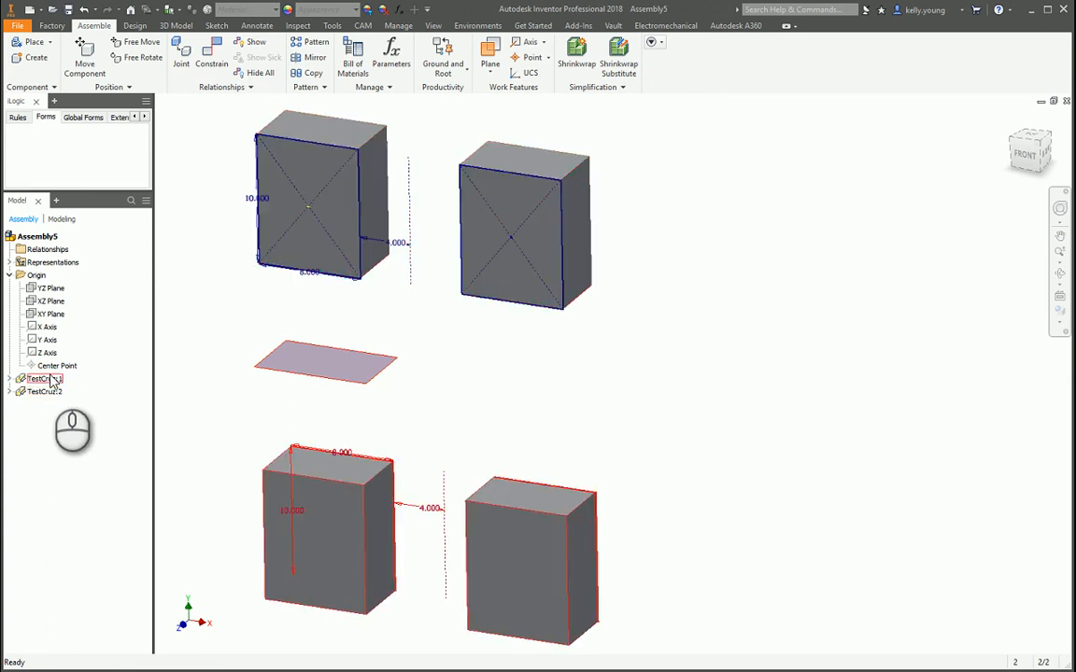
pyautogui.doubleClick(45, 378)
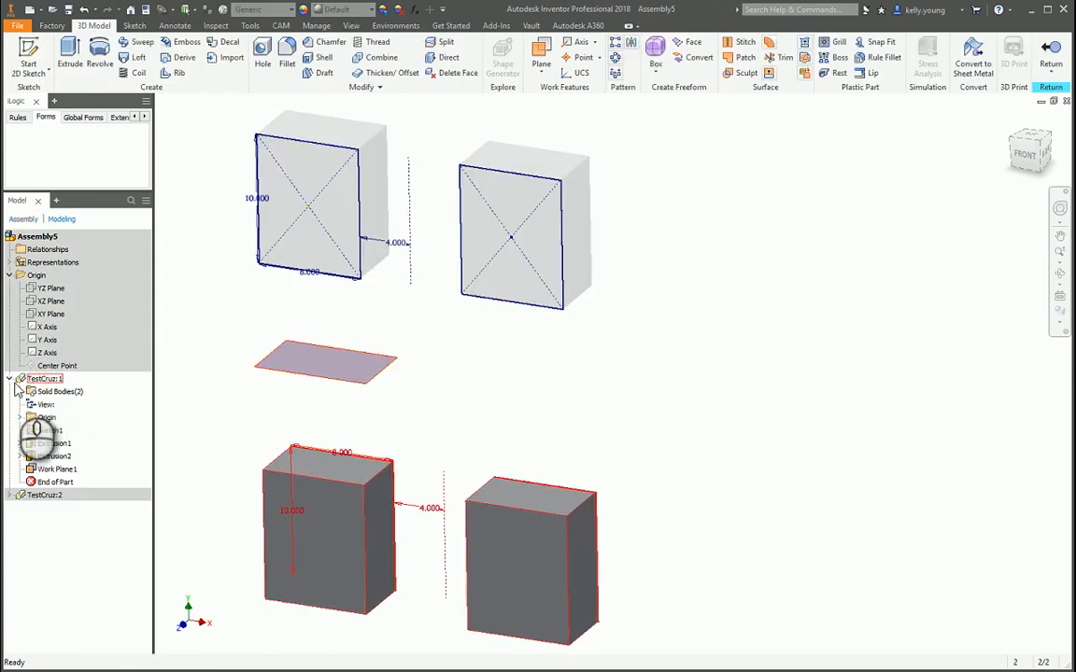
pyautogui.click(19, 391)
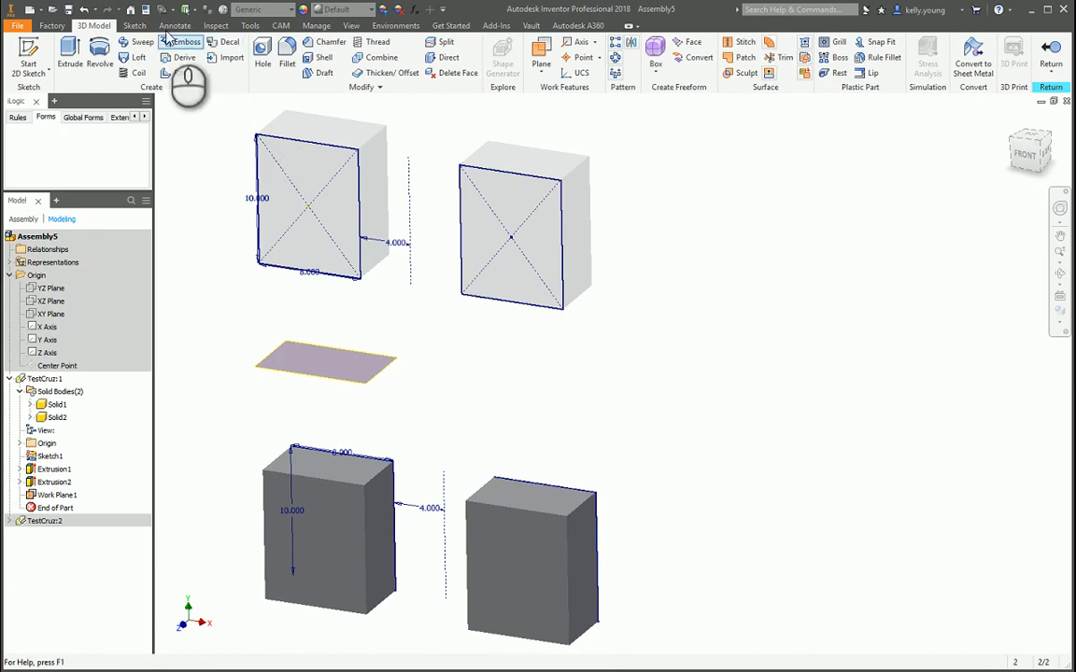
# Start Make Components for the part and save the parent assembly as Assembly5.iam along with its dependent part.
pyautogui.click(317, 25)
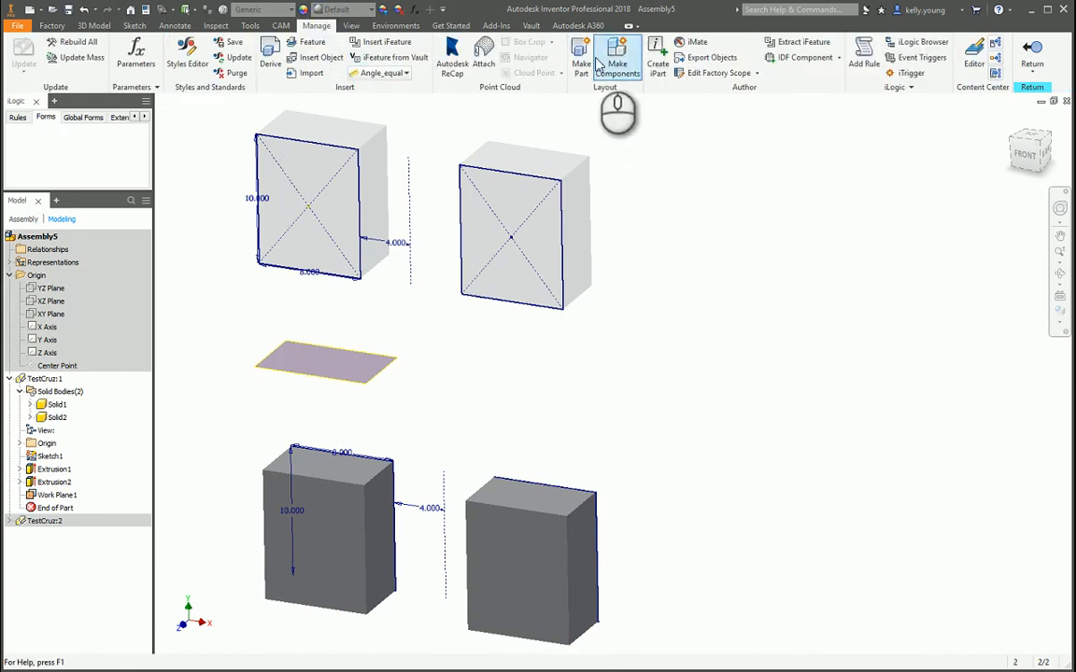
pyautogui.click(618, 60)
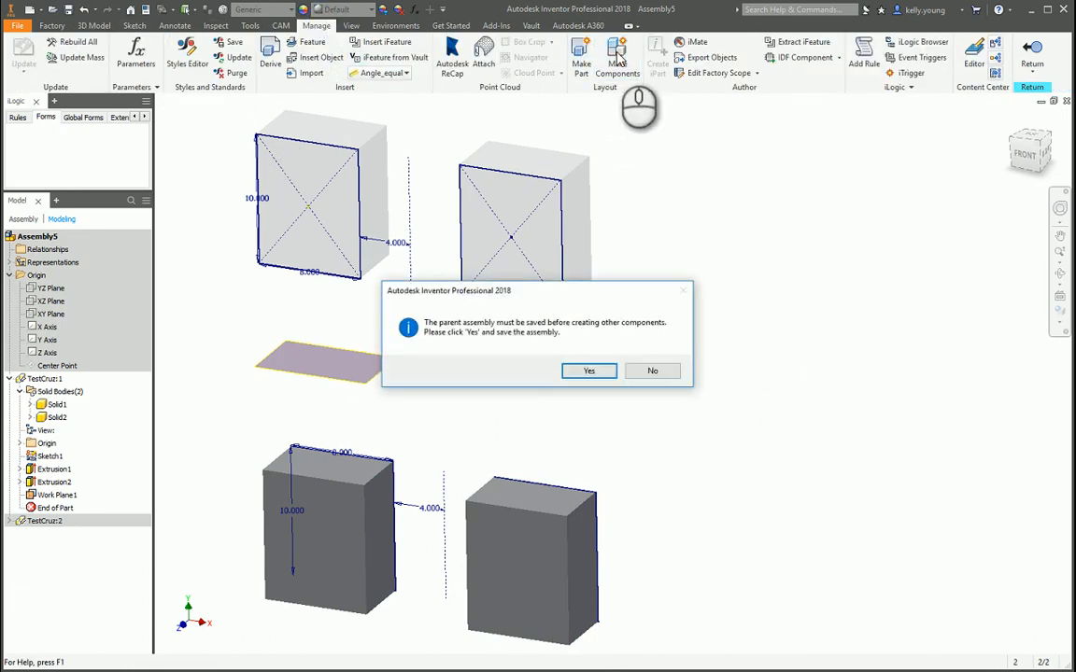
pyautogui.click(571, 373)
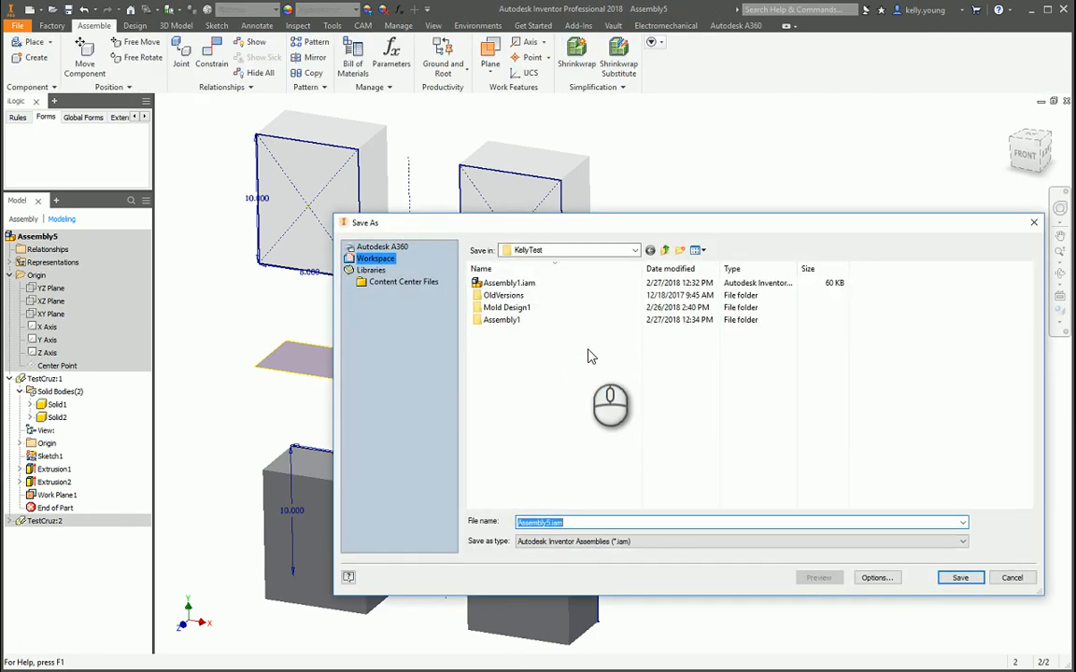
pyautogui.click(959, 577)
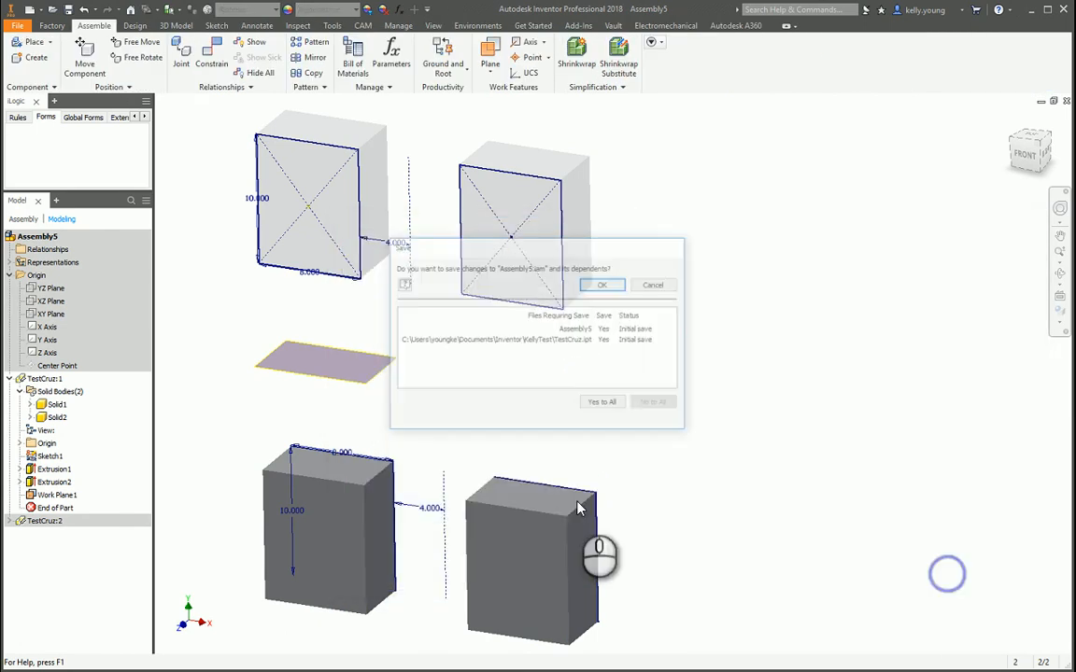
pyautogui.click(605, 287)
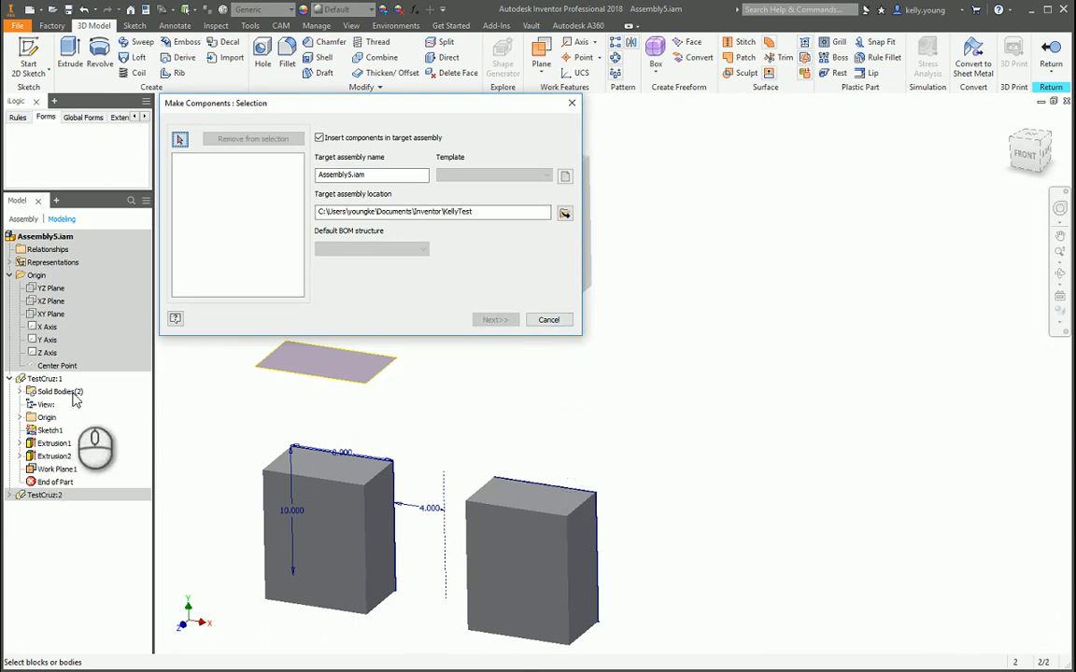
# Make components Solid1.ipt and Solid2.ipt from the two solid bodies, inserted in Assembly5.iam, and return to the assembly.
pyautogui.click(21, 392)
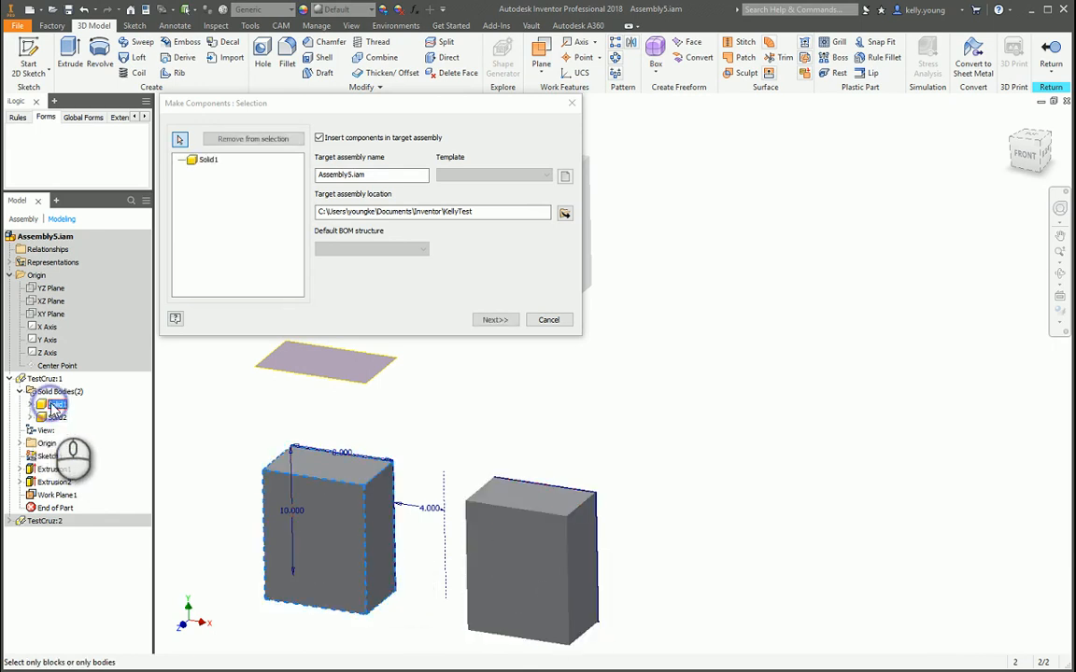
pyautogui.click(55, 419)
pyautogui.click(495, 320)
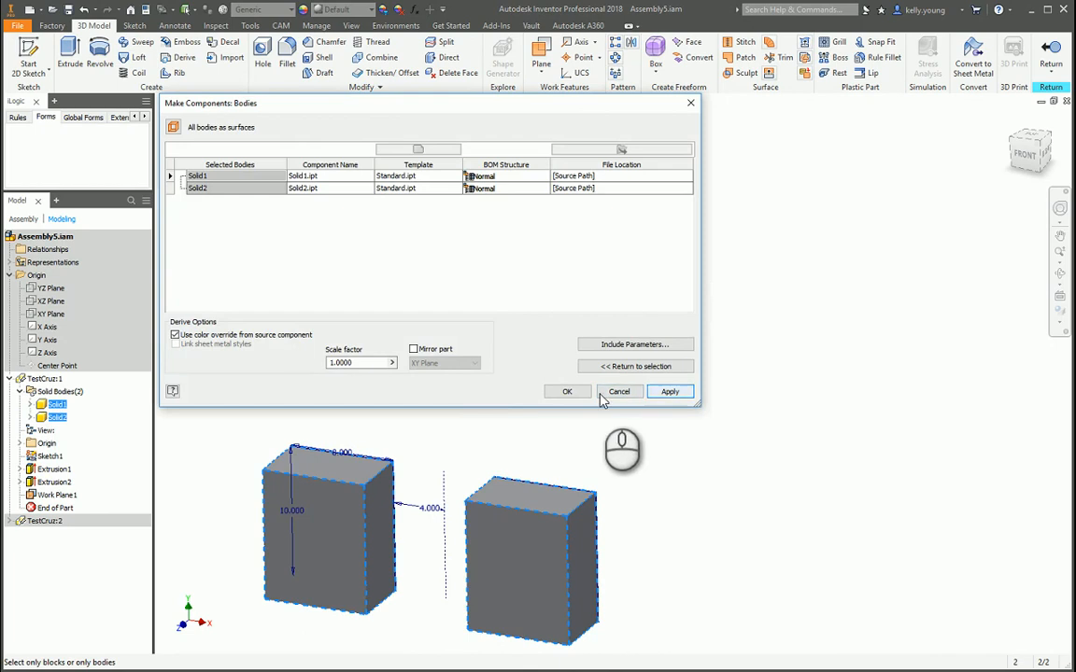
pyautogui.click(570, 393)
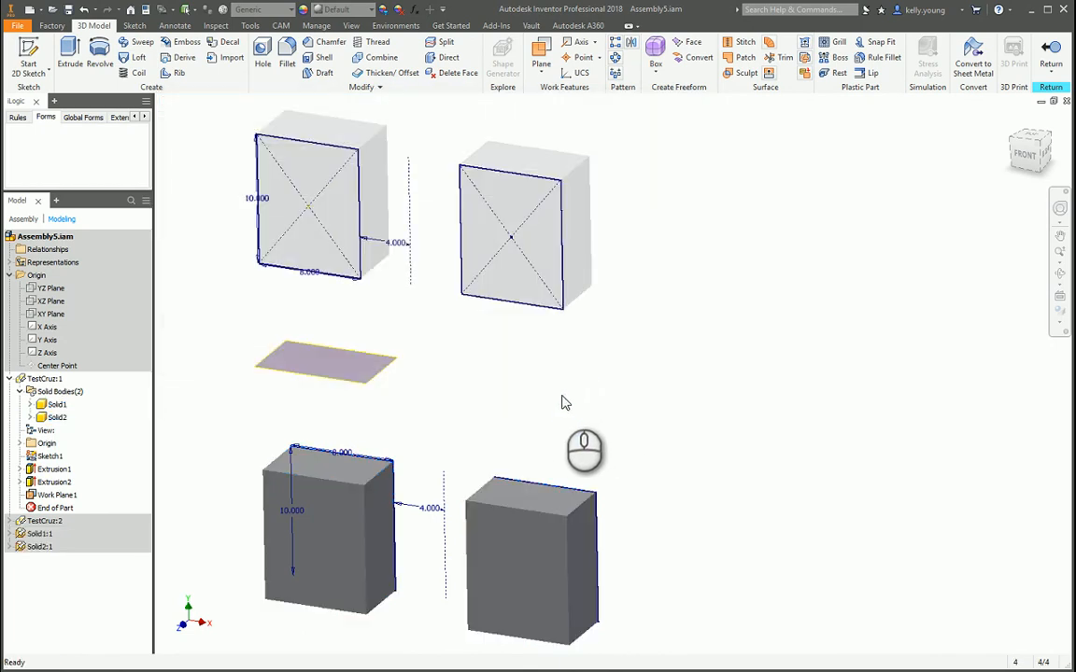
pyautogui.click(1033, 67)
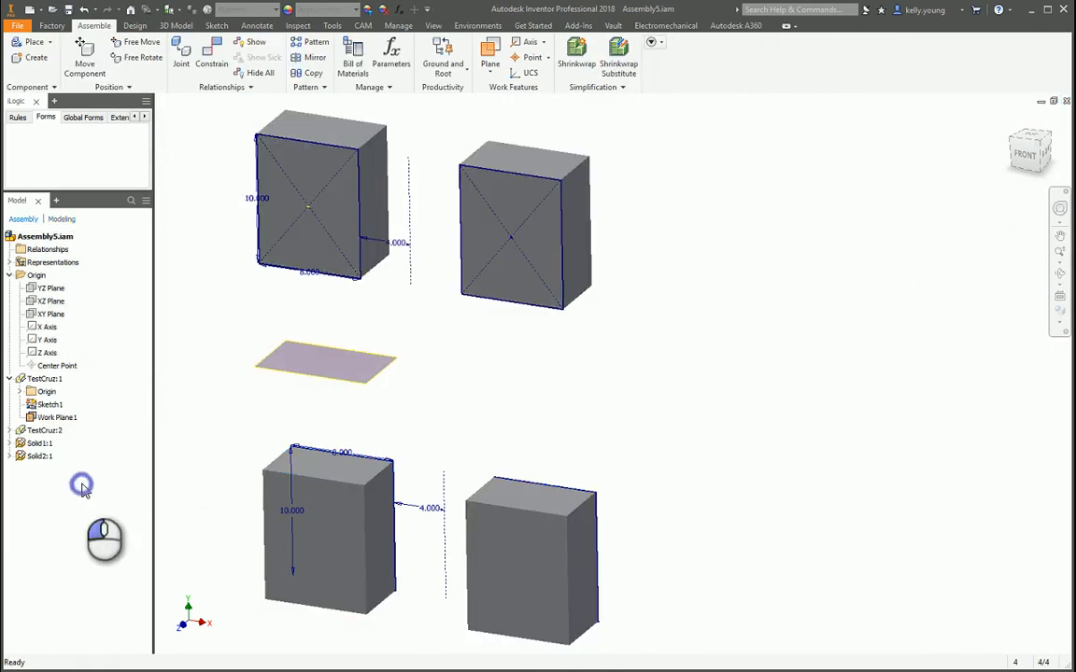
# Hide the TestCruz:1 component in the assembly.
pyautogui.click(44, 431)
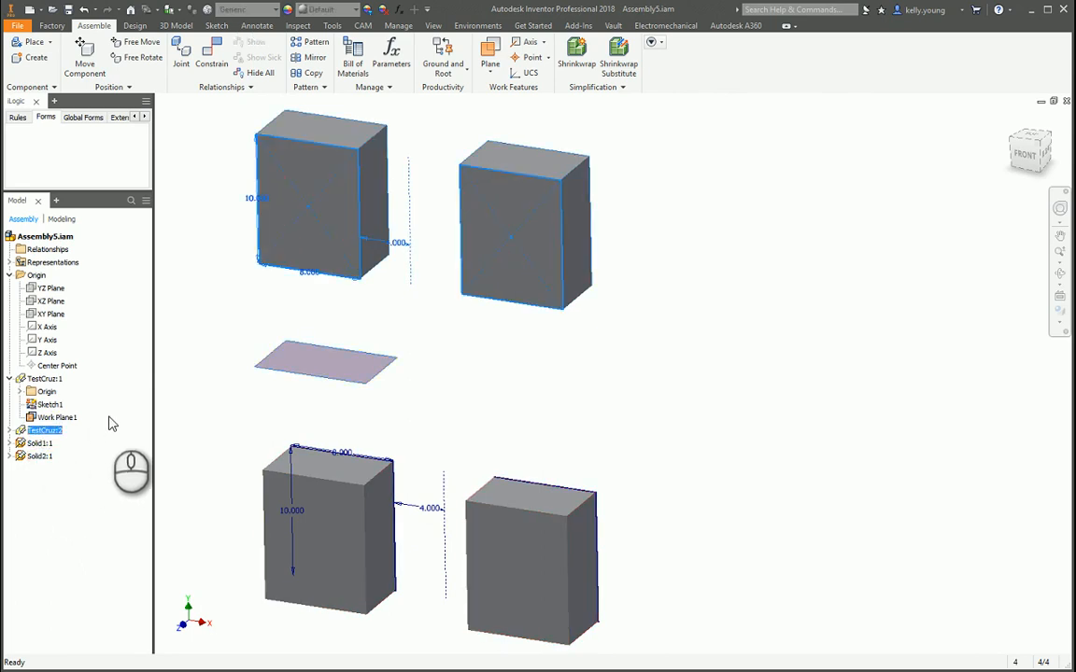
pyautogui.keyDown('ctrl'); pyautogui.click(52, 380); pyautogui.keyUp('ctrl')
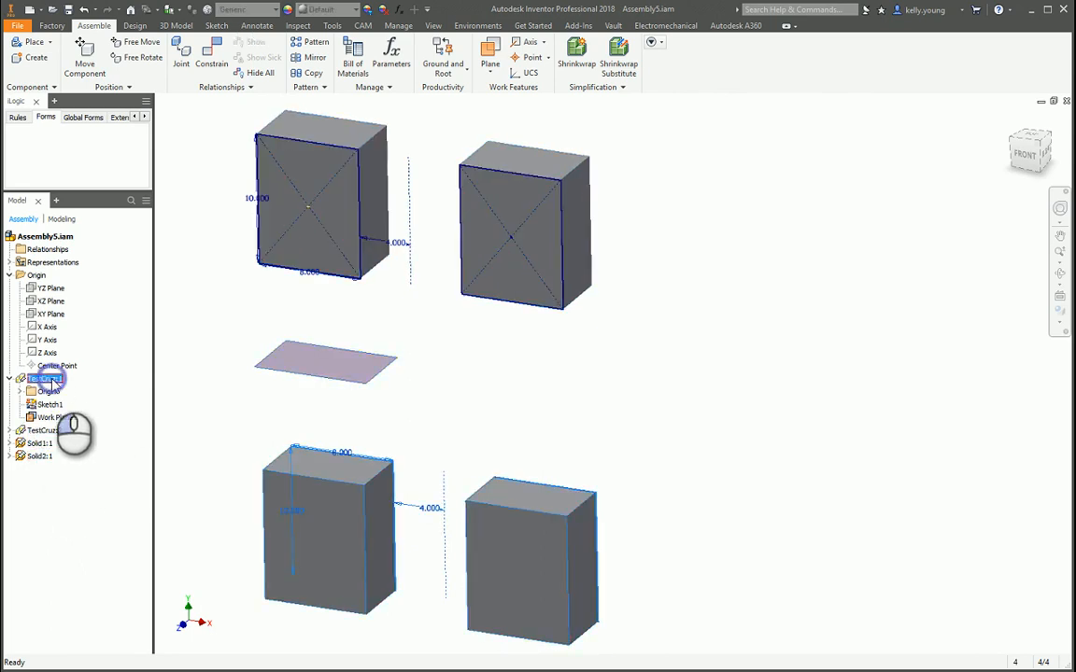
pyautogui.rightClick(51, 380)
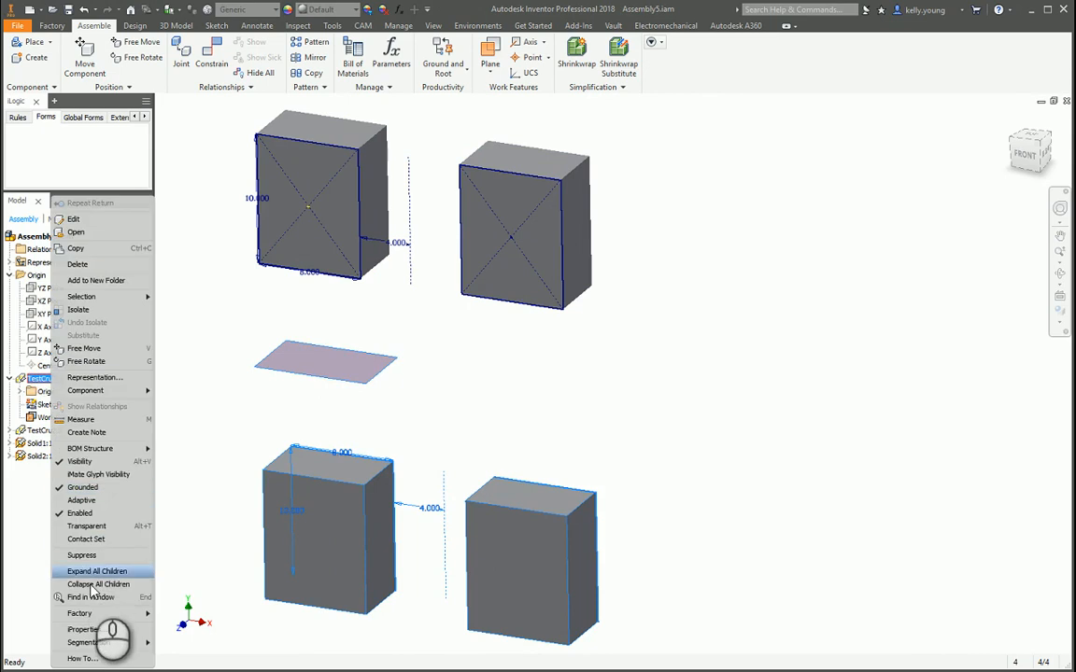
pyautogui.click(85, 466)
# Unground the Solid1:1 and Solid2:1 components together and clear the selection.
pyautogui.keyDown('ctrl'); pyautogui.click(36, 455); pyautogui.keyUp('ctrl')
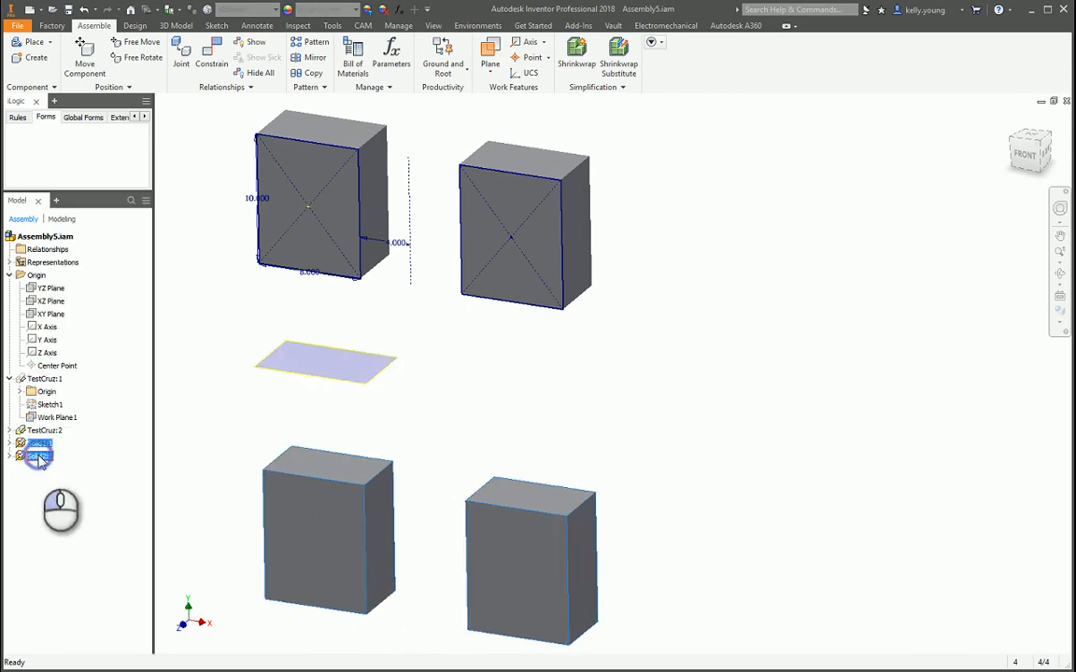
pyautogui.rightClick(38, 456)
pyautogui.click(71, 527)
pyautogui.click(209, 466)
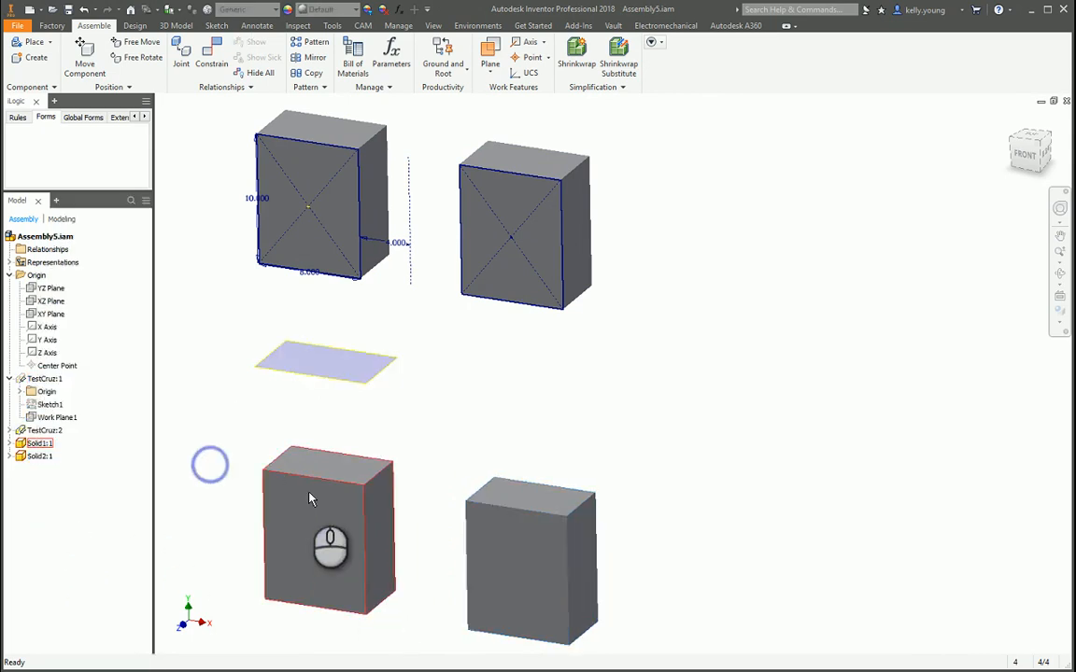
# Move Solid1:1 slightly up and Solid2:1 further away from it in the assembly view, and select TestCruz:2.
pyautogui.moveTo(304, 492); pyautogui.dragTo(276, 456)
pyautogui.moveTo(561, 588); pyautogui.dragTo(698, 560)
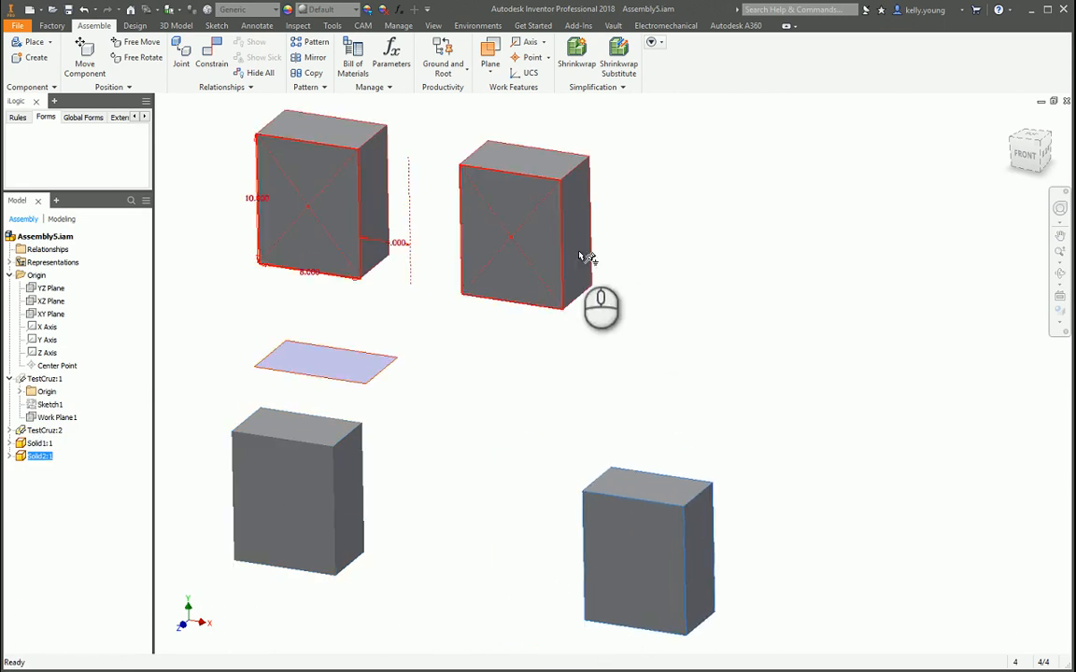
pyautogui.click(591, 229)
# Unground TestCruz:2, move it slightly up and to the right, and clear the selection.
pyautogui.rightClick(25, 431)
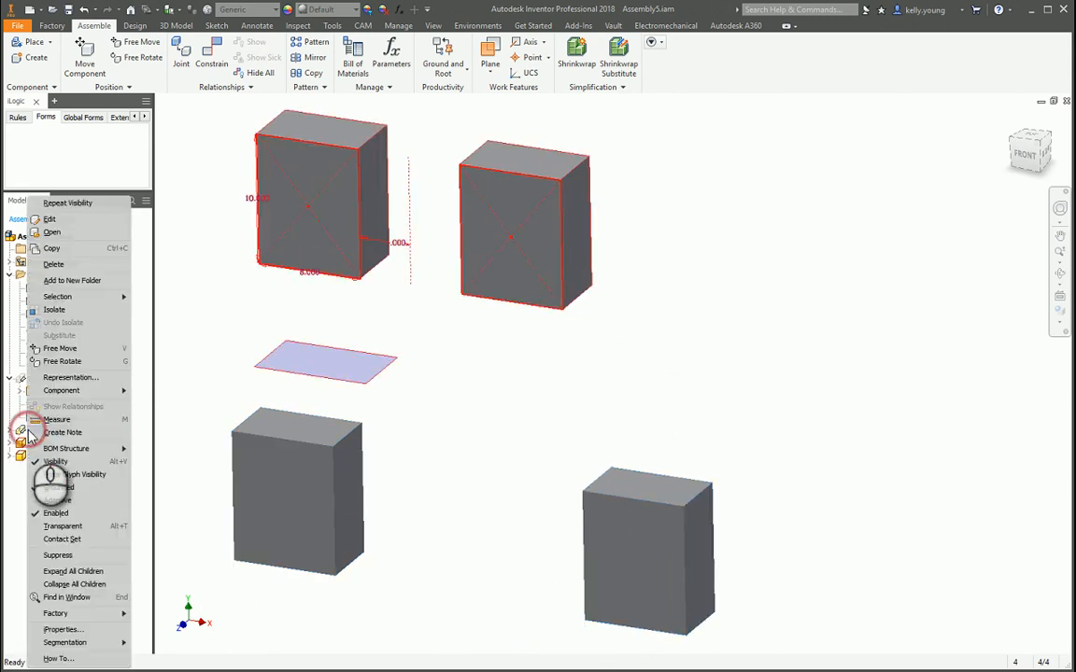
pyautogui.click(58, 488)
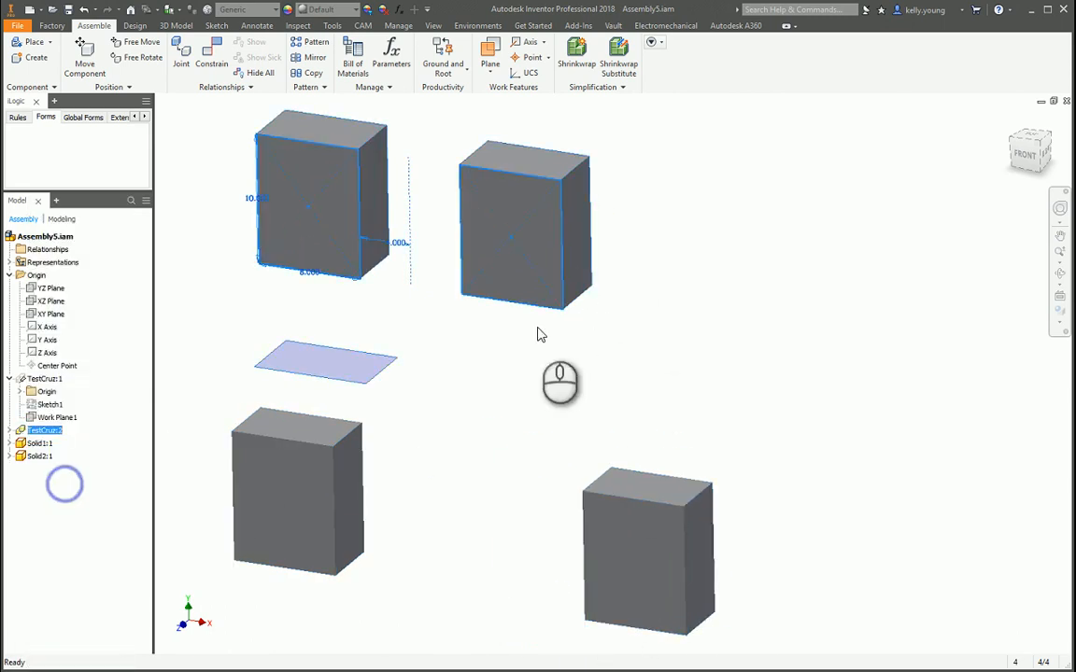
pyautogui.moveTo(532, 280); pyautogui.dragTo(594, 191)
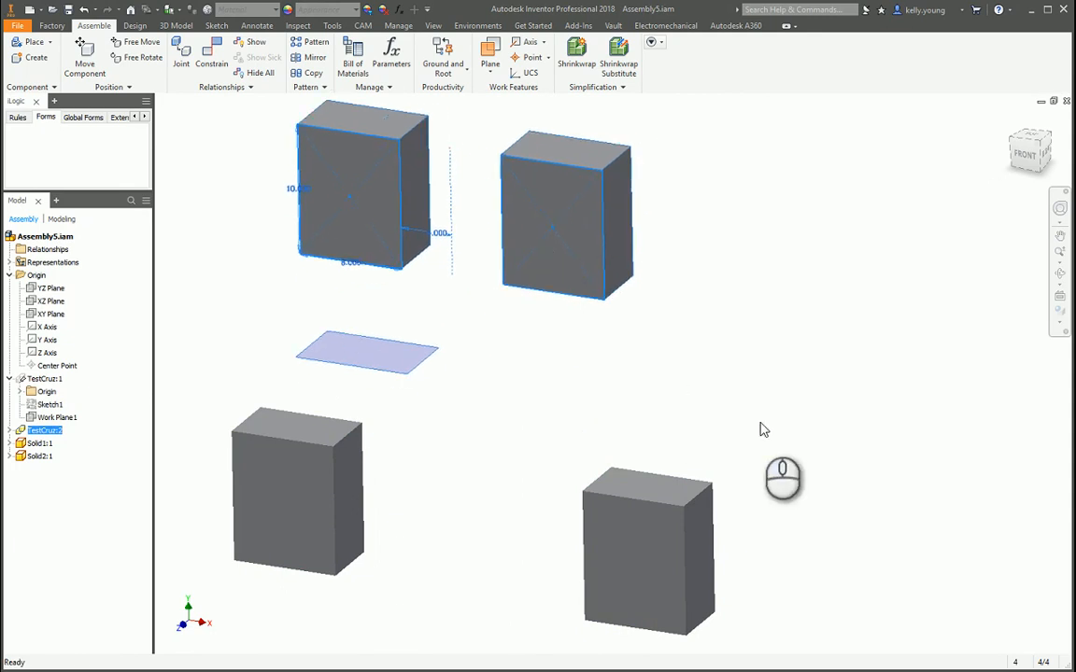
pyautogui.click(761, 425)
# Move Solid2:1 nearer to Solid1:1, and shift Solid1:1 and TestCruz:2 slightly, each independently of the others.
pyautogui.moveTo(705, 528); pyautogui.dragTo(567, 470)
pyautogui.moveTo(276, 511); pyautogui.dragTo(264, 484)
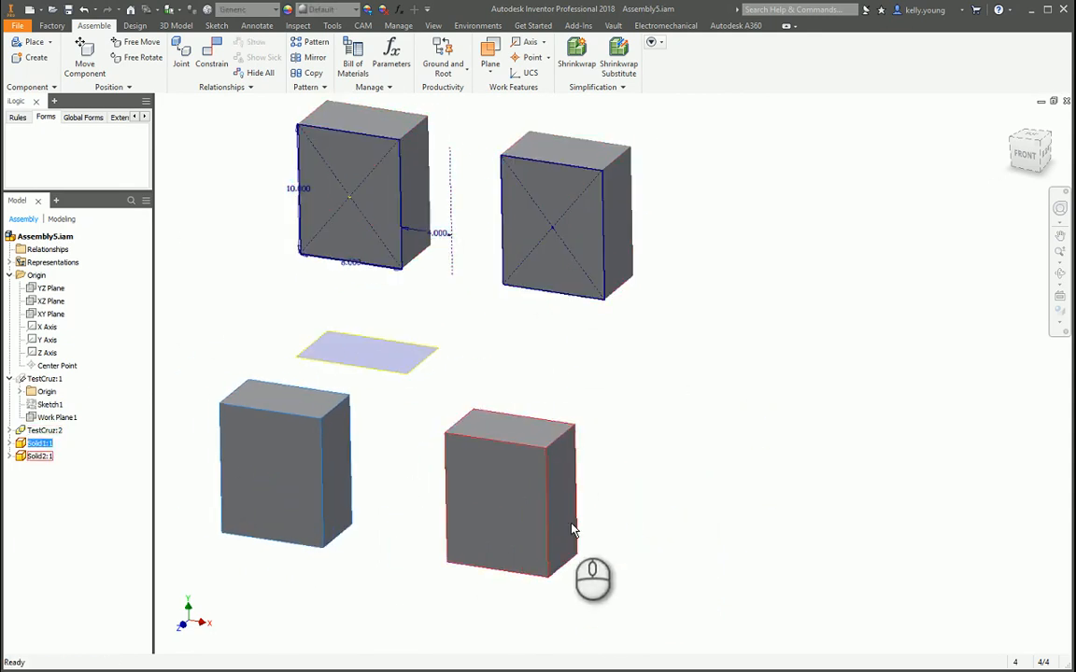
pyautogui.moveTo(391, 177); pyautogui.dragTo(387, 191)
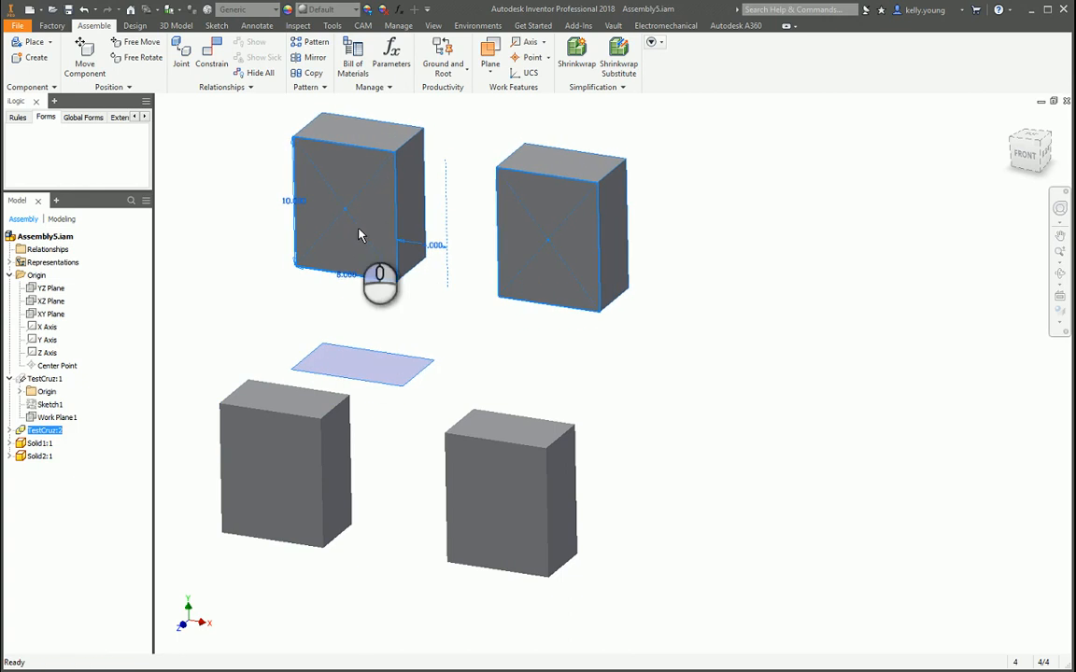
# Make the hidden TestCruz:1 component visible again.
pyautogui.click(51, 378)
pyautogui.rightClick(52, 378)
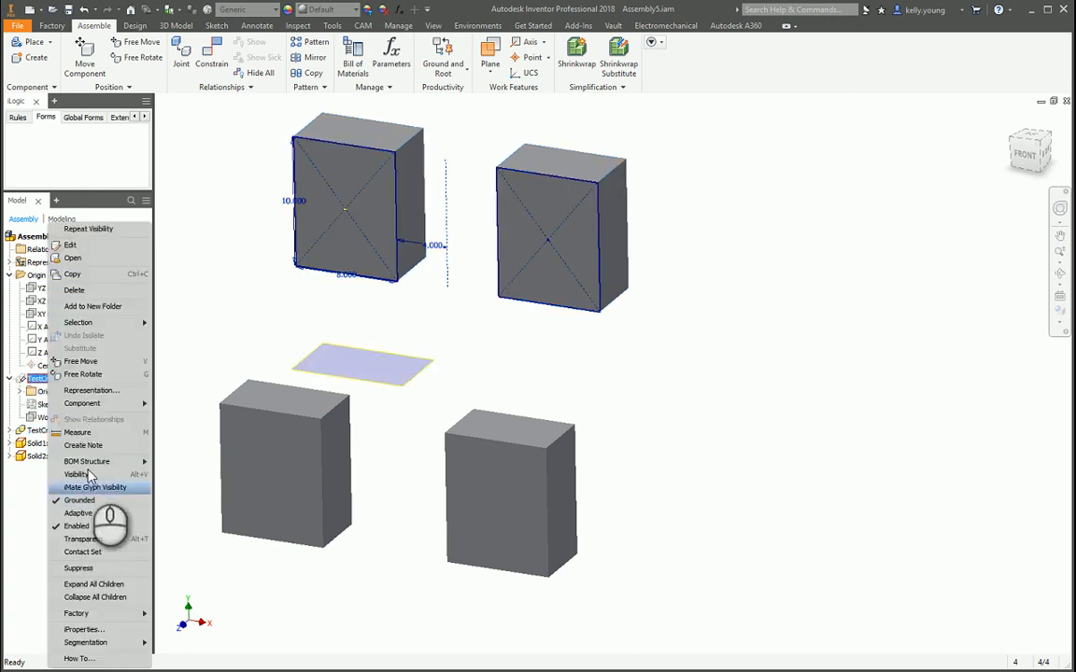
pyautogui.click(87, 474)
pyautogui.click(36, 378)
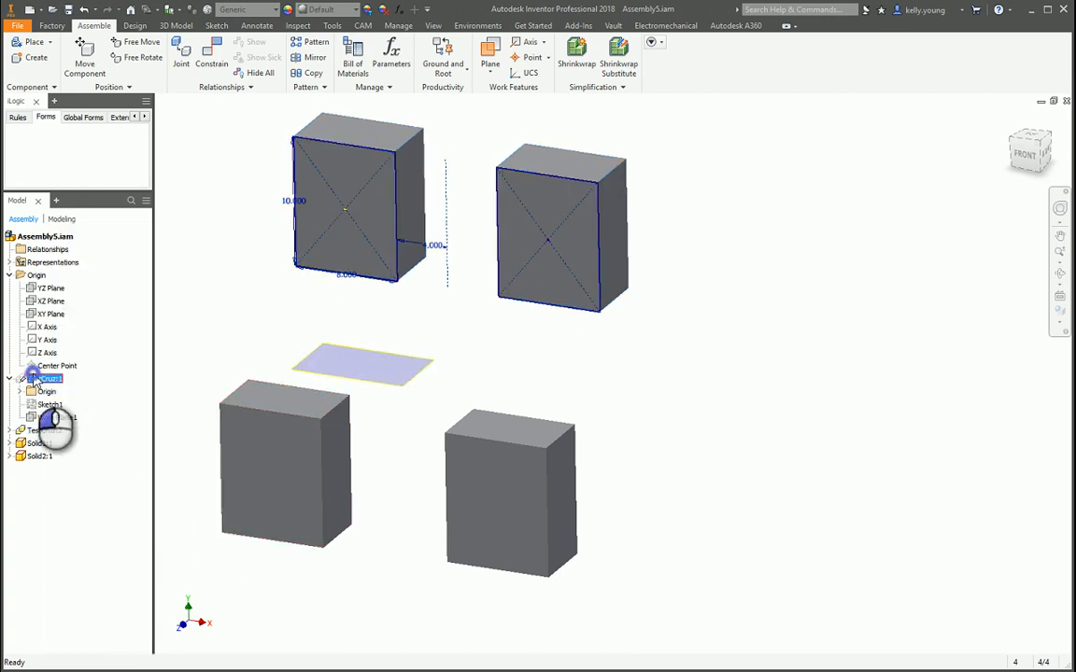
pyautogui.rightClick(36, 378)
pyautogui.click(84, 475)
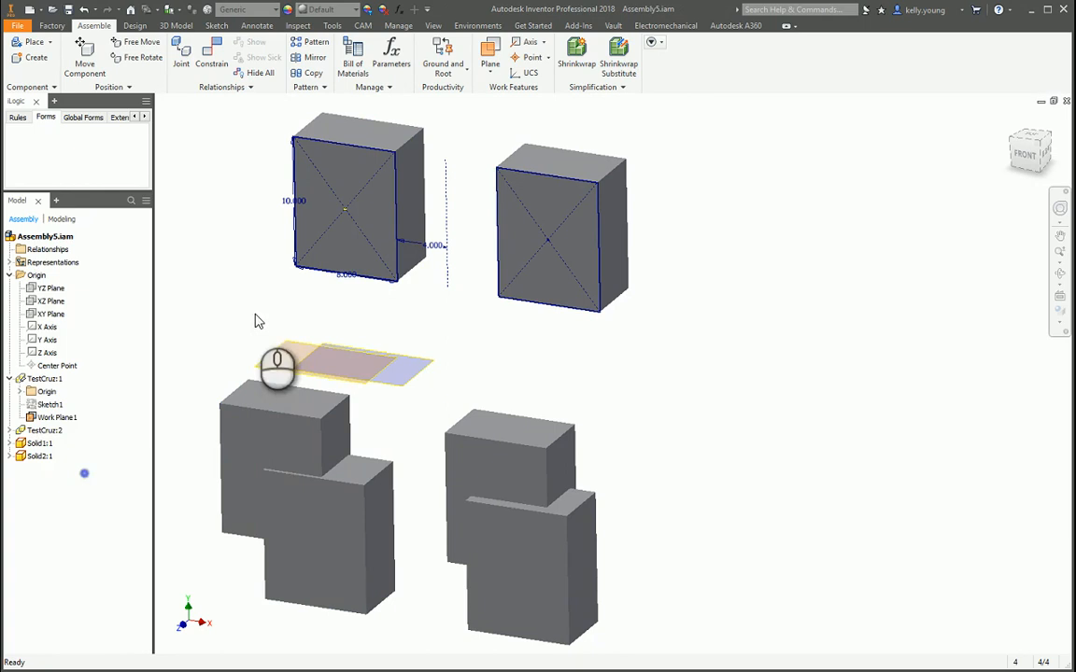
# Move Solid1:1 and Solid2:1 out to either side, clear of TestCruz:1, and try to move TestCruz:1.
pyautogui.moveTo(257, 413); pyautogui.dragTo(215, 261)
pyautogui.moveTo(537, 453); pyautogui.dragTo(701, 374)
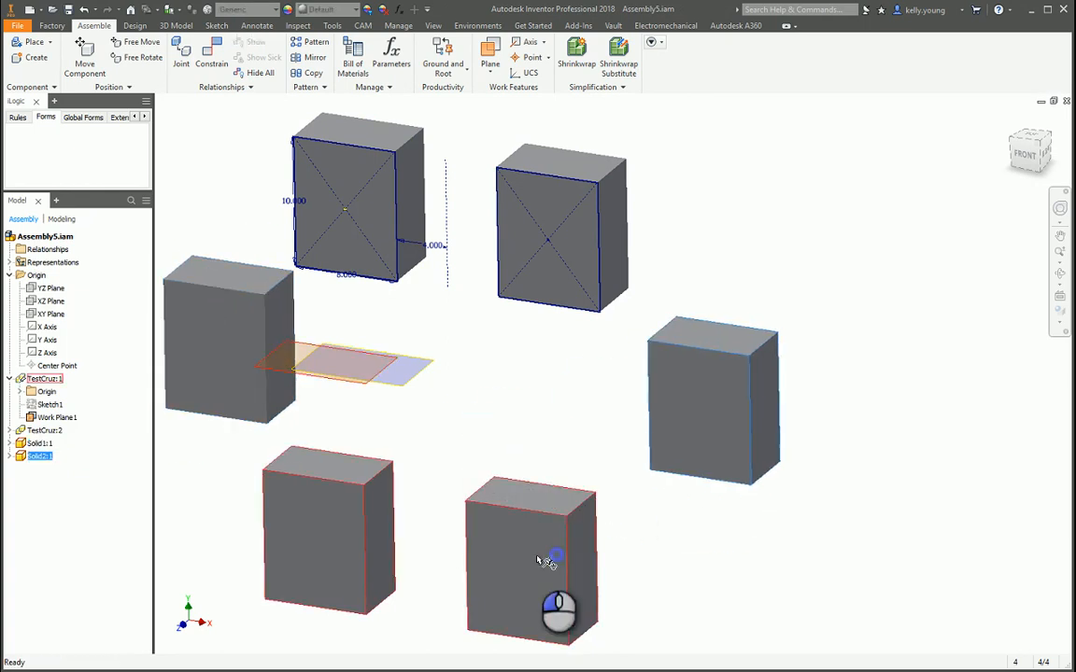
pyautogui.moveTo(538, 559); pyautogui.dragTo(535, 514)
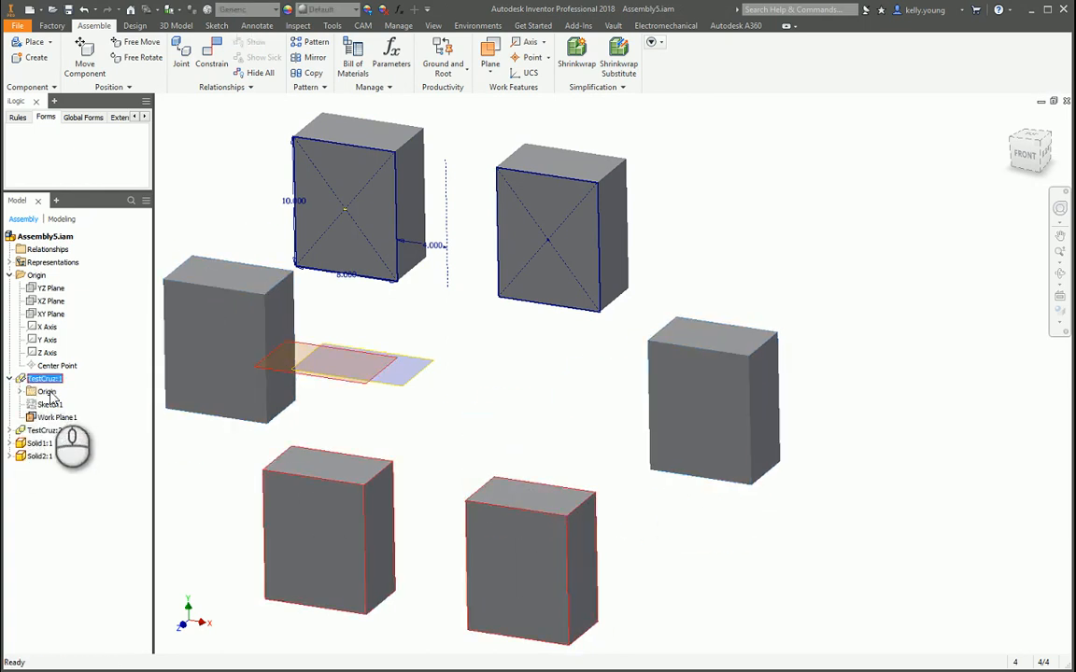
pyautogui.moveTo(732, 441); pyautogui.dragTo(693, 463)
pyautogui.moveTo(192, 411); pyautogui.dragTo(224, 419)
pyautogui.moveTo(648, 434); pyautogui.dragTo(644, 390)
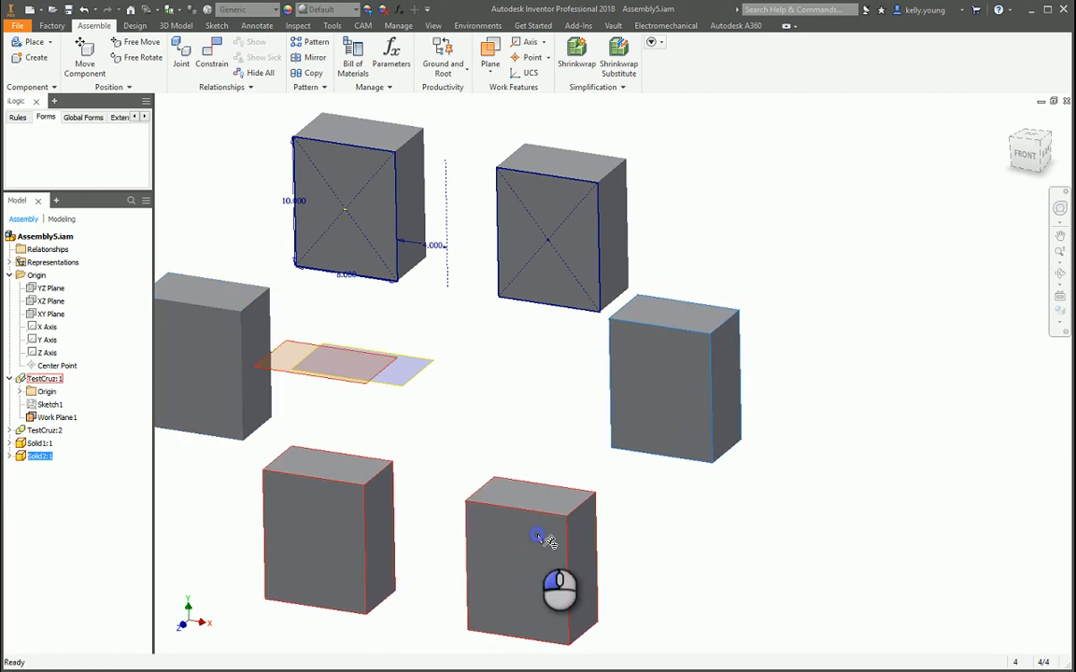
# Edit TestCruz:1 in place, open its Sketch1, and set the rectangle's height to 2 in.
pyautogui.doubleClick(542, 516)
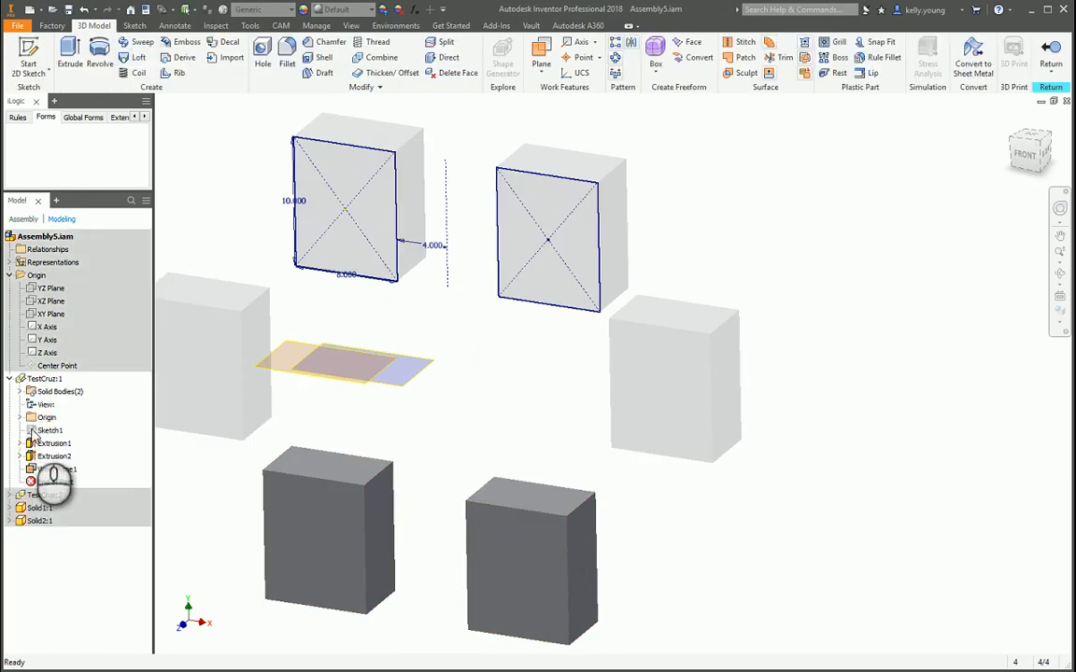
pyautogui.doubleClick(50, 430)
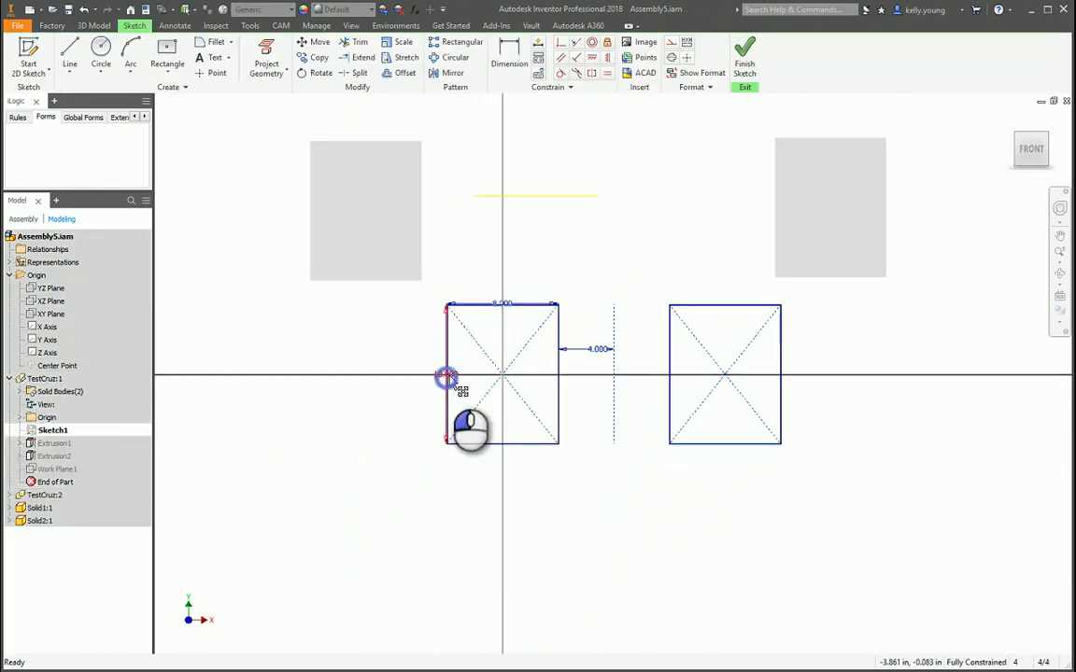
pyautogui.doubleClick(447, 376)
pyautogui.write('2')
pyautogui.press('Return')
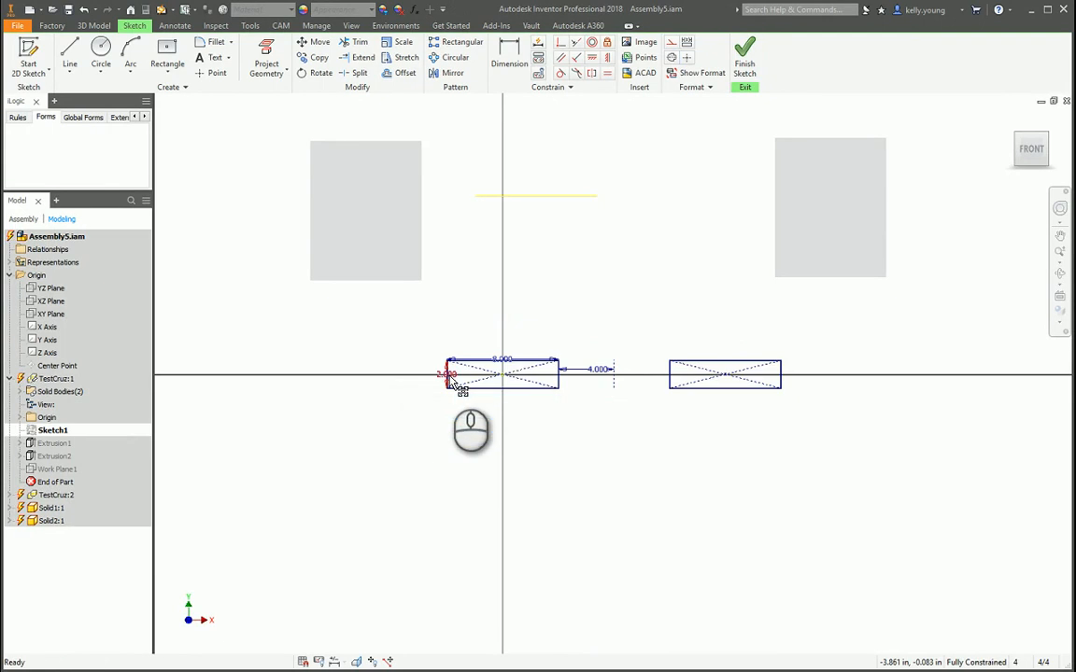
# Set the rectangle's width to 6 in and its distance to the mirror line to 6 in.
pyautogui.doubleClick(509, 360)
pyautogui.write('6')
pyautogui.press('Return')
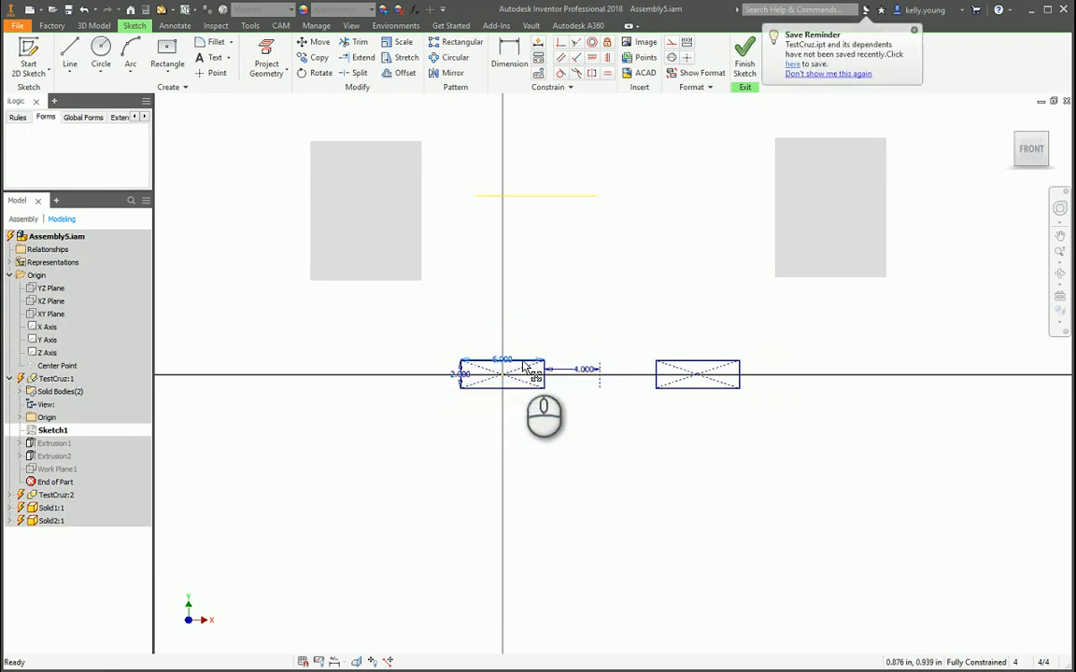
pyautogui.doubleClick(582, 371)
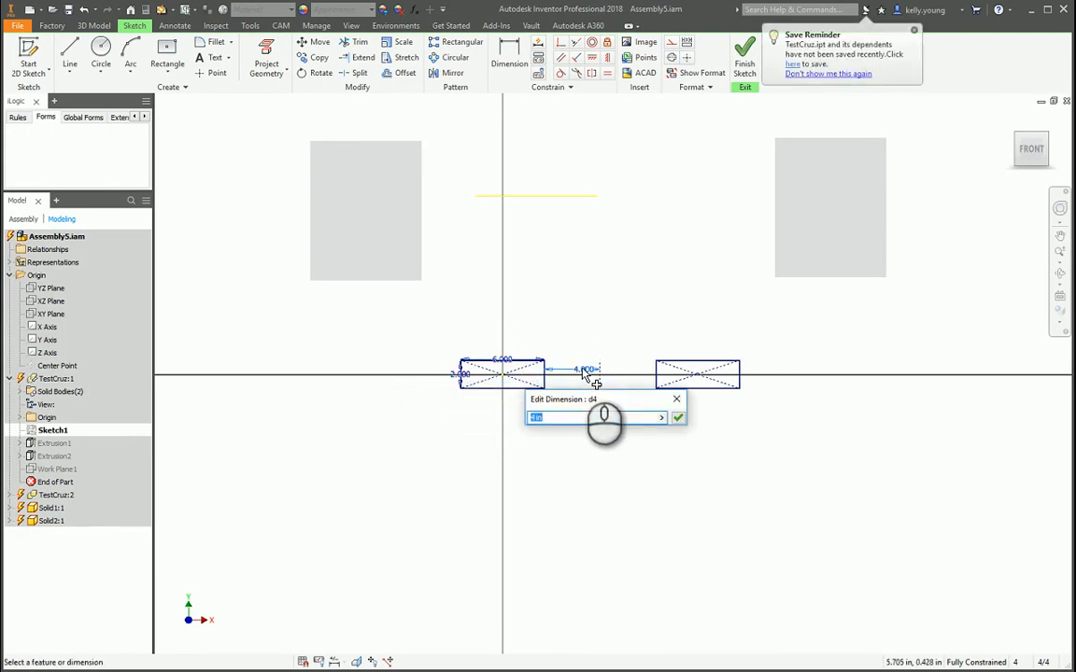
pyautogui.press('Return')
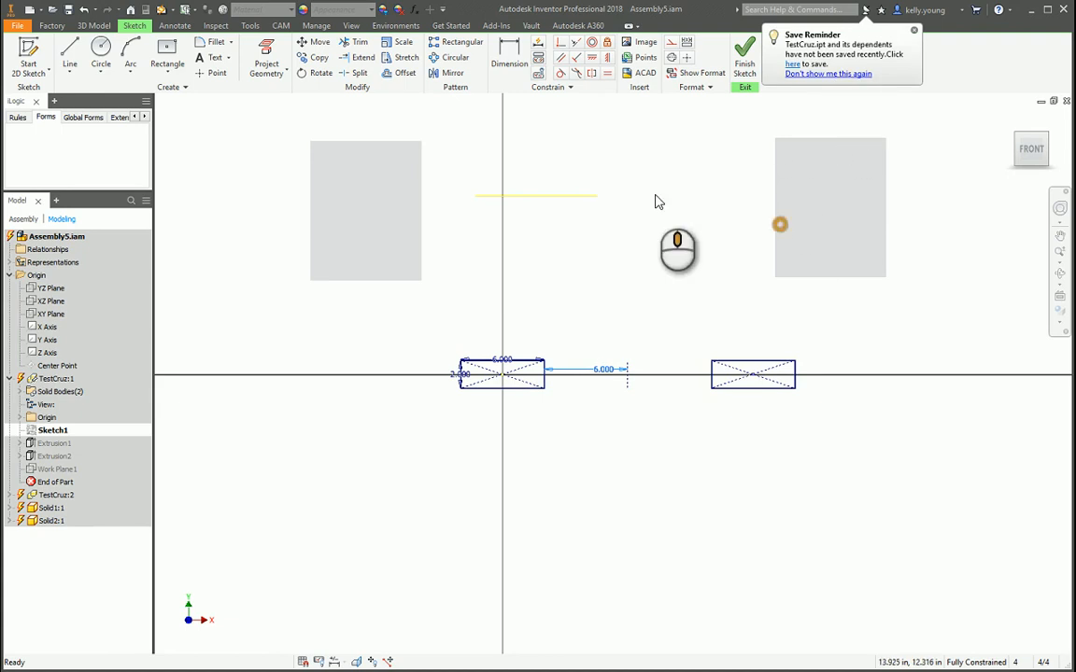
# Finish Sketch1 and return from the part to the assembly so all components update.
pyautogui.click(746, 68)
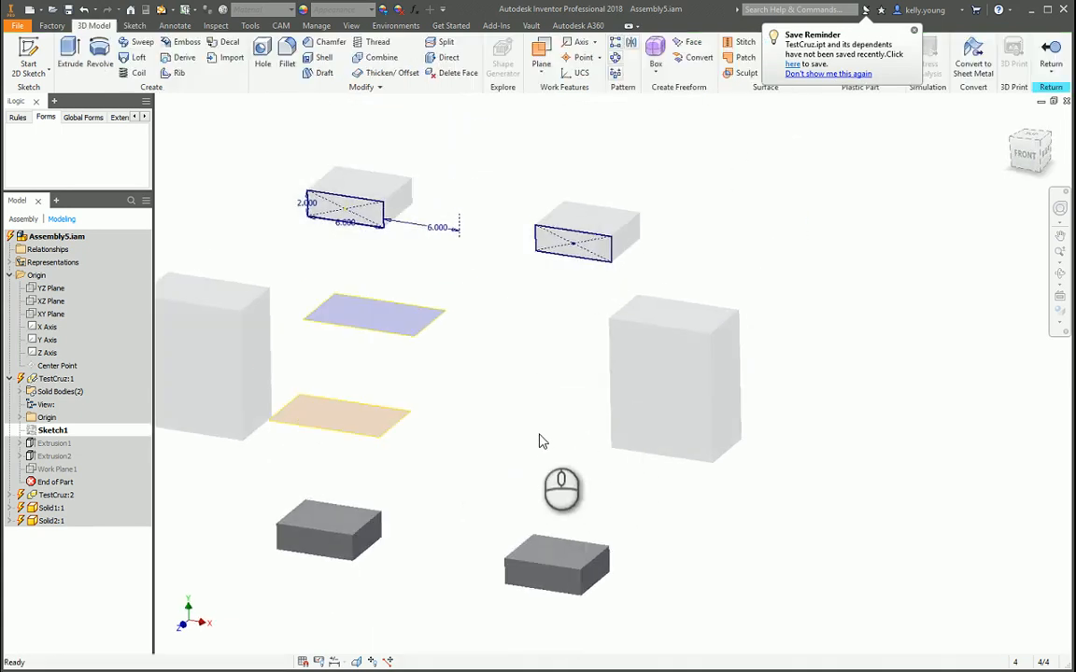
pyautogui.click(1051, 56)
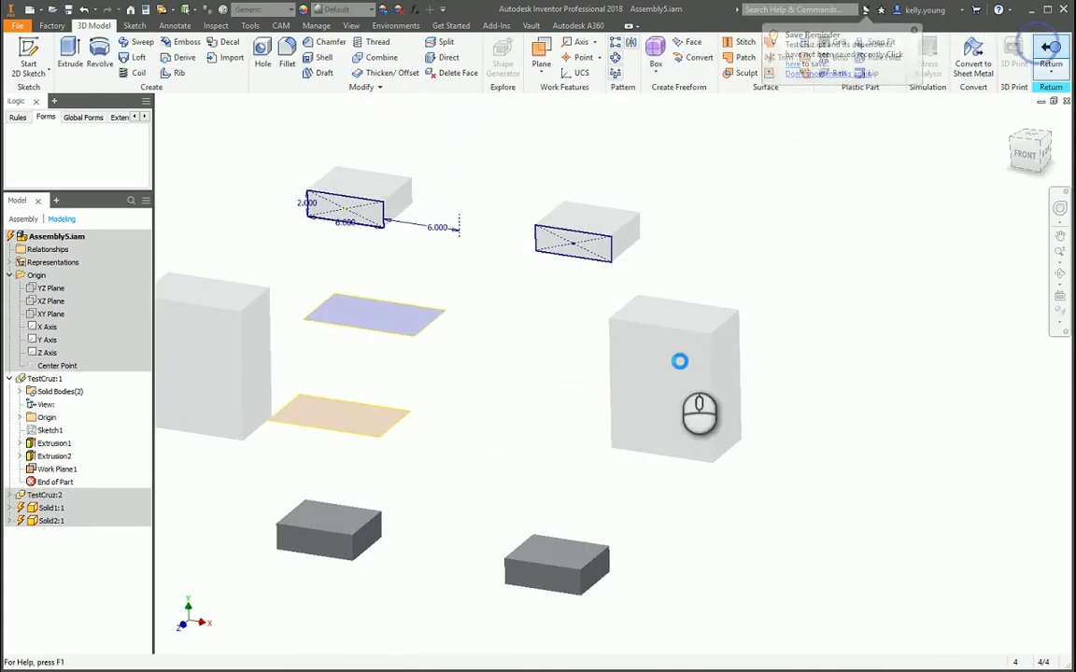
pyautogui.moveTo(678, 364); pyautogui.dragTo(771, 353, button='middle')
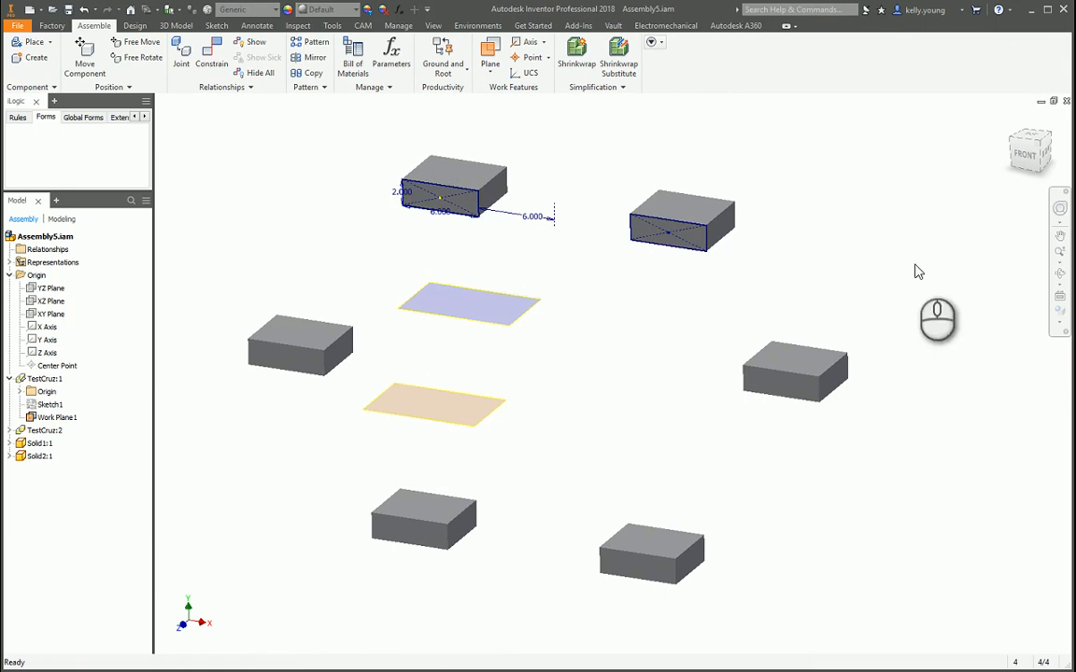
# Reposition Solid1:1, Solid2:1 and TestCruz:2 independently around TestCruz:1, leaving the two solids spread to either side.
pyautogui.press('v')
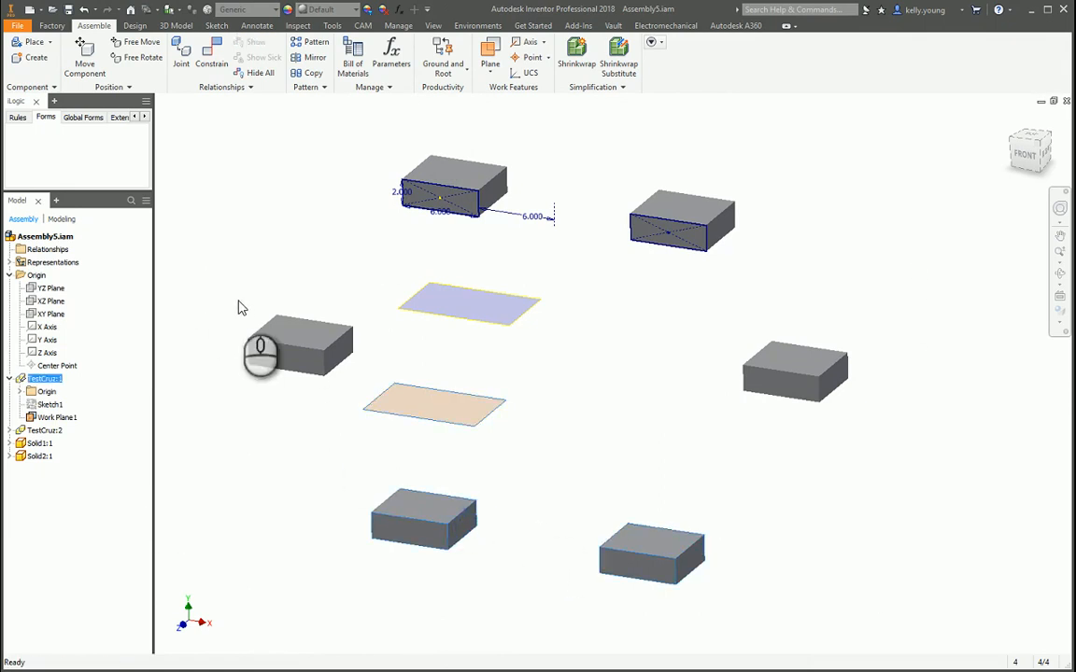
pyautogui.moveTo(327, 351); pyautogui.dragTo(388, 376)
pyautogui.moveTo(472, 185); pyautogui.dragTo(483, 235)
pyautogui.moveTo(805, 399); pyautogui.dragTo(659, 426)
pyautogui.moveTo(396, 372); pyautogui.dragTo(447, 396)
pyautogui.click(286, 430)
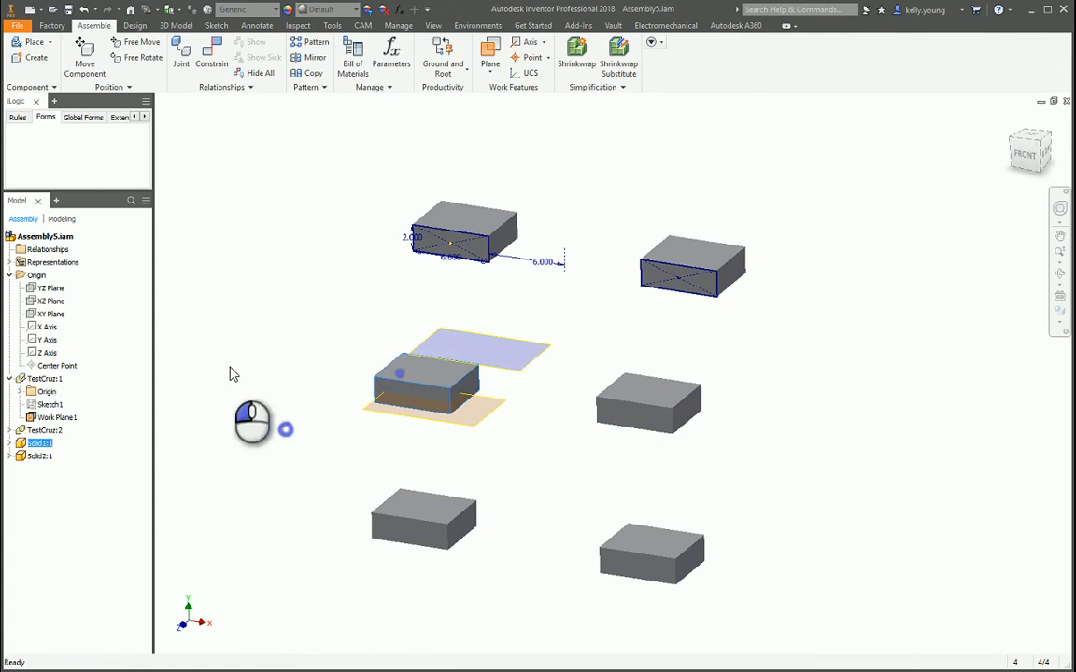
pyautogui.moveTo(411, 360); pyautogui.dragTo(278, 290)
pyautogui.moveTo(669, 423); pyautogui.dragTo(764, 447)
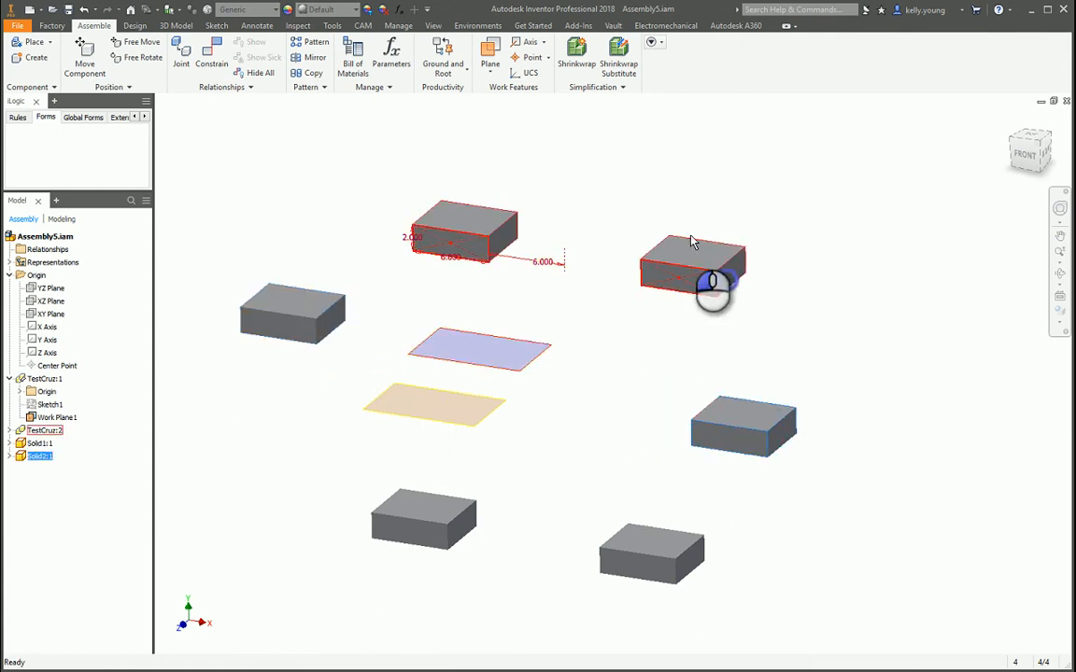
pyautogui.moveTo(706, 289); pyautogui.dragTo(680, 241)
pyautogui.click(412, 538)
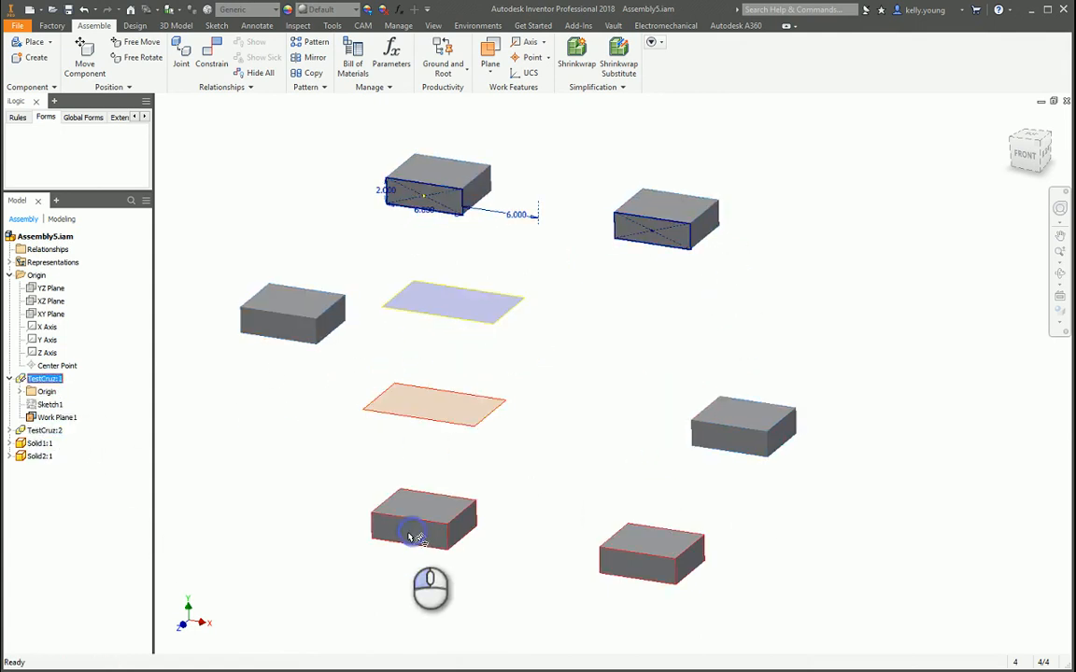
pyautogui.click(316, 410)
# Mate the side face of Solid1:1 to the facing outer side of TestCruz:1's nearest block with an 8 in offset.
pyautogui.click(209, 63)
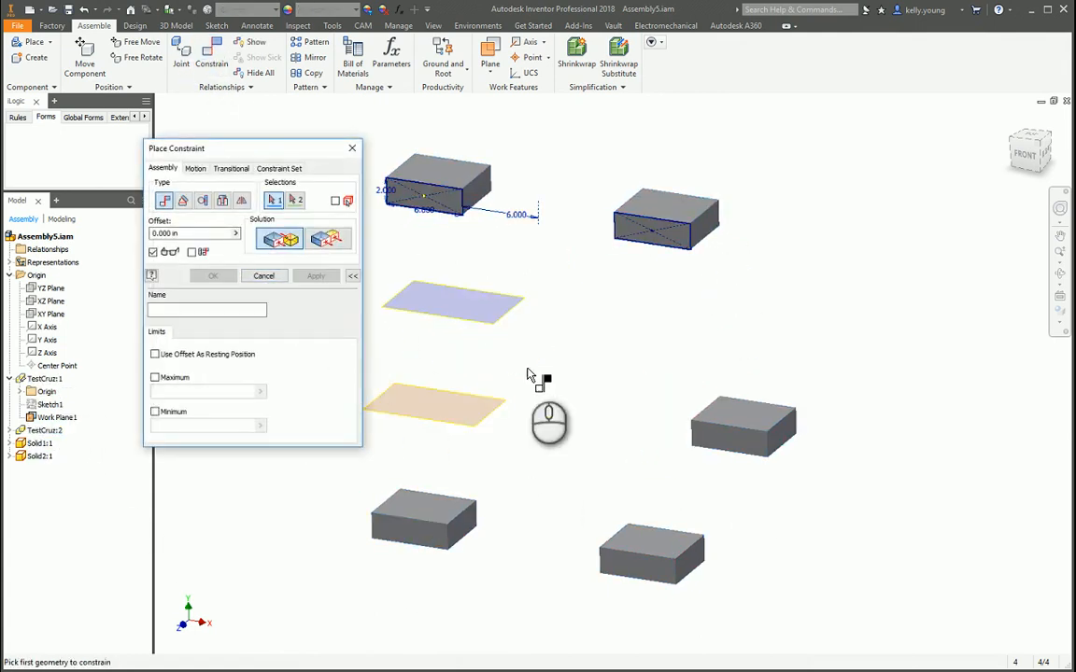
pyautogui.click(505, 328)
pyautogui.keyDown('shift'); pyautogui.moveTo(512, 344); pyautogui.dragTo(565, 514, button='middle'); pyautogui.keyUp('shift')
pyautogui.click(555, 528)
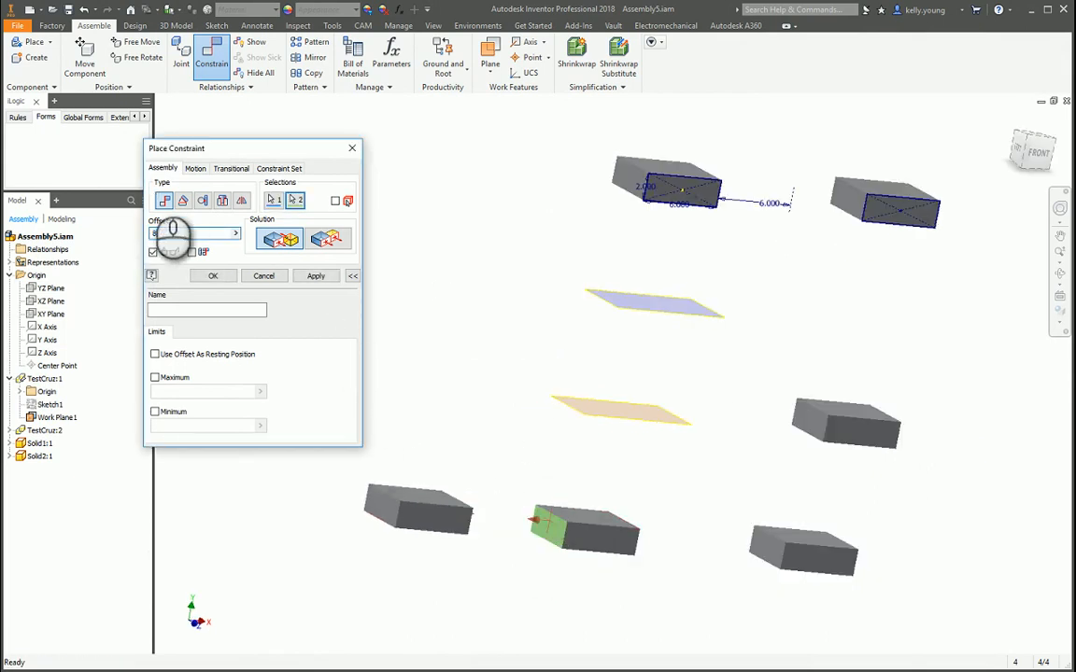
pyautogui.press('Return')
pyautogui.press('Escape')
# Move Solid1:1 around to check which directions remain free under the 8 in mate.
pyautogui.moveTo(432, 518); pyautogui.dragTo(433, 484)
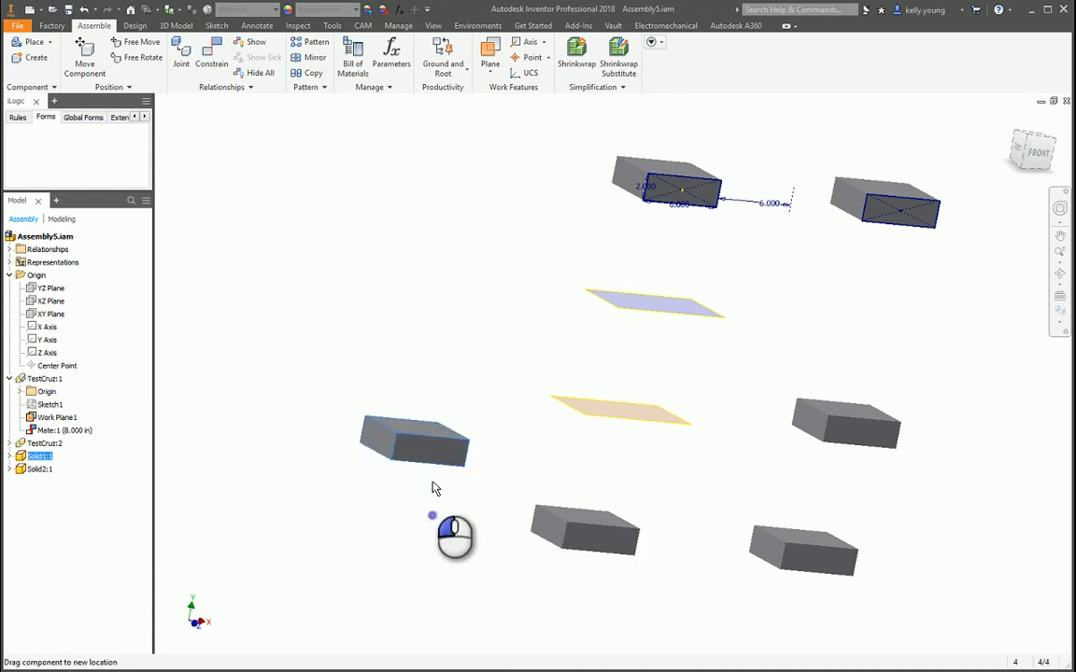
pyautogui.keyDown('shift'); pyautogui.moveTo(480, 490); pyautogui.dragTo(436, 536, button='middle'); pyautogui.keyUp('shift')
pyautogui.moveTo(422, 504)
pyautogui.mouseDown()
pyautogui.moveTo(432, 607)
pyautogui.moveTo(442, 504)
pyautogui.mouseUp()
pyautogui.keyDown('shift'); pyautogui.moveTo(484, 532); pyautogui.dragTo(453, 613, button='middle'); pyautogui.keyUp('shift')
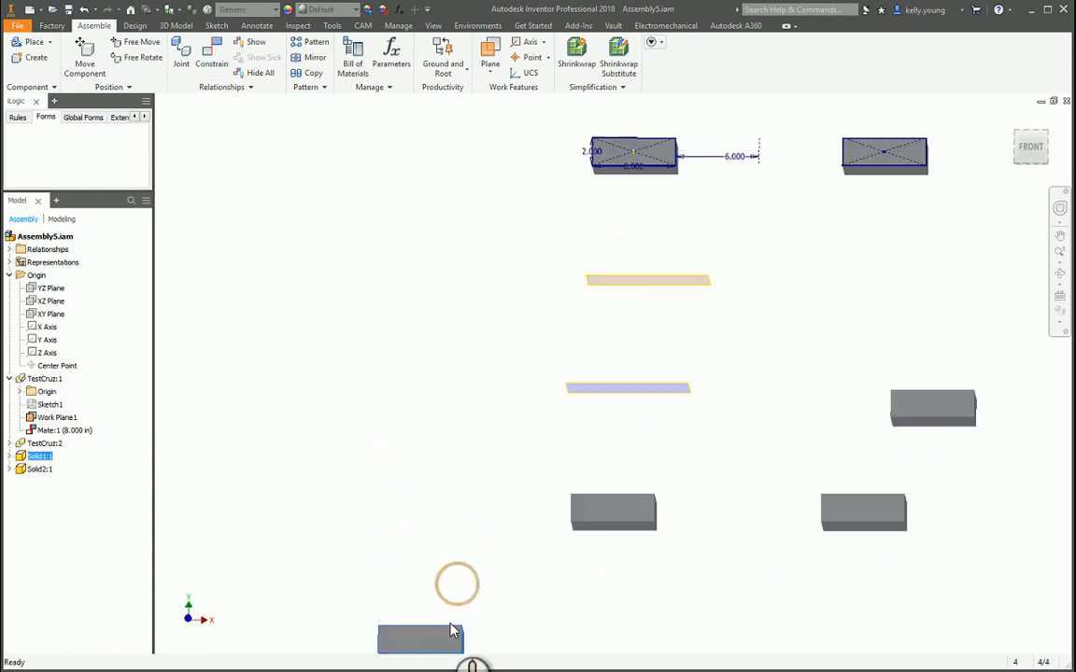
pyautogui.moveTo(449, 624); pyautogui.dragTo(388, 547)
pyautogui.keyDown('shift'); pyautogui.moveTo(451, 481); pyautogui.dragTo(484, 435, button='middle'); pyautogui.keyUp('shift')
# Add a flush constraint with zero offset between the top faces of Solid1:1 and the nearest TestCruz:1 block.
pyautogui.scroll(4, 489, 425)
pyautogui.click(212, 55)
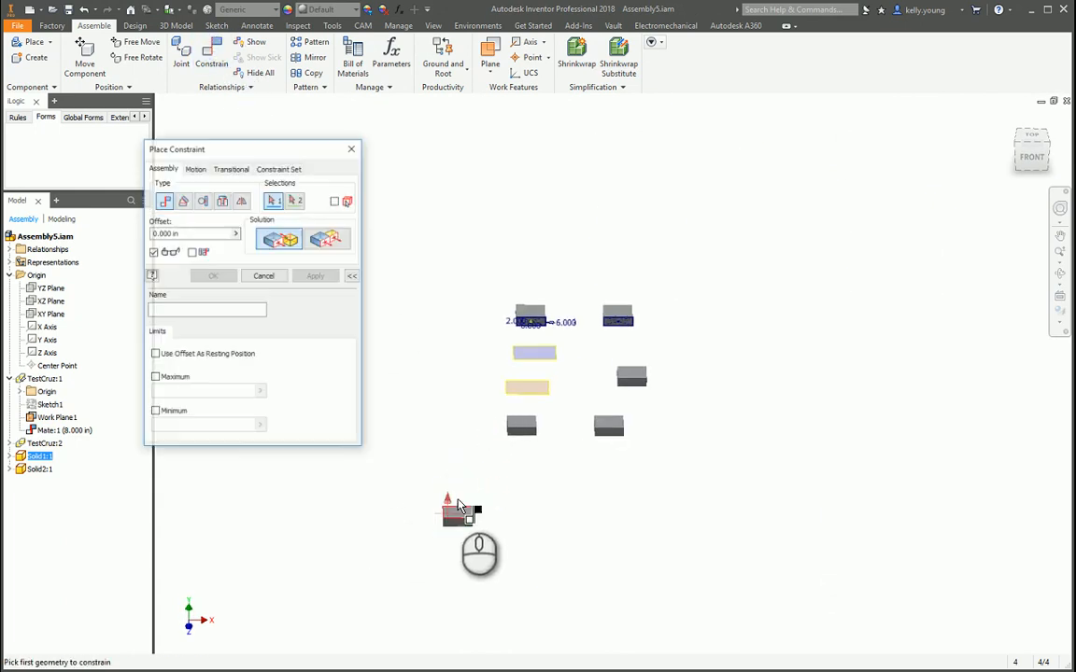
pyautogui.scroll(-3, 435, 505)
pyautogui.click(467, 516)
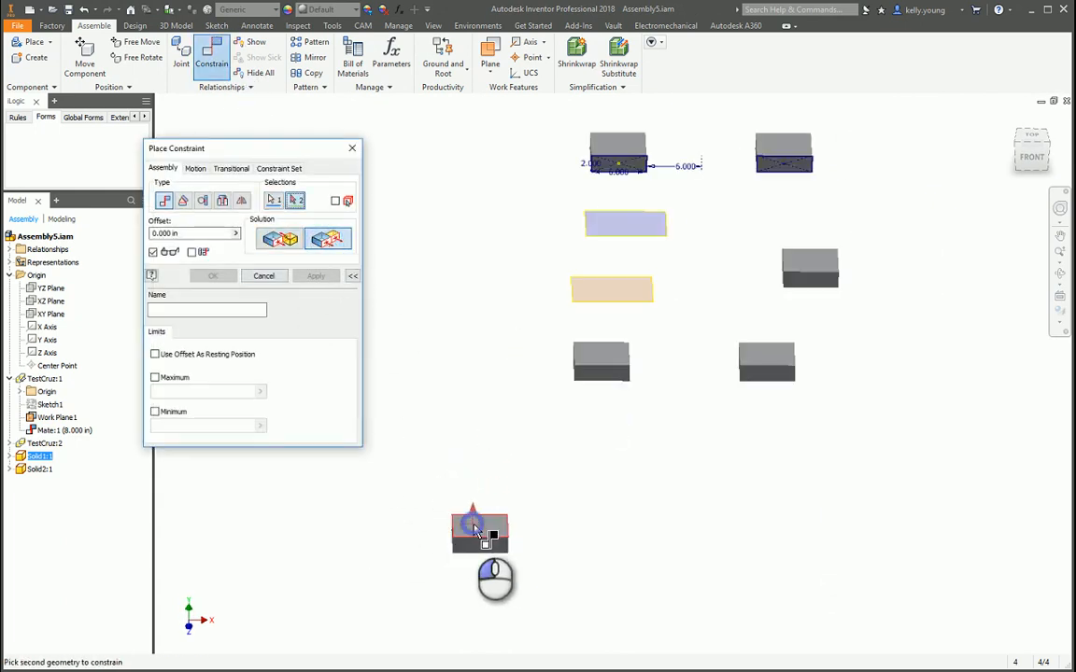
pyautogui.click(591, 371)
pyautogui.click(304, 280)
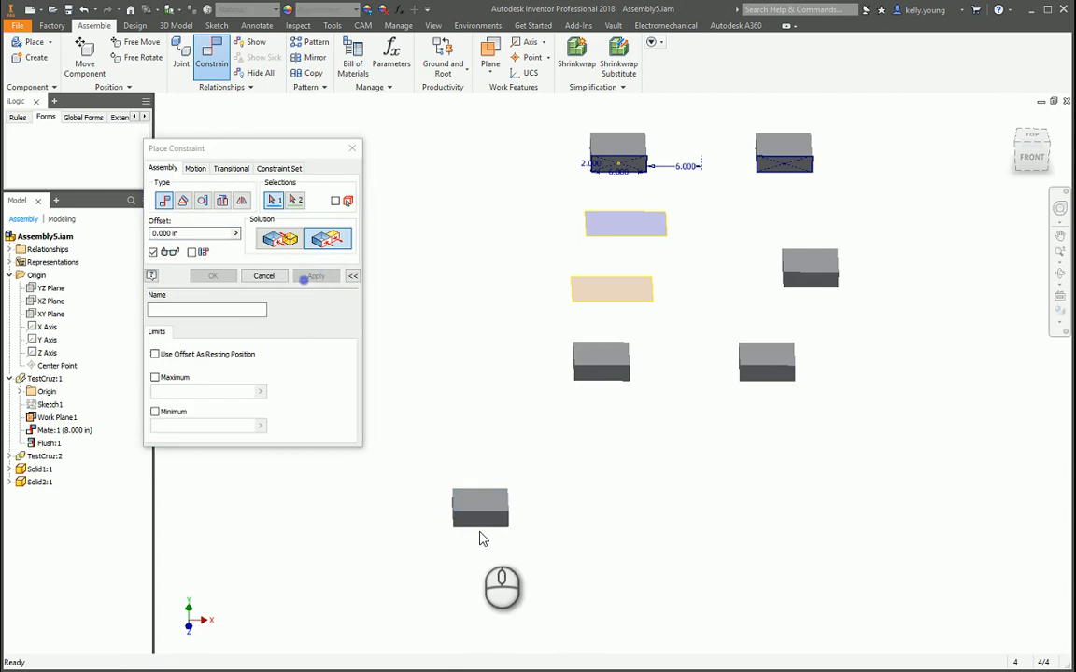
pyautogui.press('Escape')
# Move Solid1:1 again to check its remaining freedom with the mate and flush constraints applied.
pyautogui.moveTo(478, 513); pyautogui.dragTo(884, 337)
pyautogui.keyDown('shift'); pyautogui.moveTo(617, 497); pyautogui.dragTo(631, 456, button='middle'); pyautogui.keyUp('shift')
pyautogui.moveTo(363, 645); pyautogui.dragTo(379, 511)
pyautogui.keyDown('shift'); pyautogui.moveTo(477, 510); pyautogui.dragTo(515, 560, button='middle'); pyautogui.keyUp('shift')
# Add a zero-offset flush constraint between the front faces of Solid1:1 and the nearest TestCruz:1 block.
pyautogui.click(211, 52)
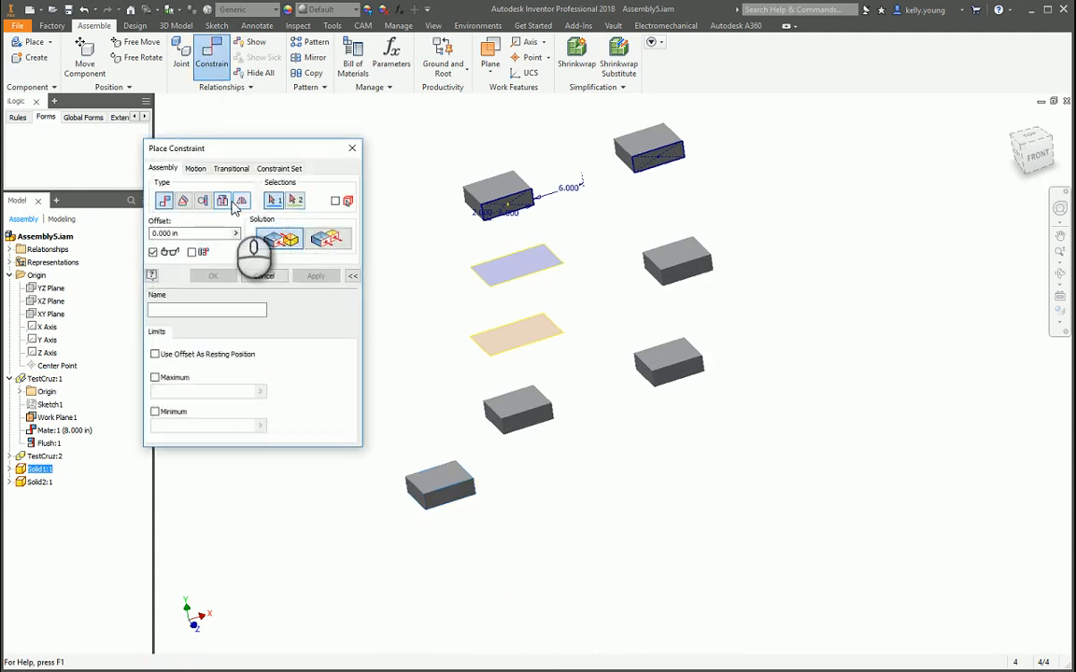
pyautogui.click(328, 239)
pyautogui.click(453, 502)
pyautogui.click(547, 427)
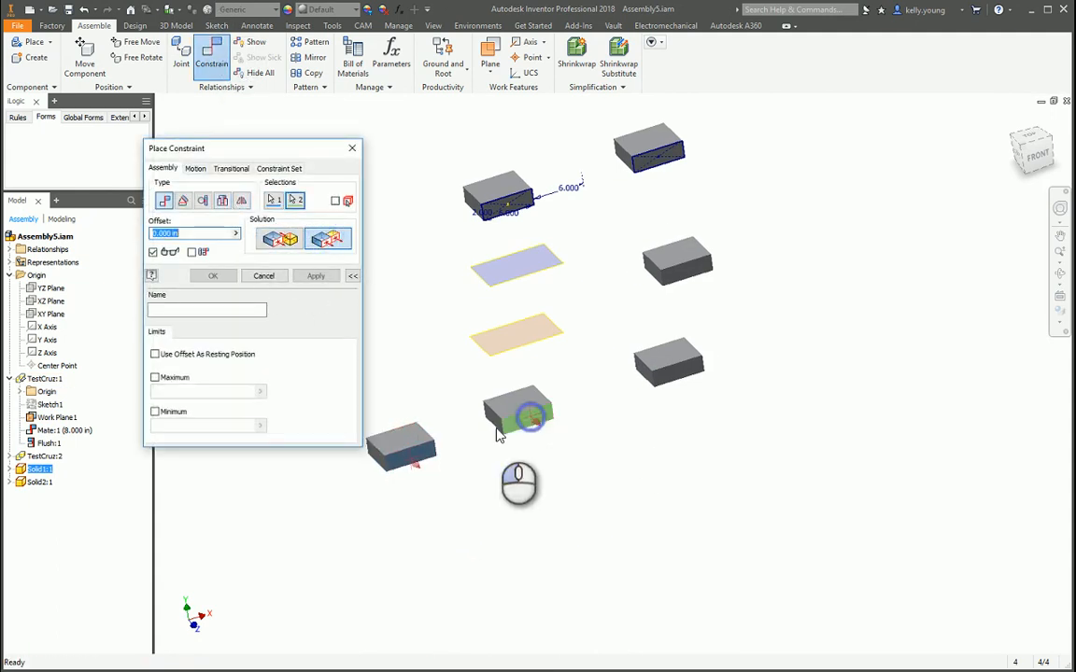
pyautogui.click(316, 276)
pyautogui.press('Escape')
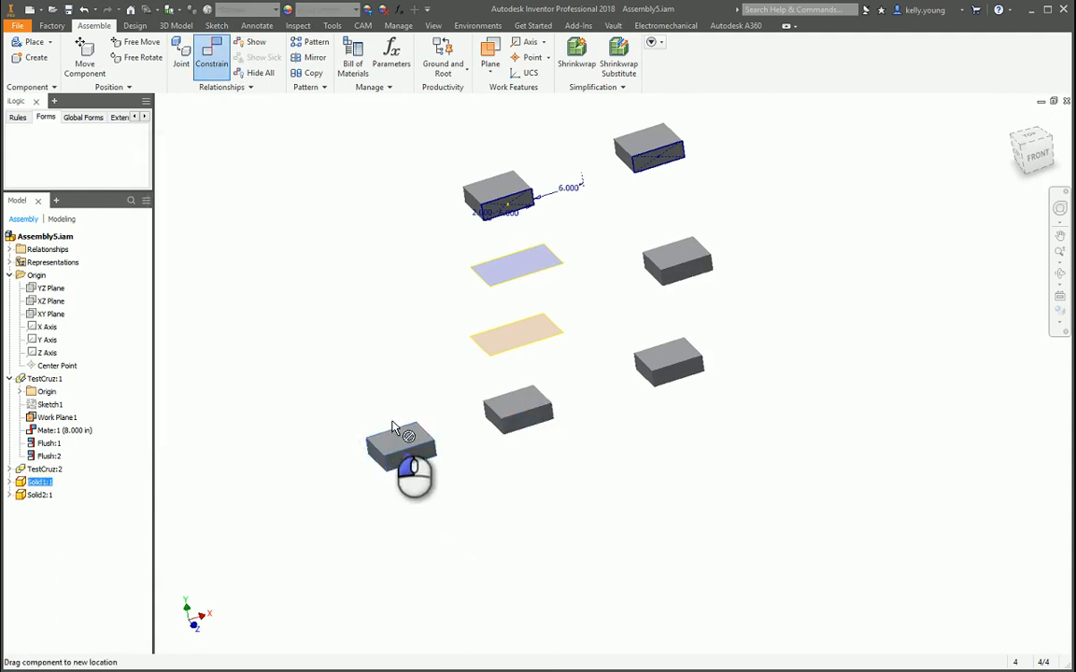
# Change Solid1:1's 8 in mate constraint to the flush solution and accept the conflicting relationship.
pyautogui.click(10, 482)
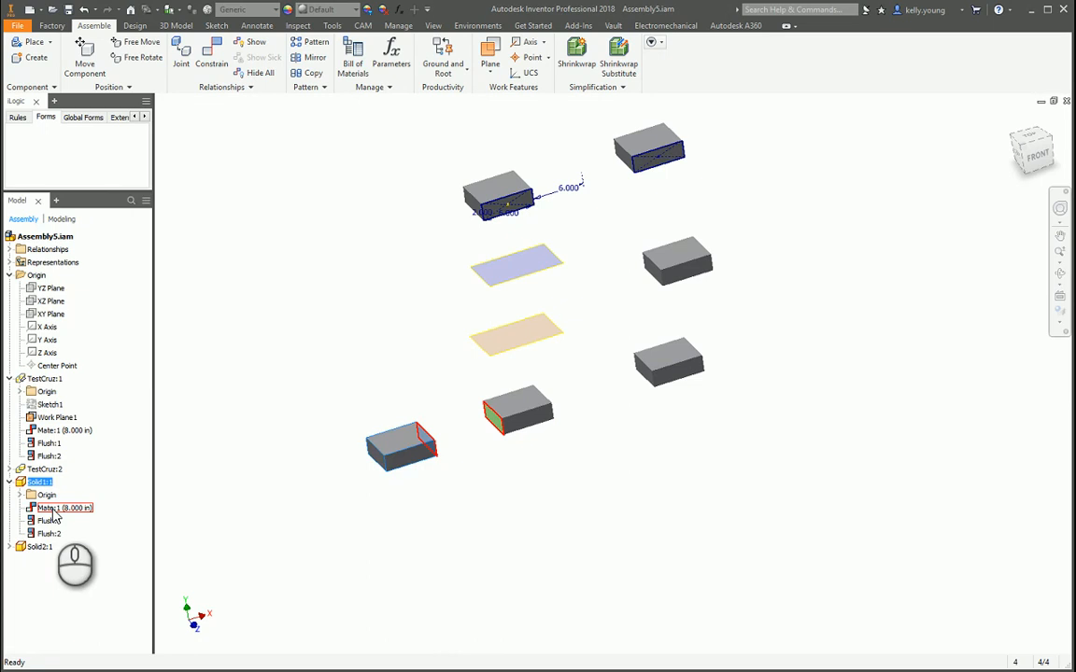
pyautogui.rightClick(50, 509)
pyautogui.click(79, 533)
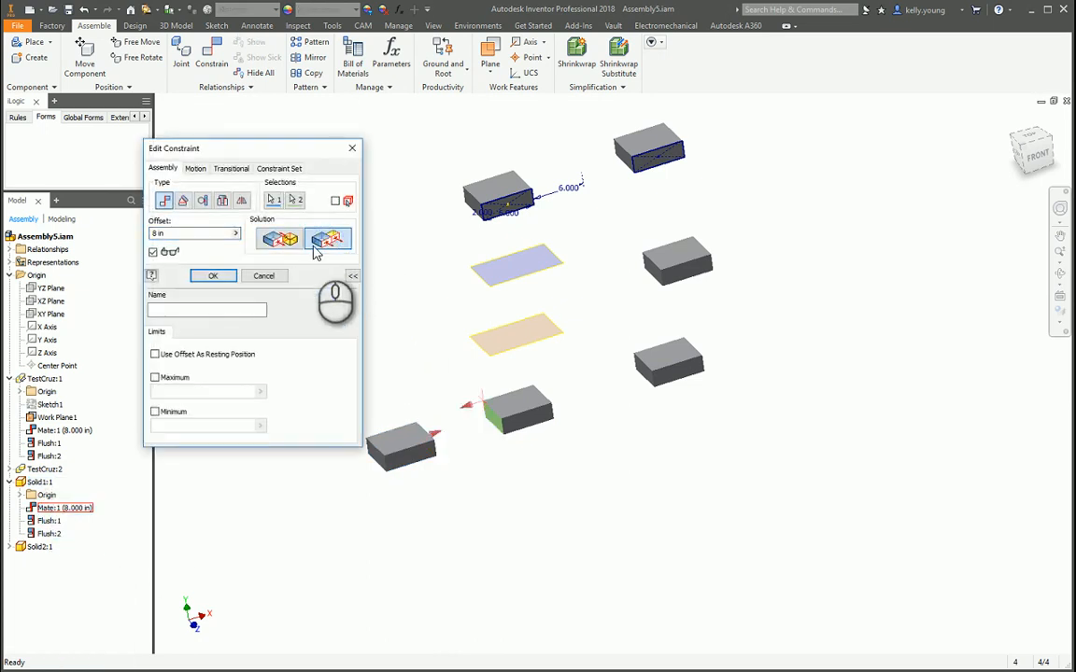
pyautogui.click(214, 276)
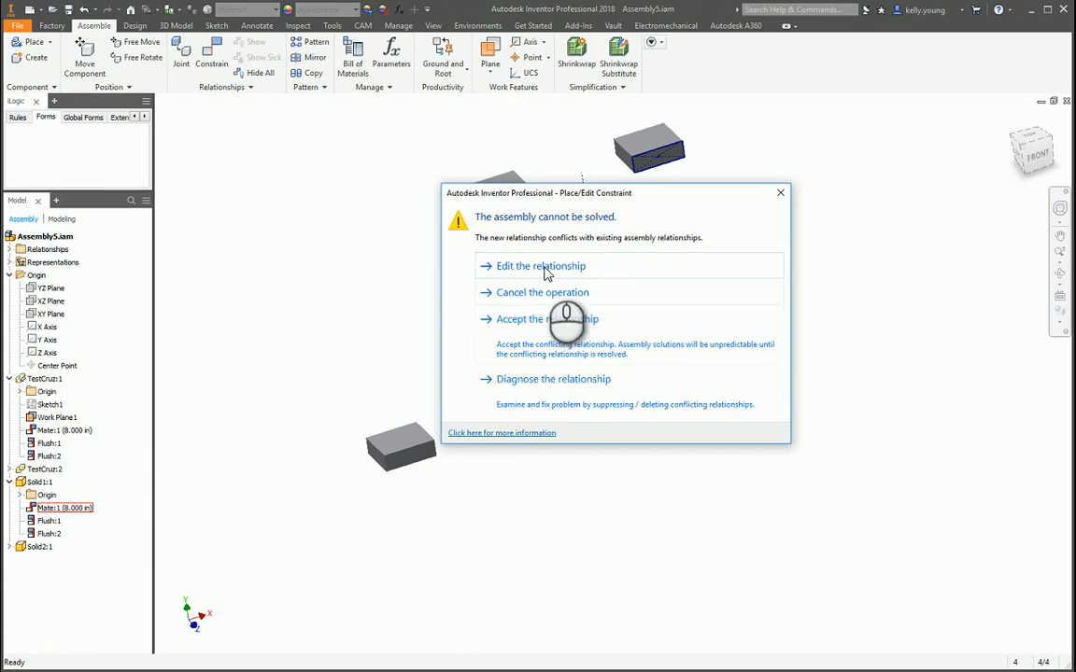
pyautogui.click(542, 319)
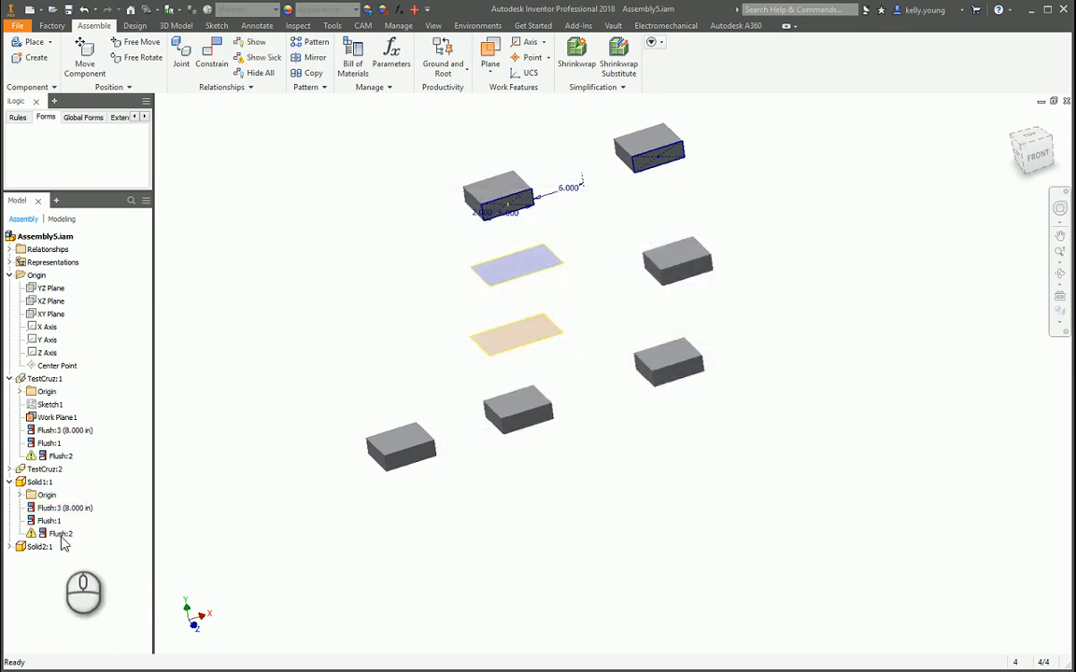
# Change Solid1:1's conflicting front-face constraint Flush:2 to the mate solution.
pyautogui.rightClick(62, 536)
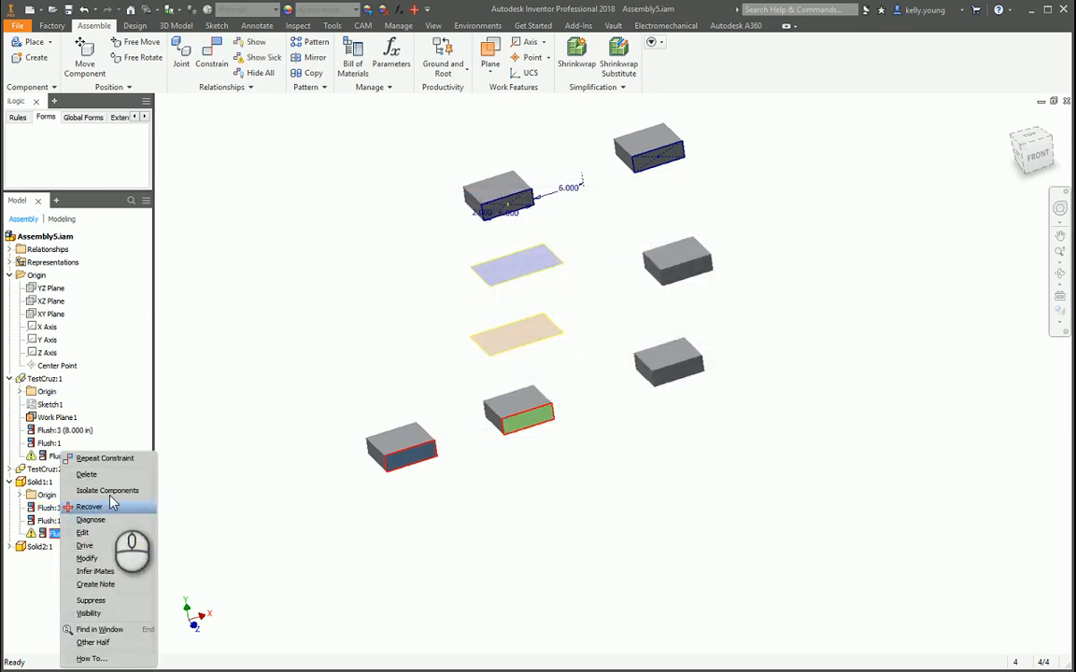
pyautogui.click(103, 538)
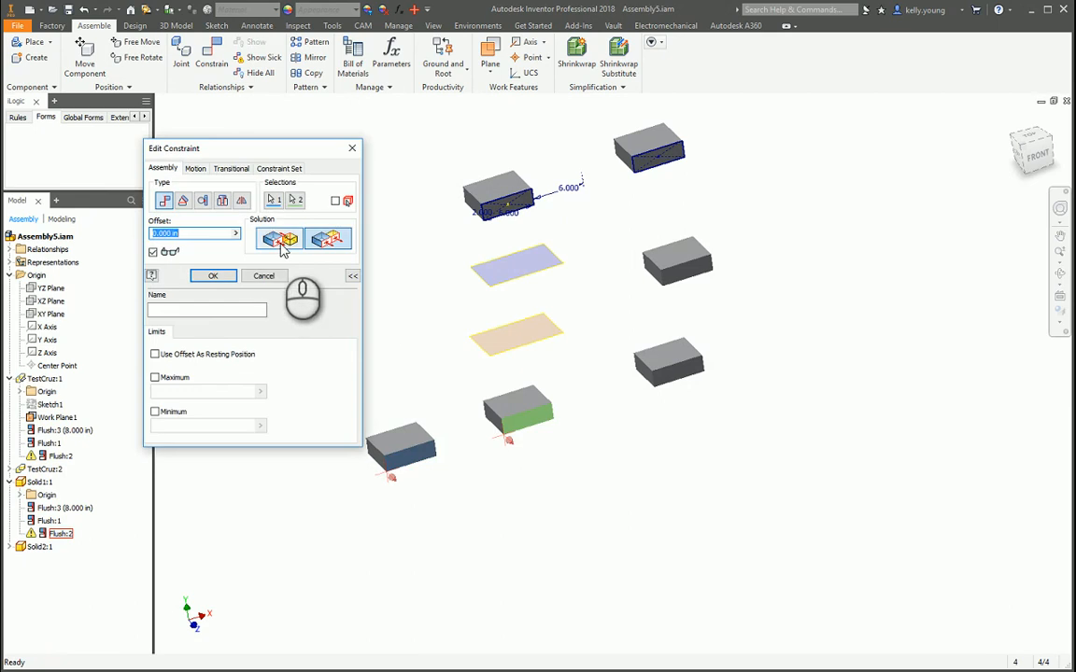
pyautogui.click(280, 239)
pyautogui.click(215, 277)
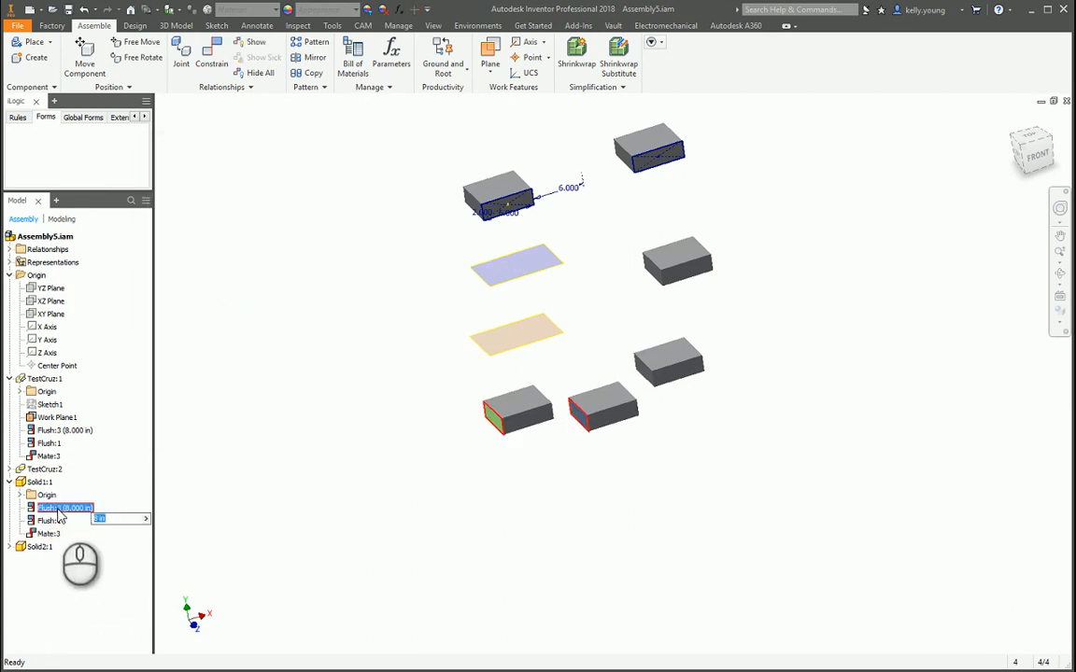
# Set the offset of Solid1:1's Flush:3 constraint to 0 and the offset of its Mate:3 constraint to 8 in.
pyautogui.click(502, 511)
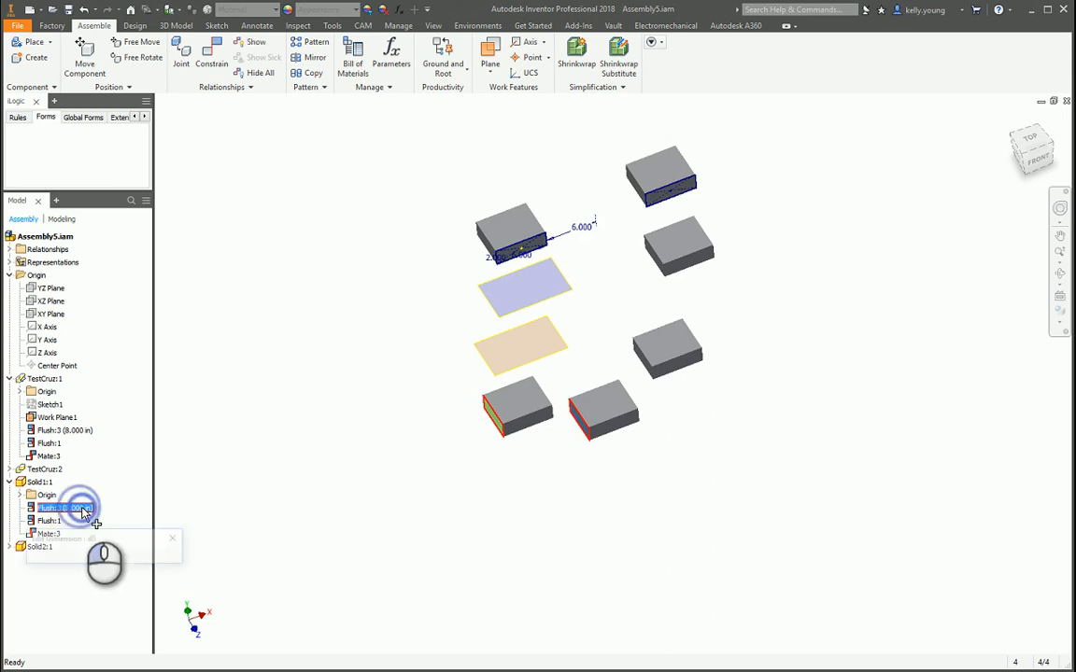
pyautogui.write('0')
pyautogui.press('Return')
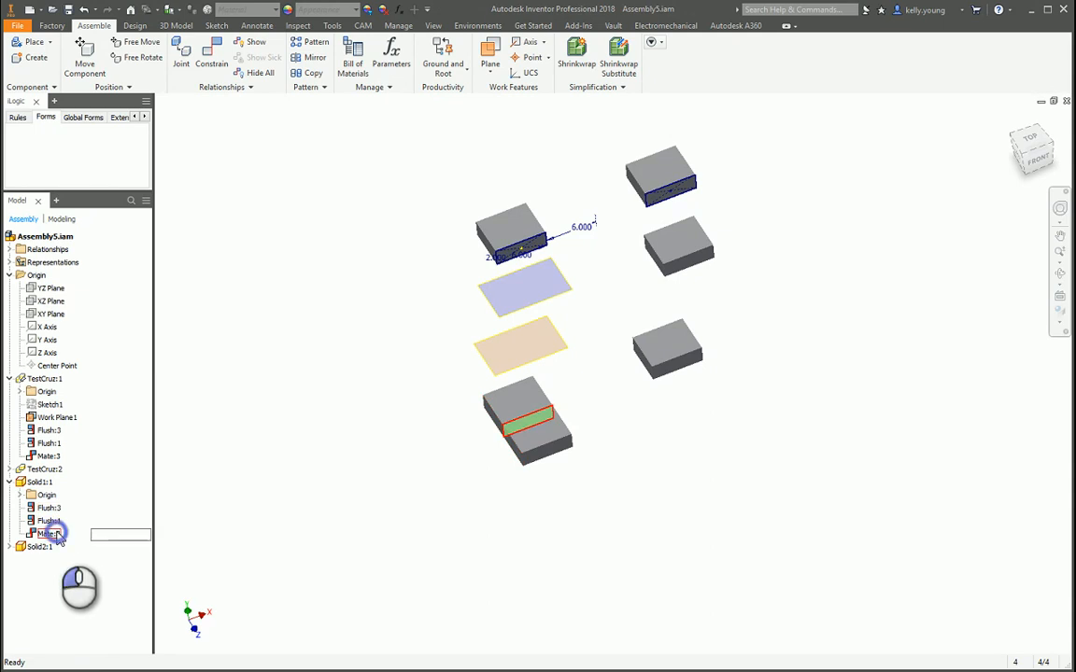
pyautogui.doubleClick(57, 535)
pyautogui.press('Return')
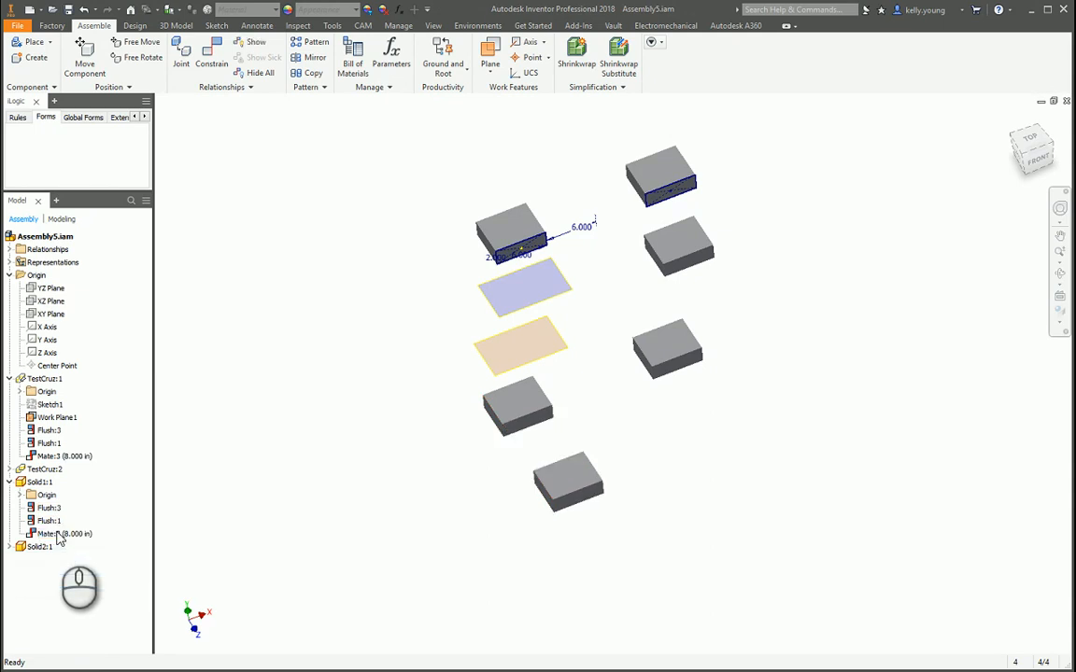
# Move Solid2:1 closer to the TestCruz:1 blocks and bring the TestCruz:2 pair down toward the other components.
pyautogui.keyDown('shift'); pyautogui.moveTo(359, 523); pyautogui.dragTo(601, 538, button='middle'); pyautogui.keyUp('shift')
pyautogui.scroll(3, 624, 383)
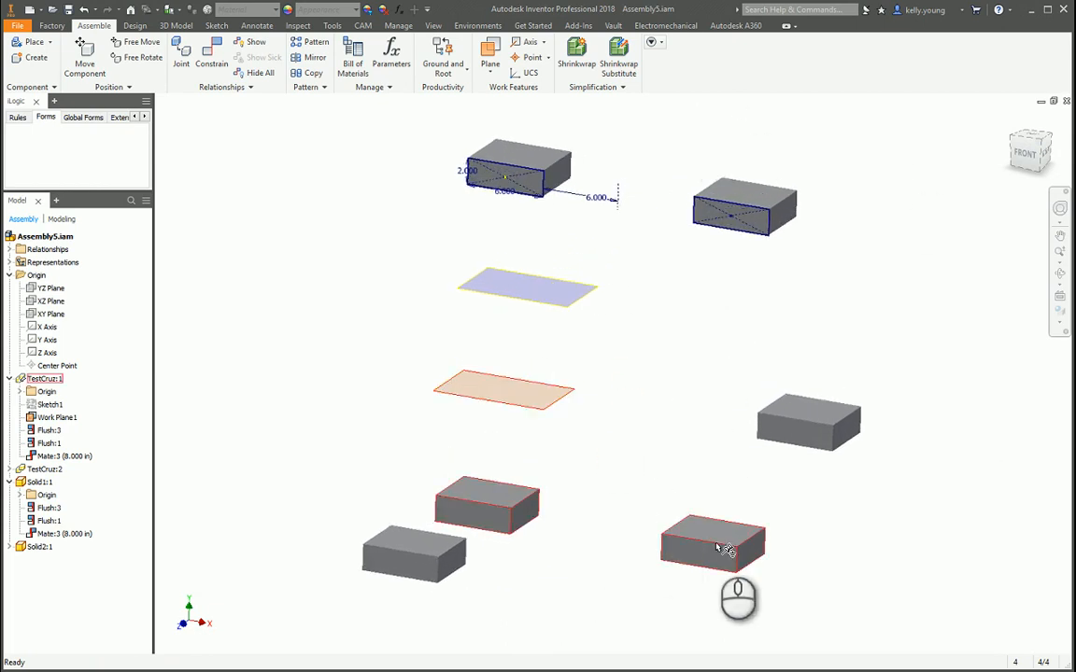
pyautogui.moveTo(809, 430); pyautogui.dragTo(744, 322)
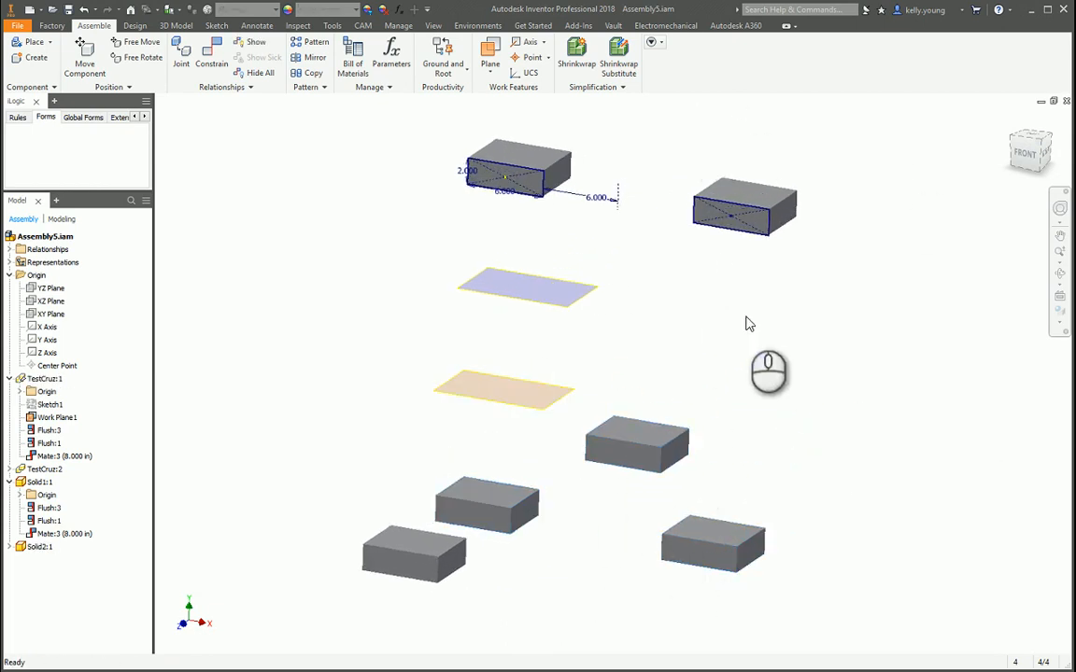
pyautogui.moveTo(769, 210); pyautogui.dragTo(717, 385)
pyautogui.click(847, 427)
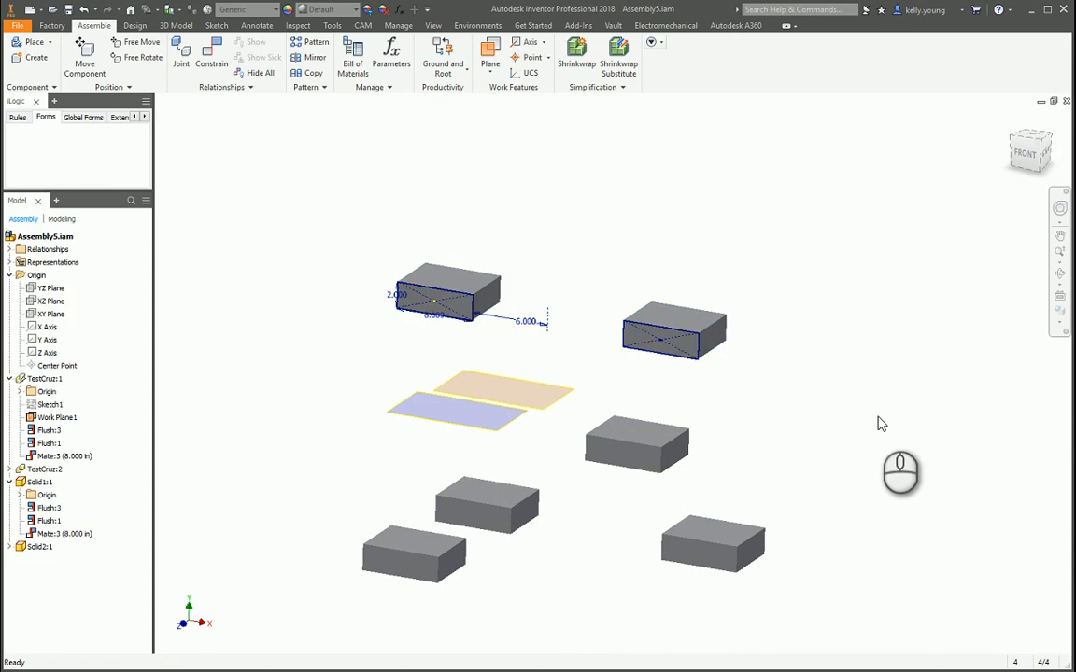